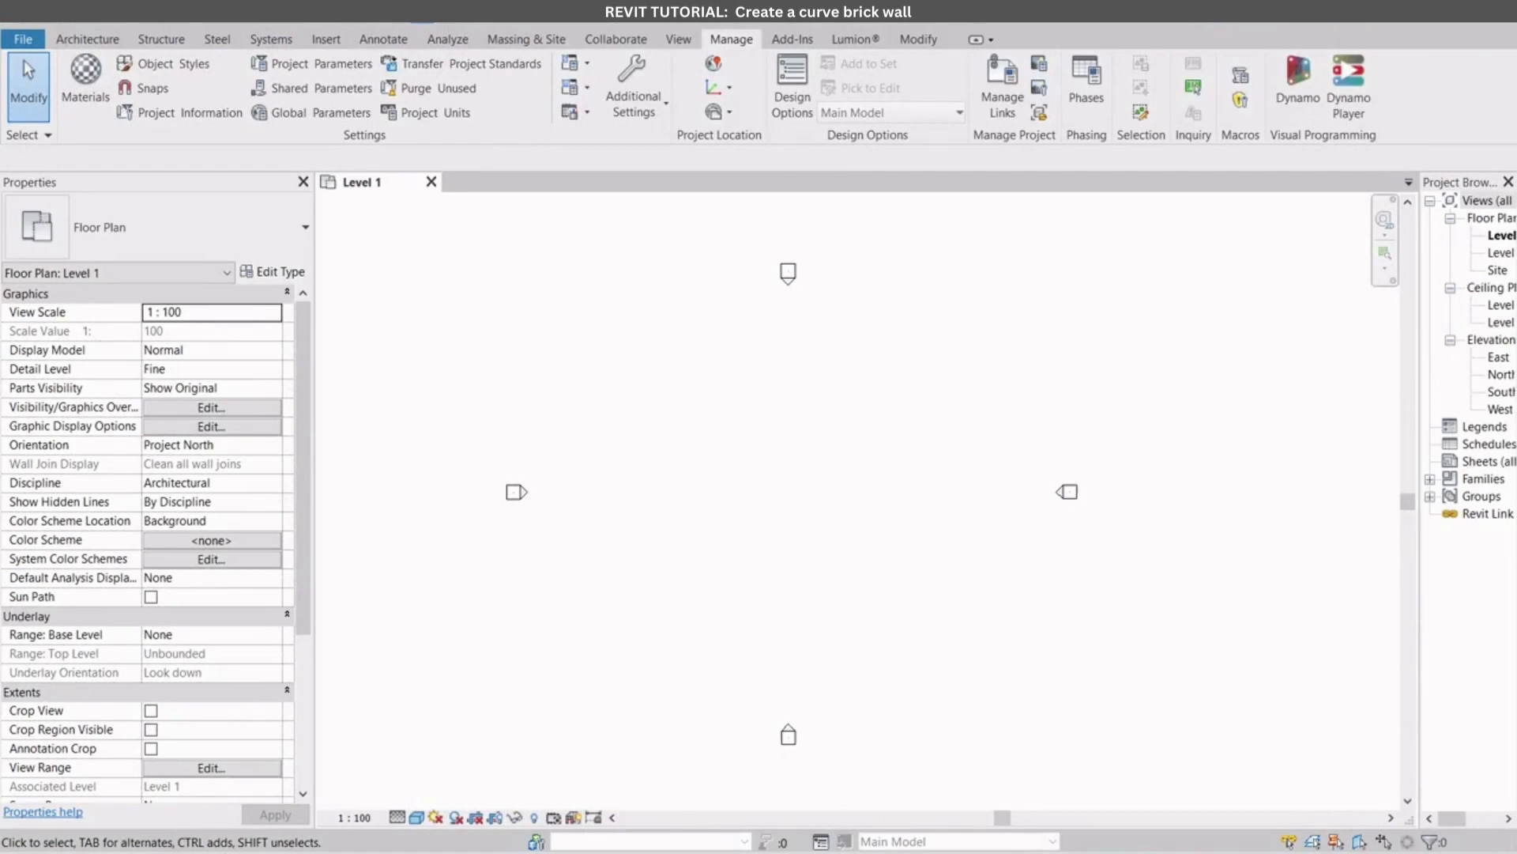
Step: Turn on mass display by form and floors, and start an in-place mass named Mass 1
scroll(724, 398, "up", 1)
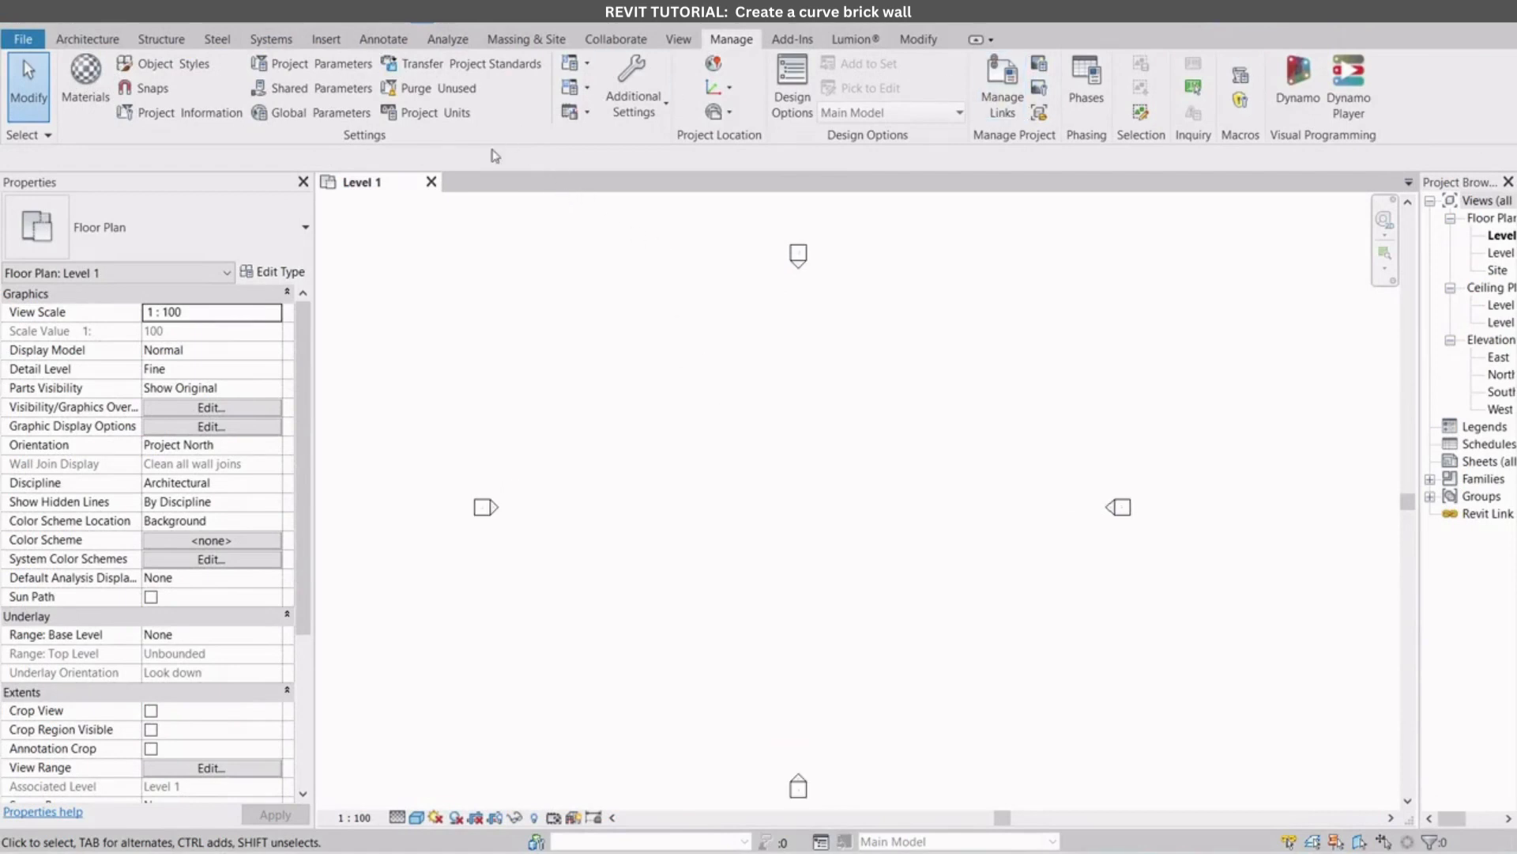
left_click(528, 40)
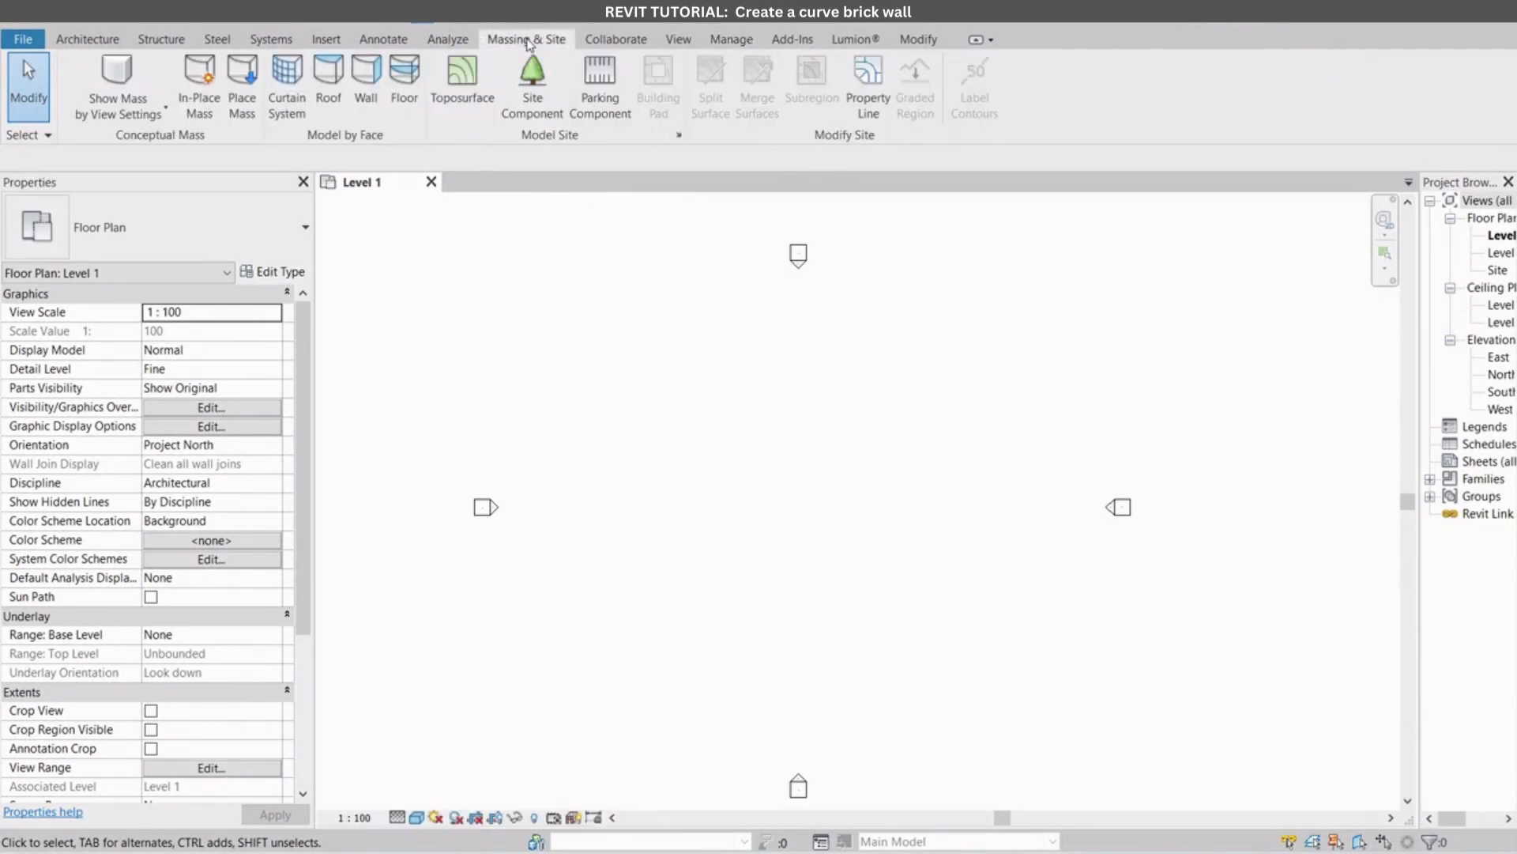
left_click(119, 88)
left_click(199, 90)
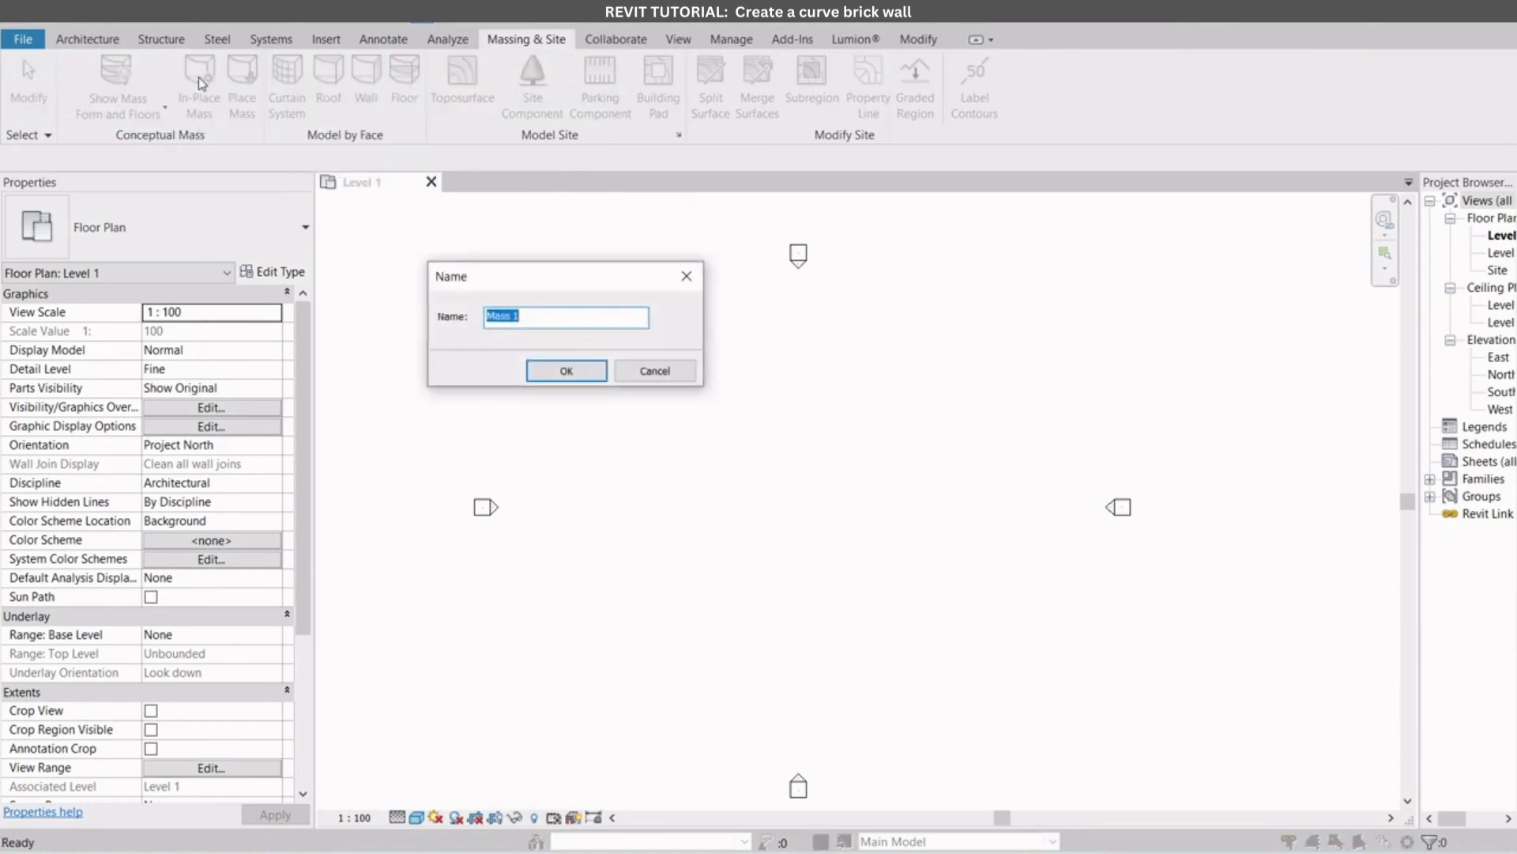
left_click(566, 373)
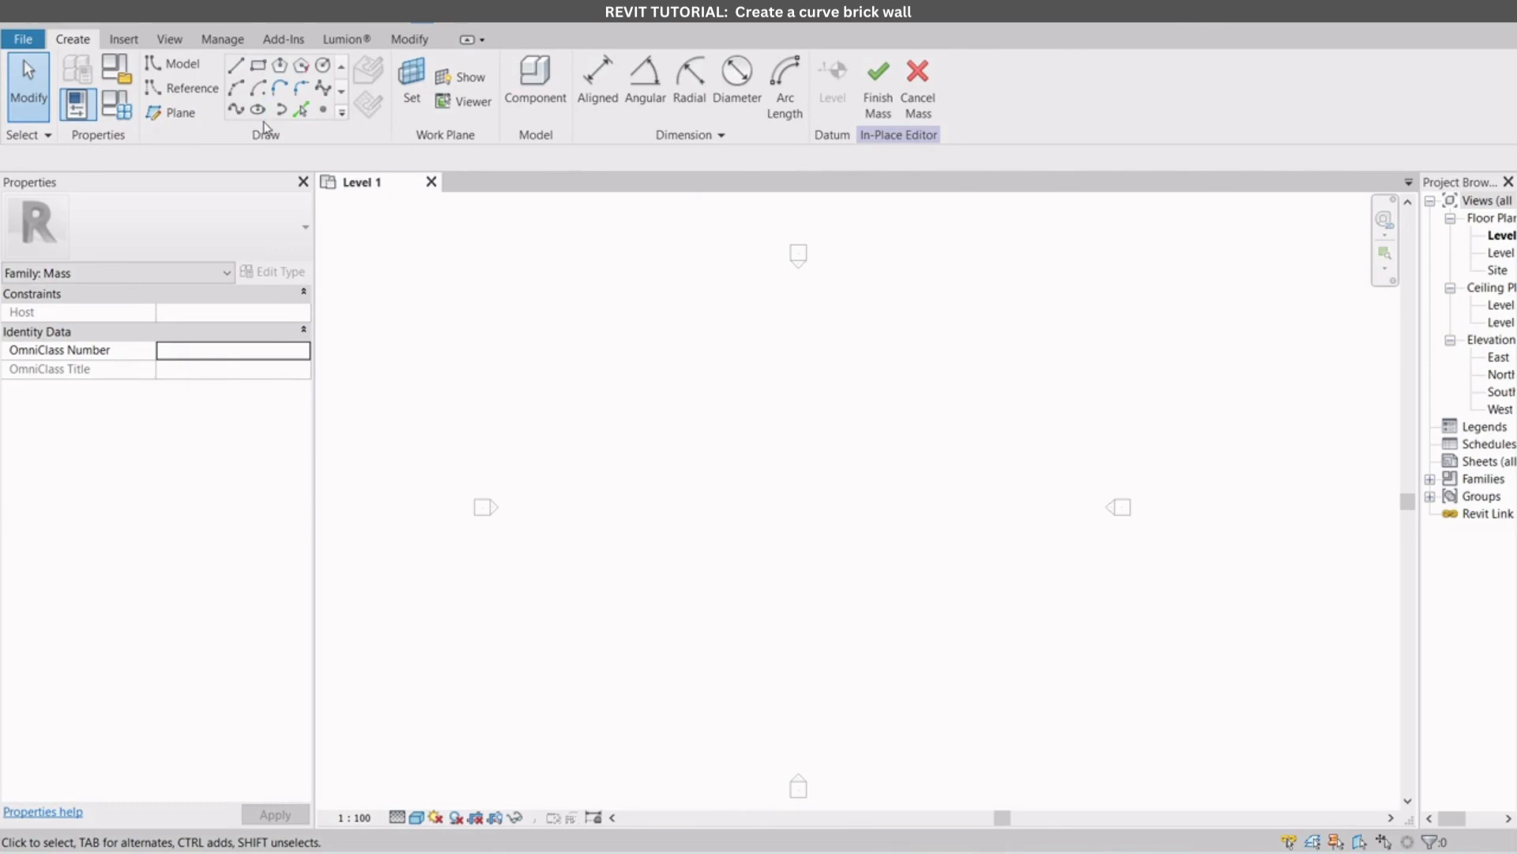
Step: Draw a shallow upward-bulging arc in the Level 1 plan, with a chord of 29000 mm and radius about 26000 mm
left_click(237, 88)
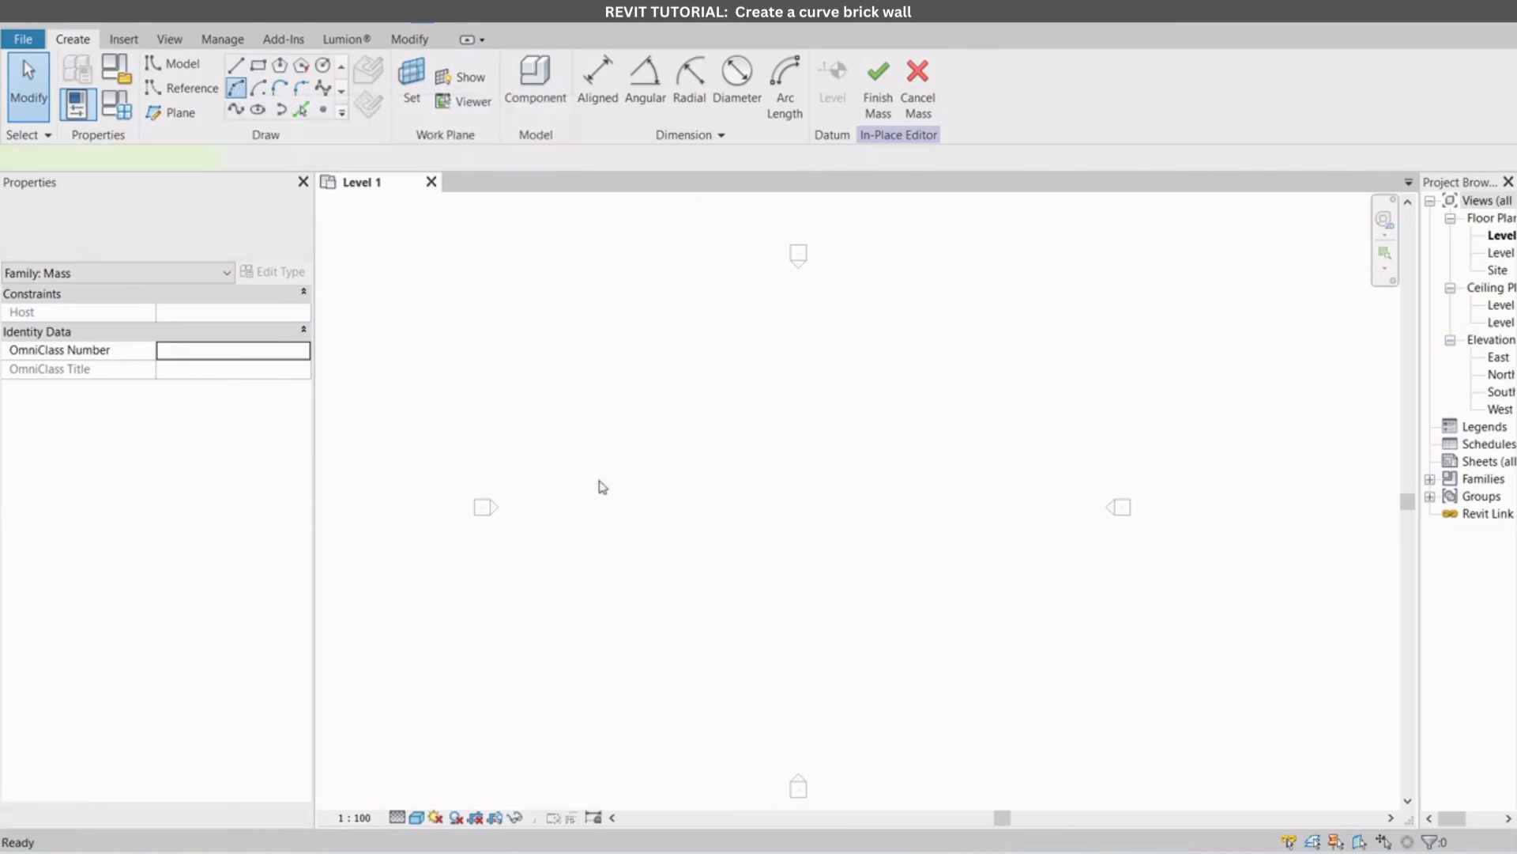
left_click(613, 508)
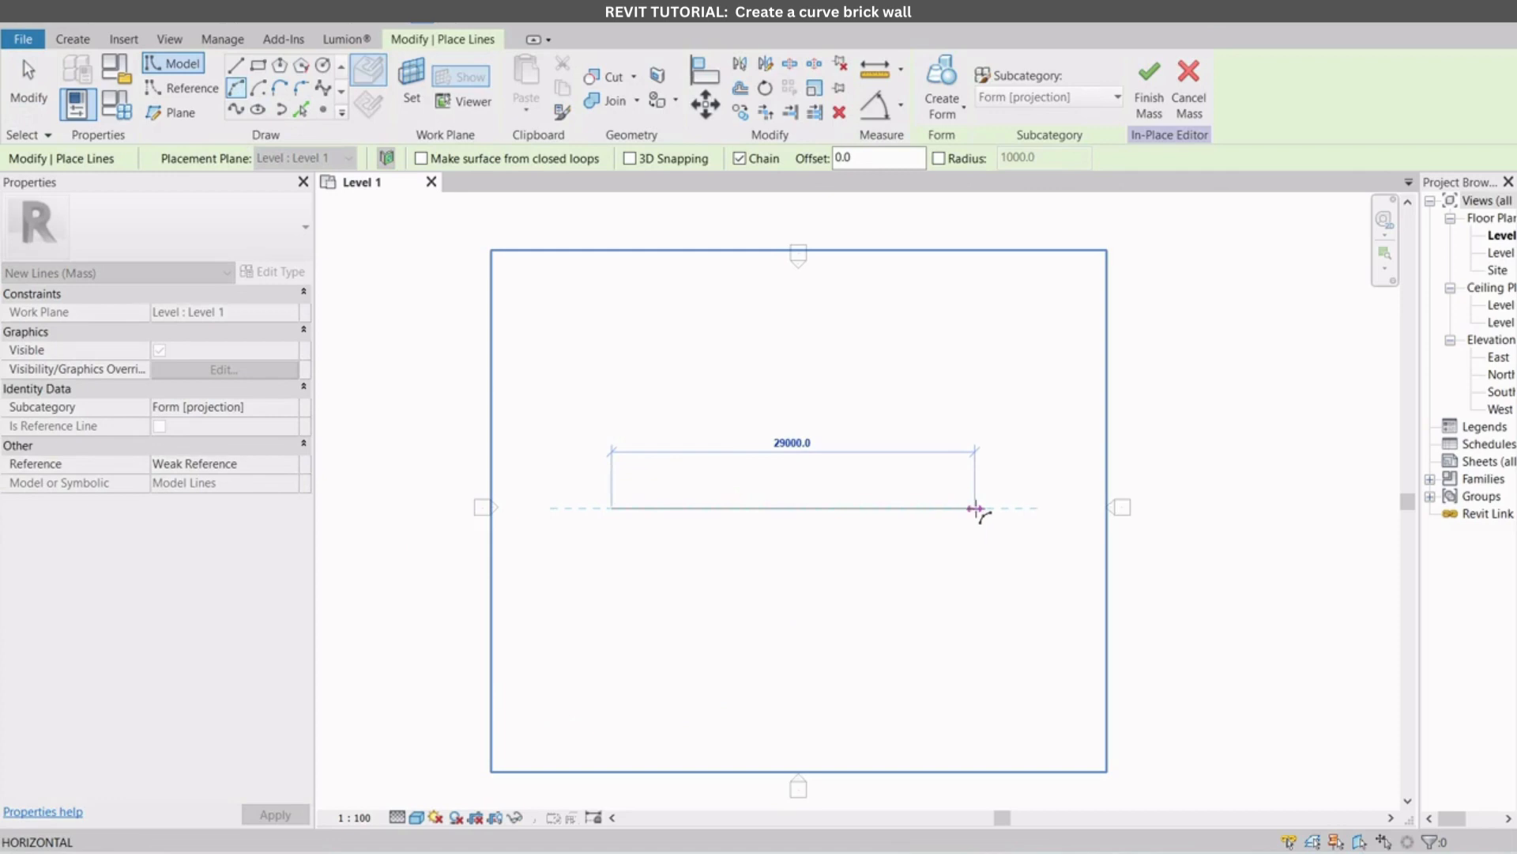
left_click(976, 508)
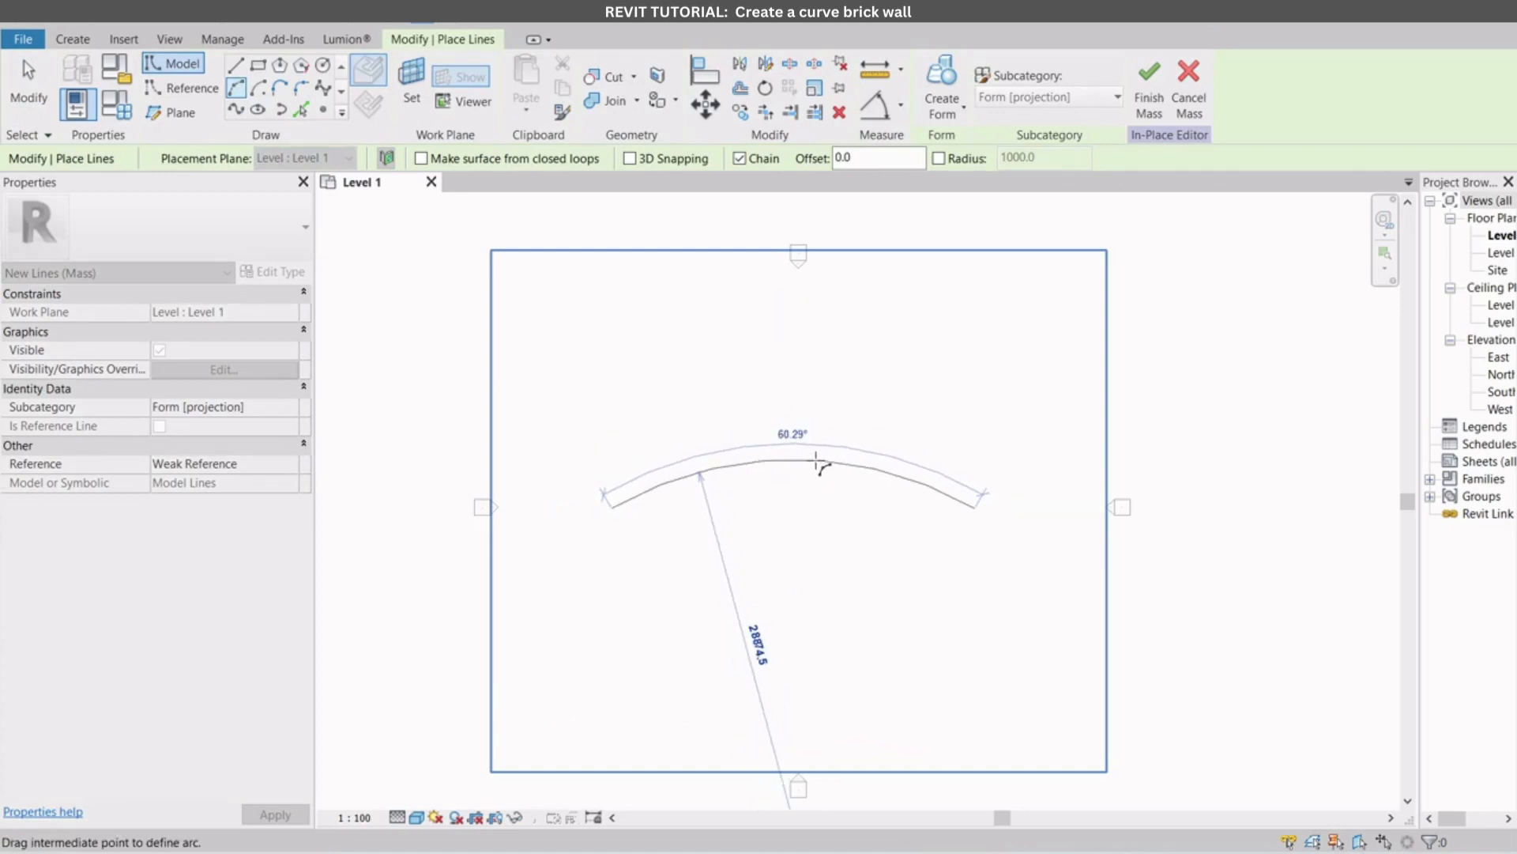
left_click(817, 459)
scroll(984, 466, "down", 1)
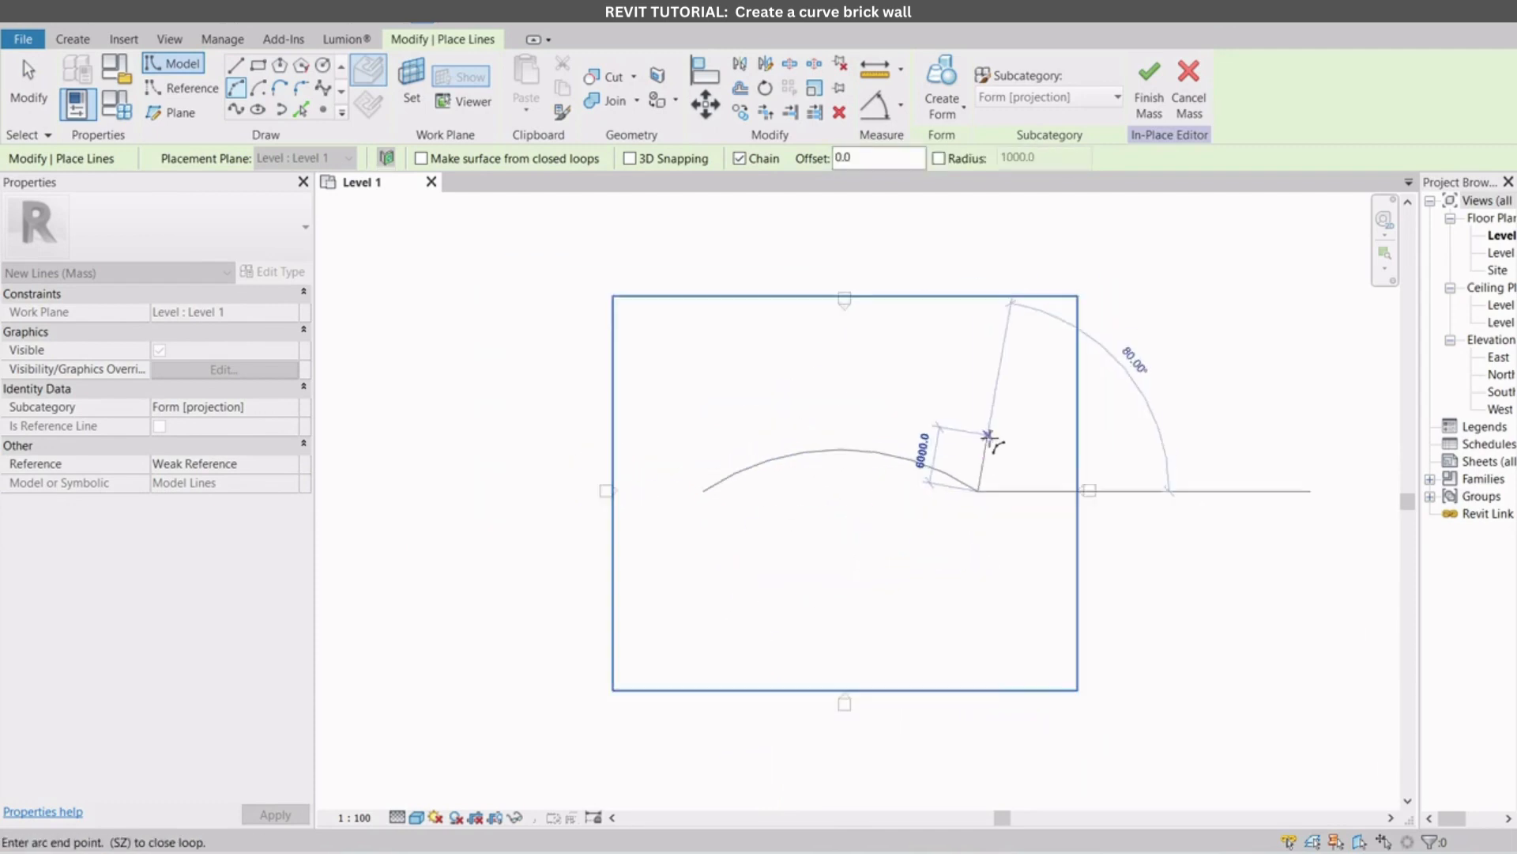
scroll(782, 490, "up", 2)
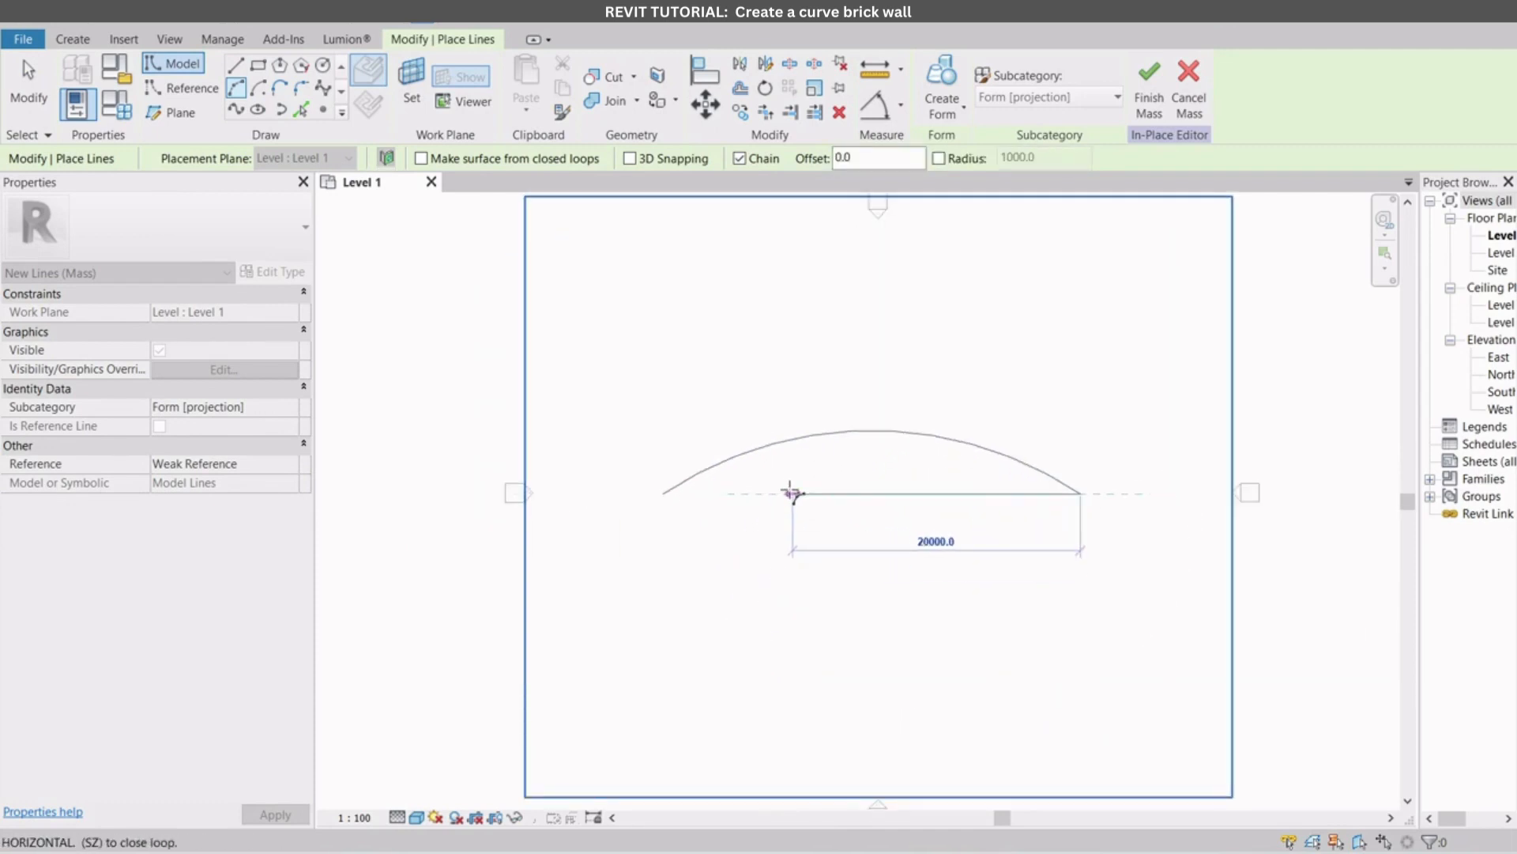
key("Escape")
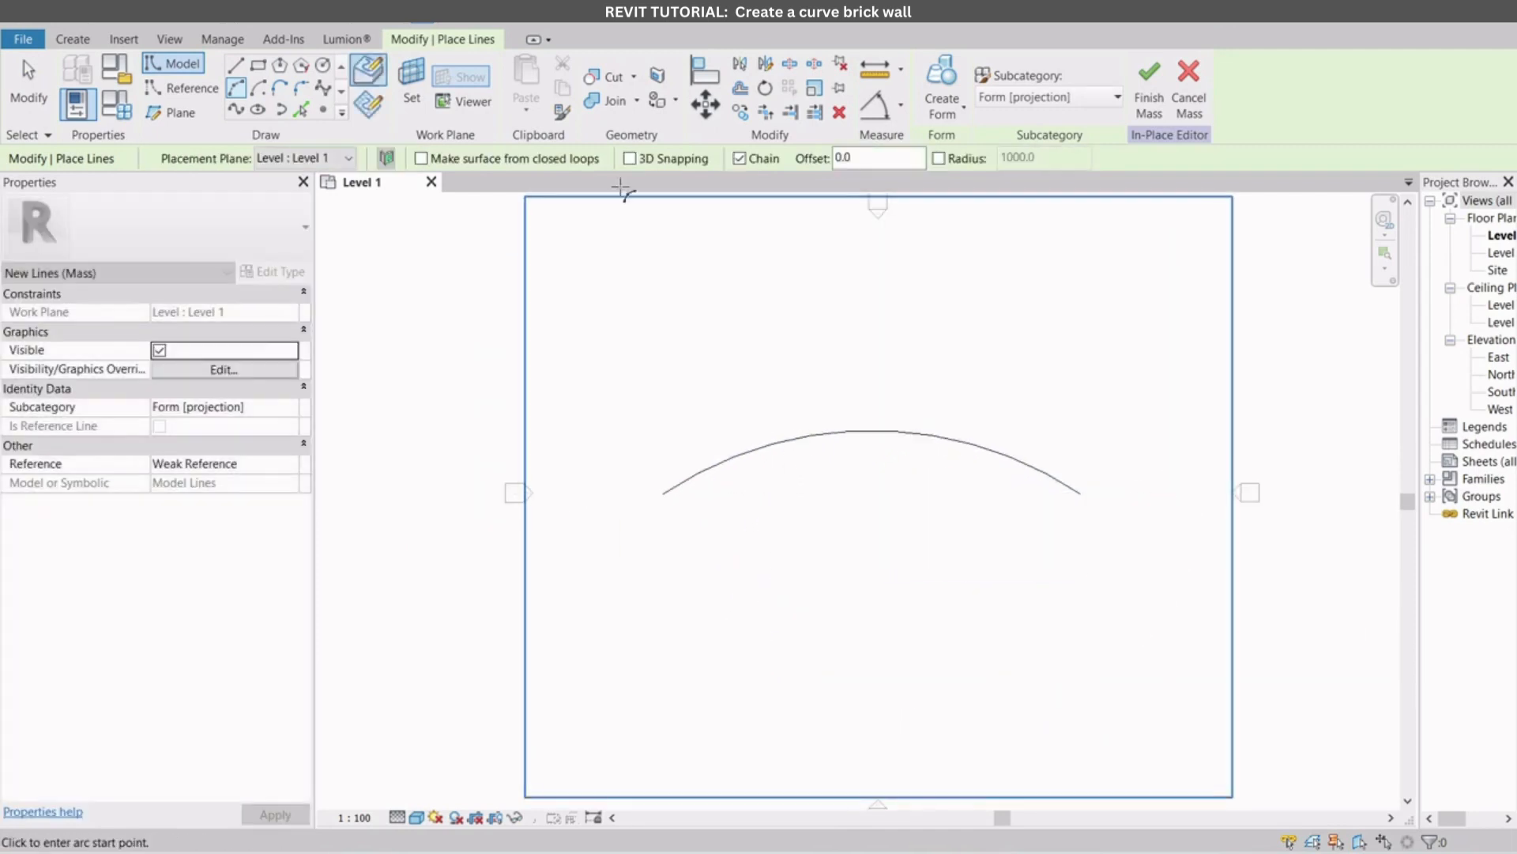
Step: Open the default 3D view and create a curved surface form from the arc
left_click(363, 22)
middle_click_drag(688, 595, 887, 508, "shift")
key("Escape")
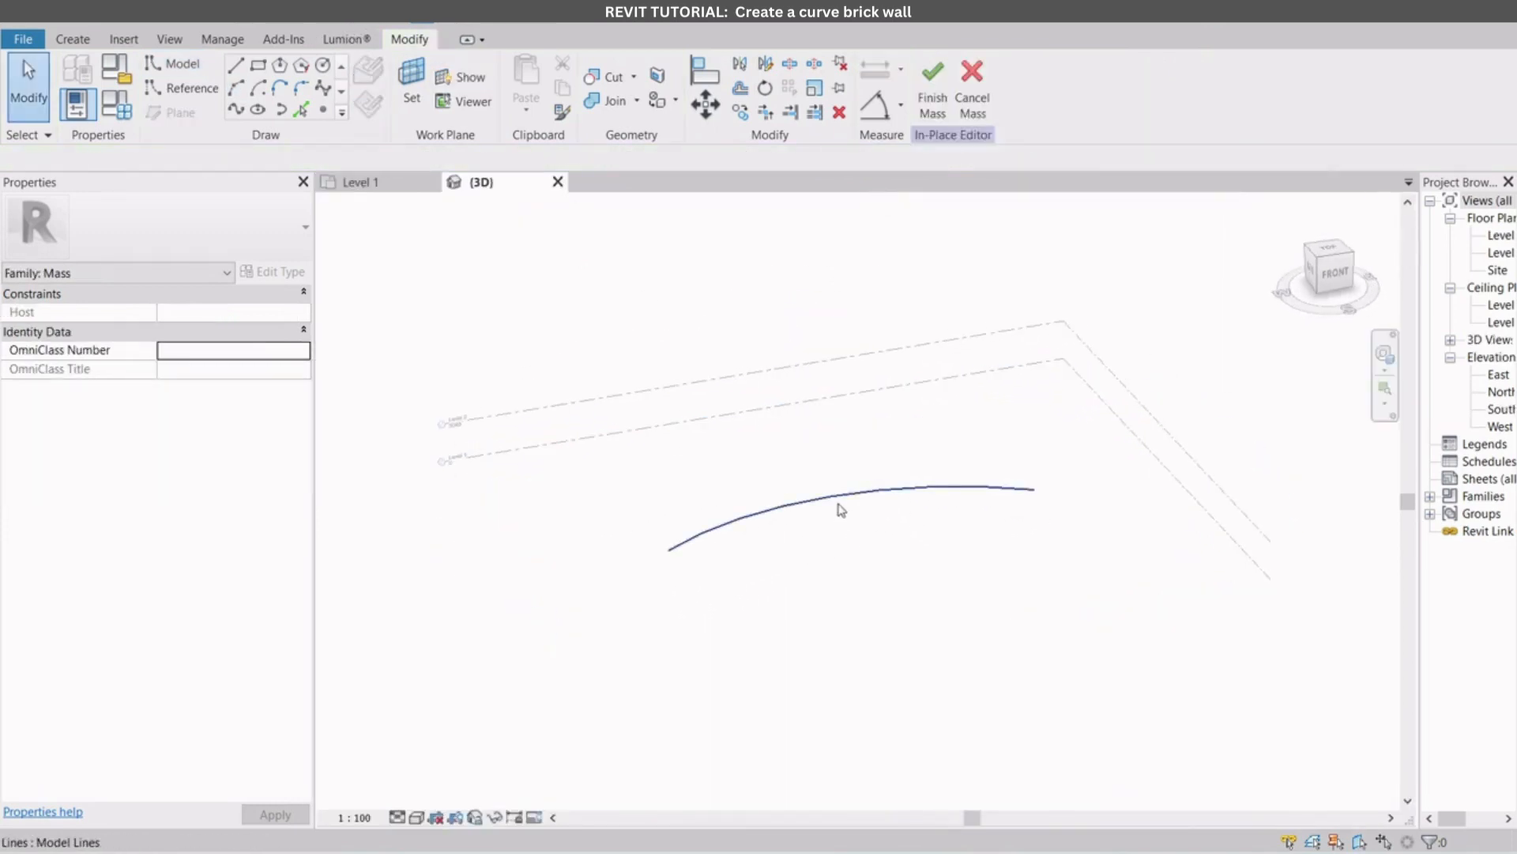
left_click(839, 494)
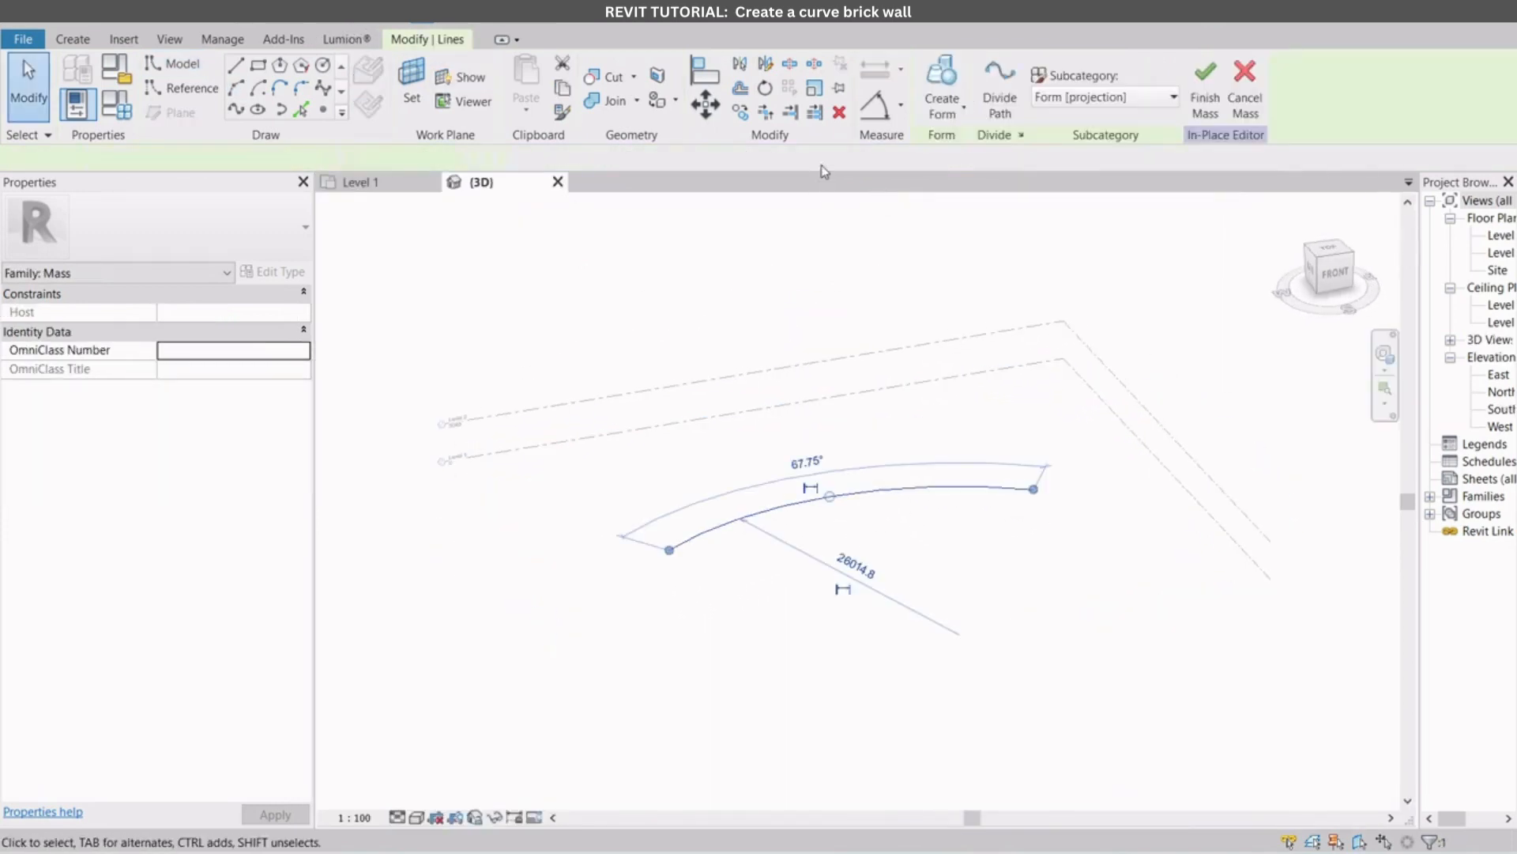
left_click(958, 77)
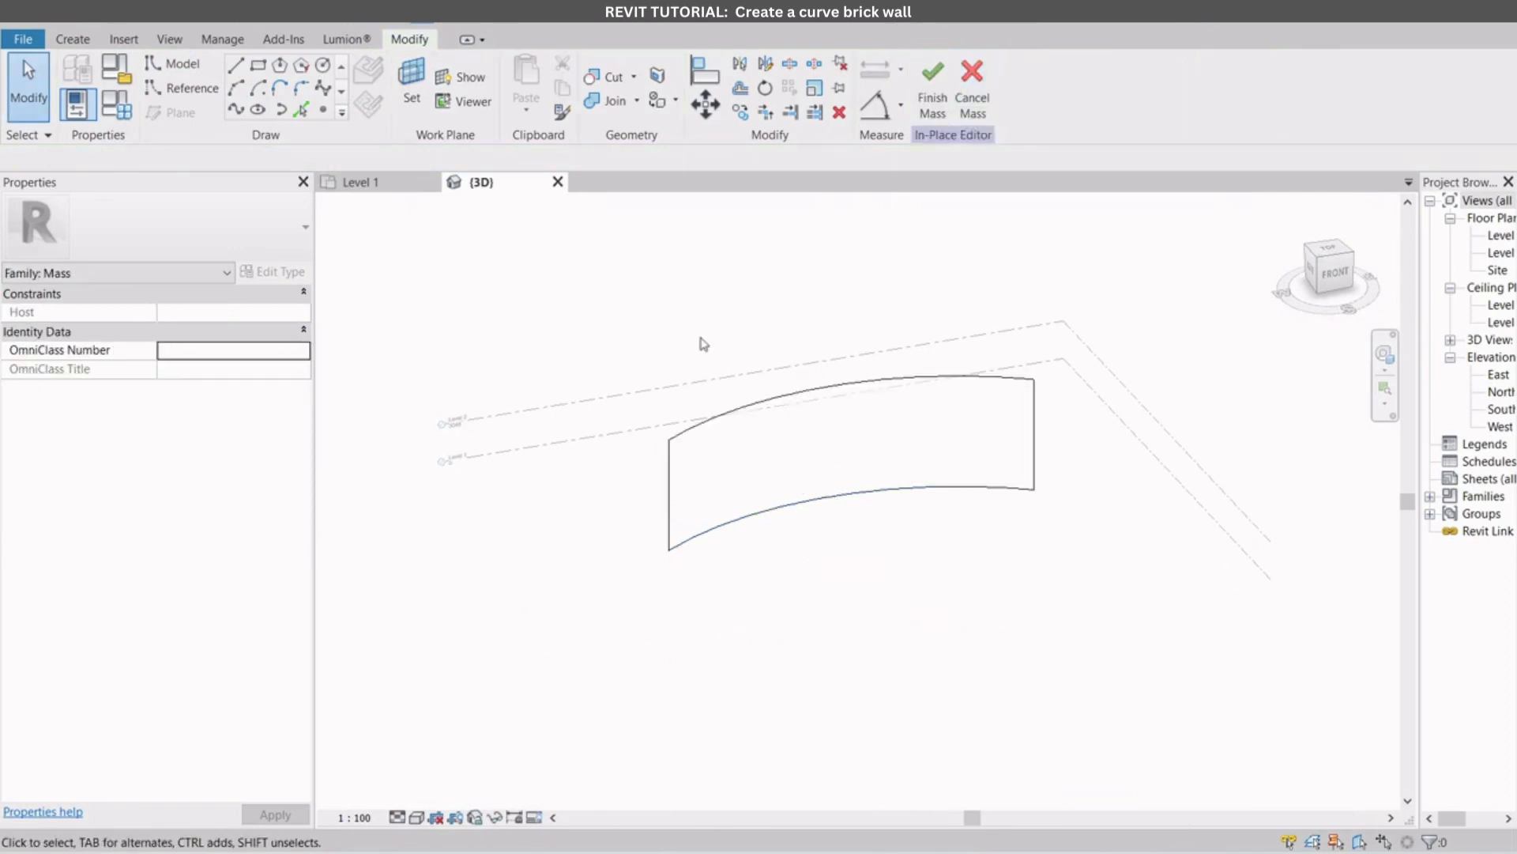
Step: Lower the top edge of the curved form slightly and finish the in-place mass
middle_click_drag(620, 693, 667, 698, "shift")
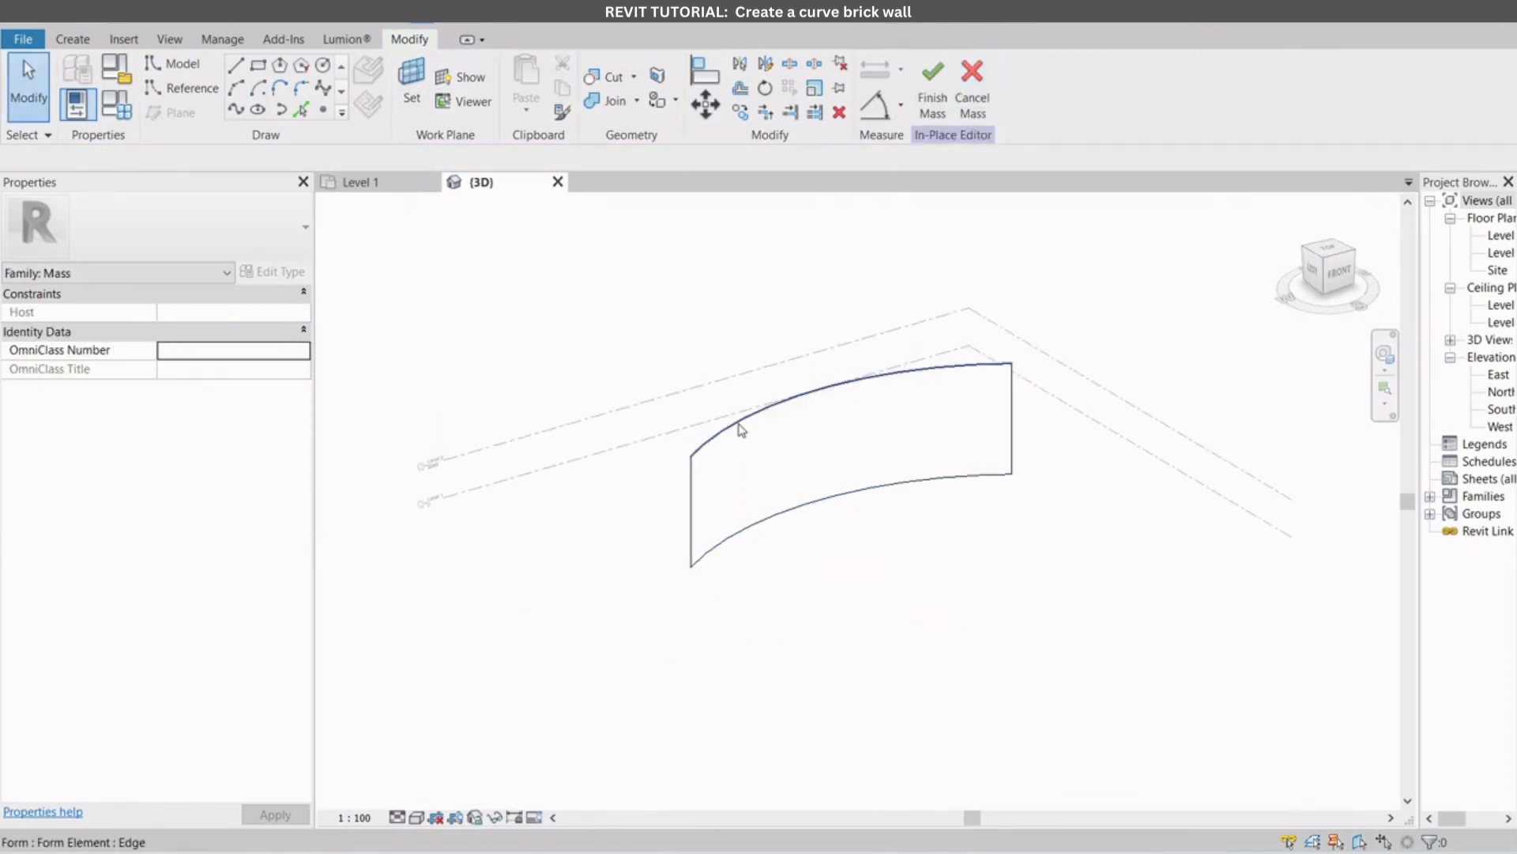
left_click(740, 426)
middle_click_drag(909, 546, 849, 546, "shift")
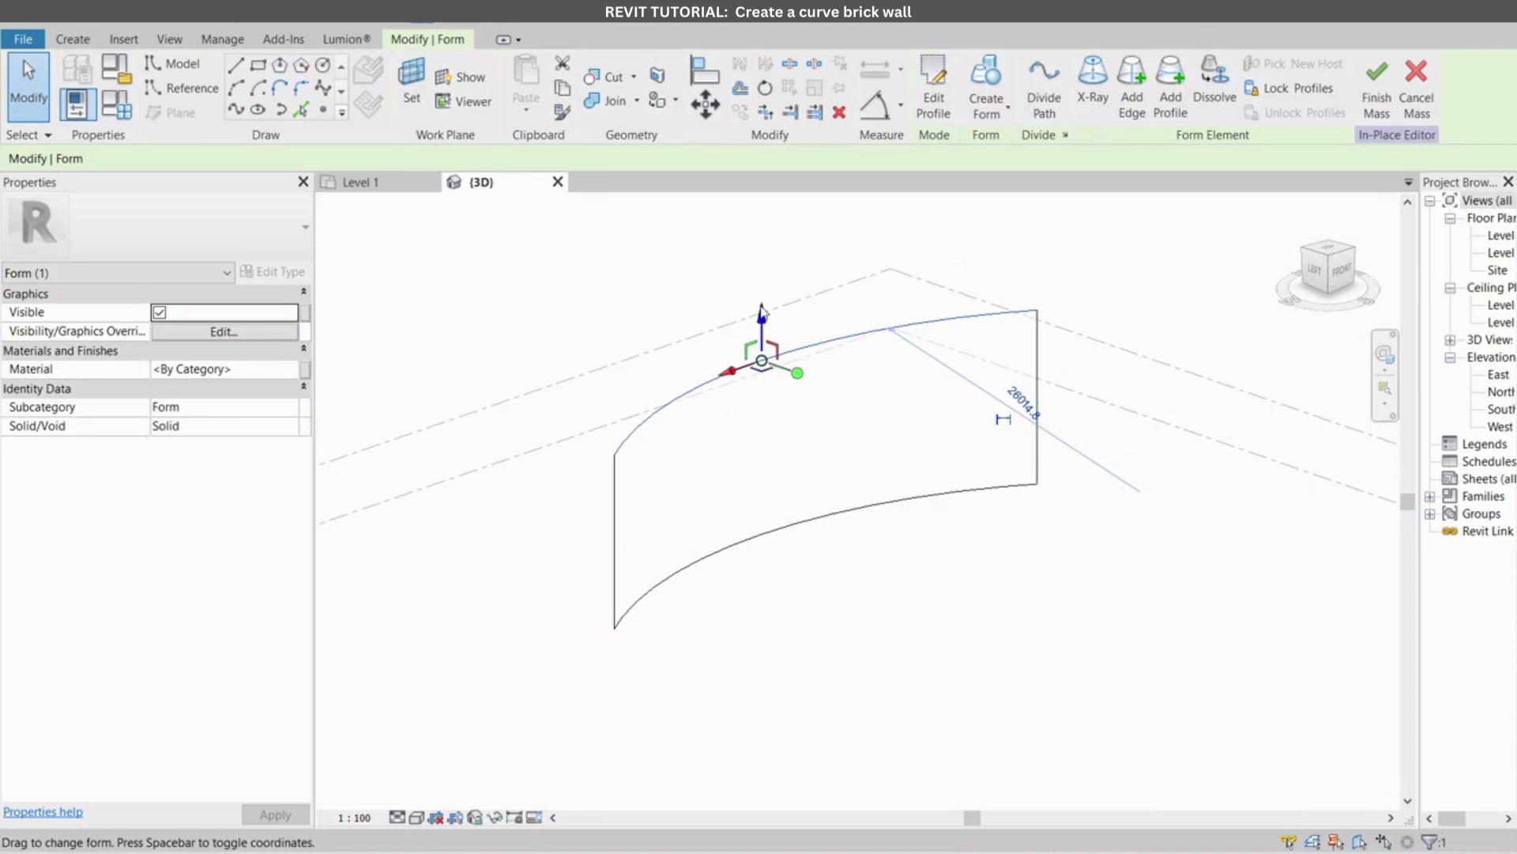
mouse_move(761, 310)
left_mouse_down()
mouse_move(763, 354)
mouse_move(761, 339)
left_mouse_up()
left_click(806, 616)
middle_click_drag(806, 616, 901, 674, "shift")
left_click(931, 93)
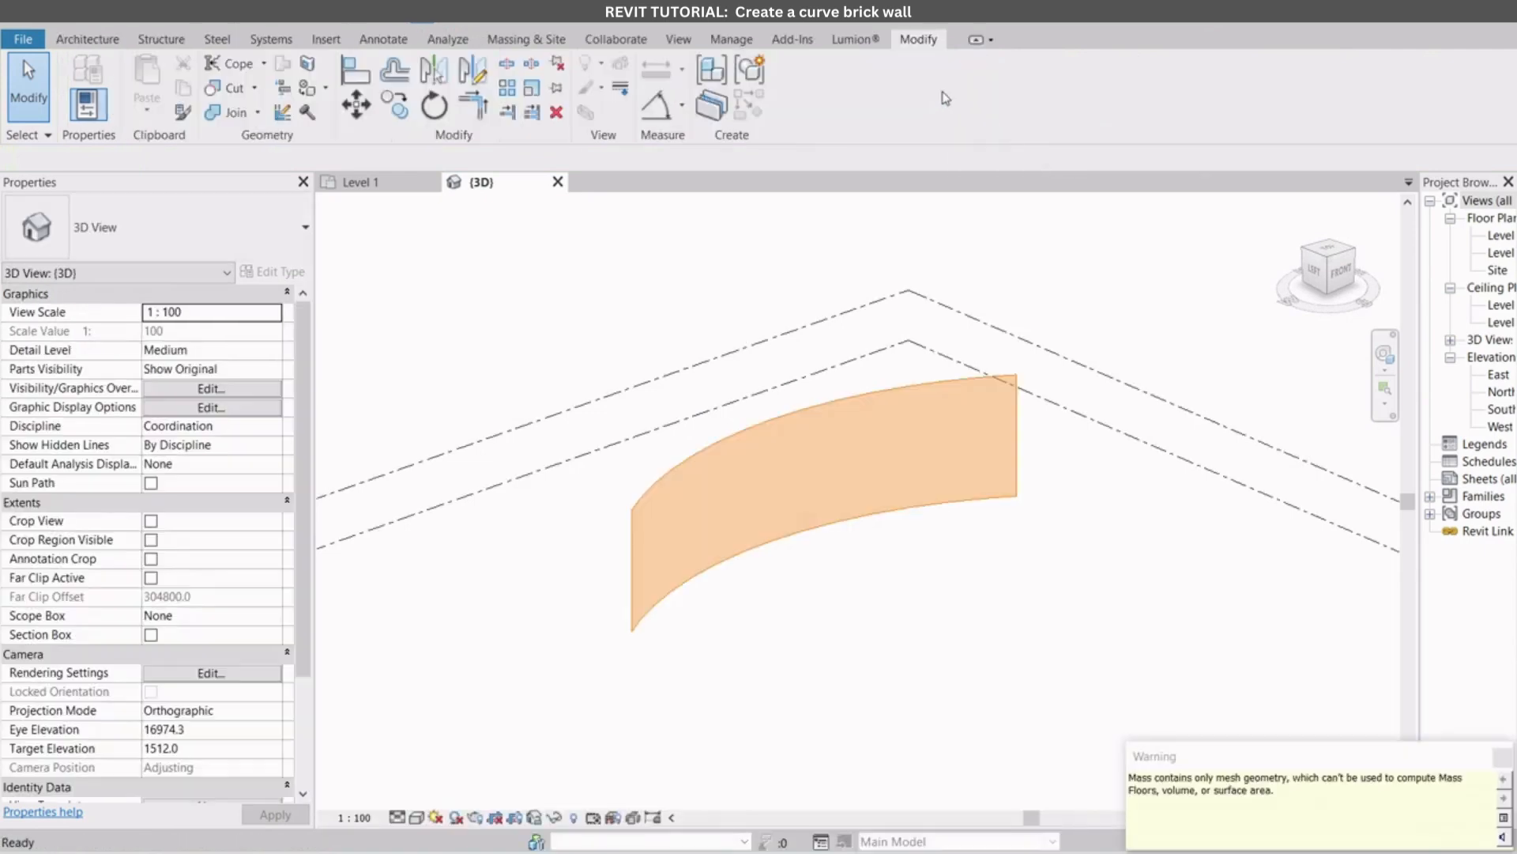
left_click(950, 595)
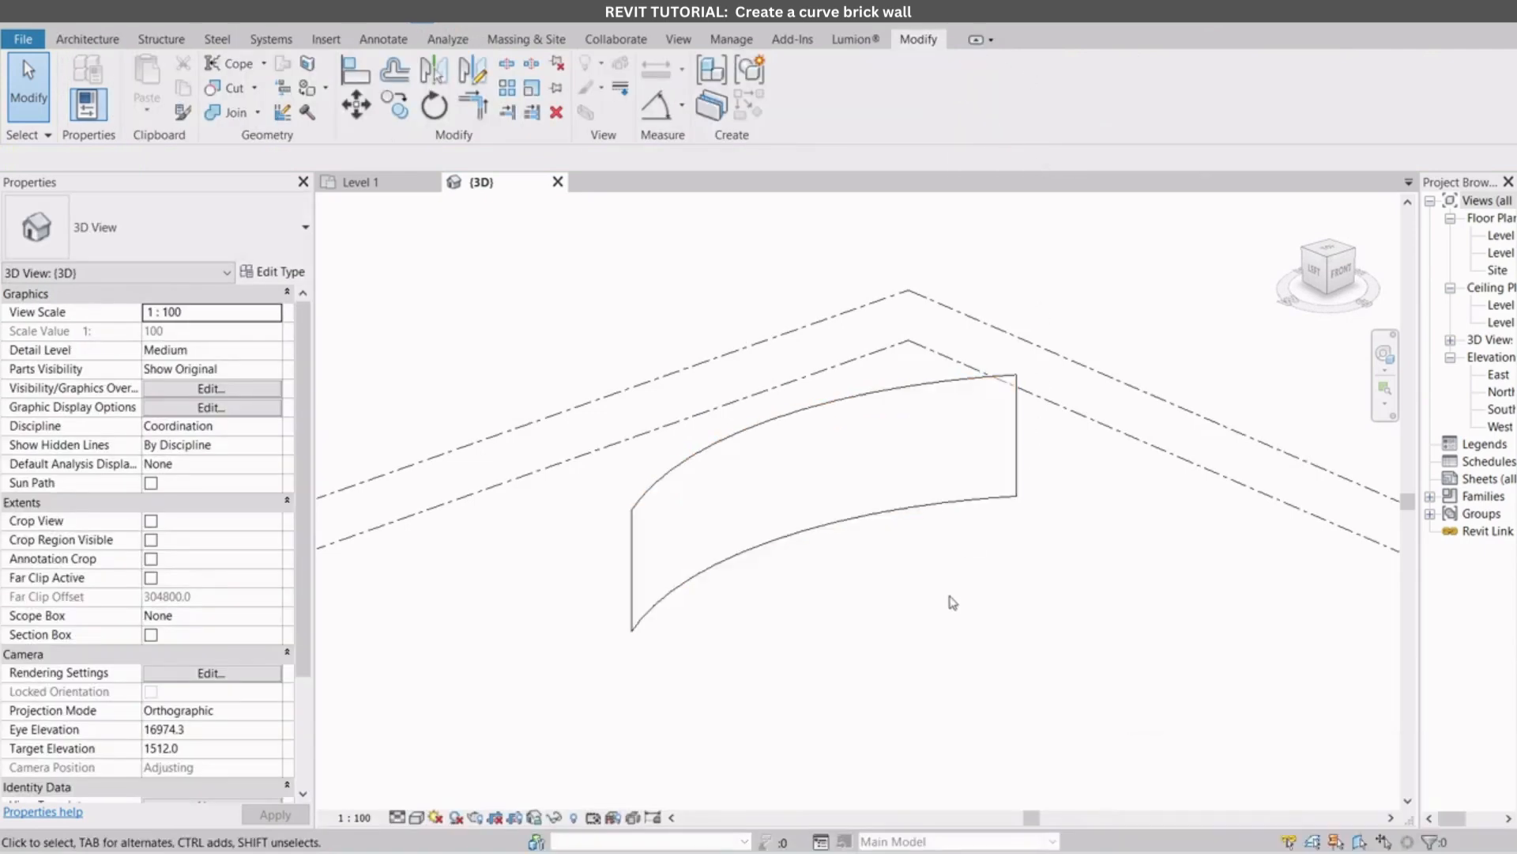
Step: Hide both level elements in the 3D view
scroll(950, 597, "down", 2)
middle_click_drag(865, 632, 938, 615, "shift")
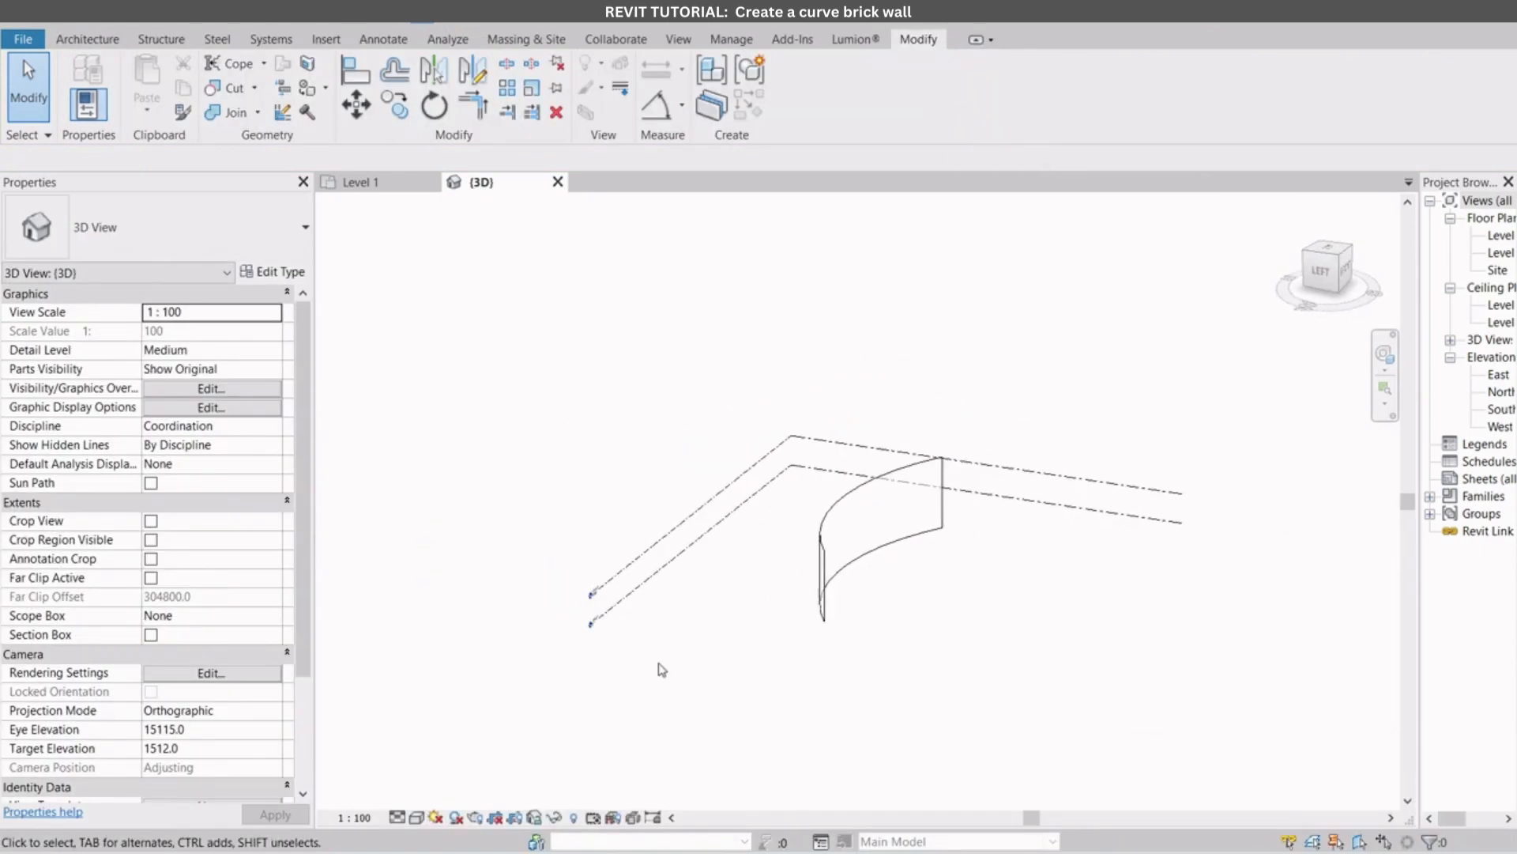
left_click_drag(661, 667, 516, 544)
right_click(637, 598)
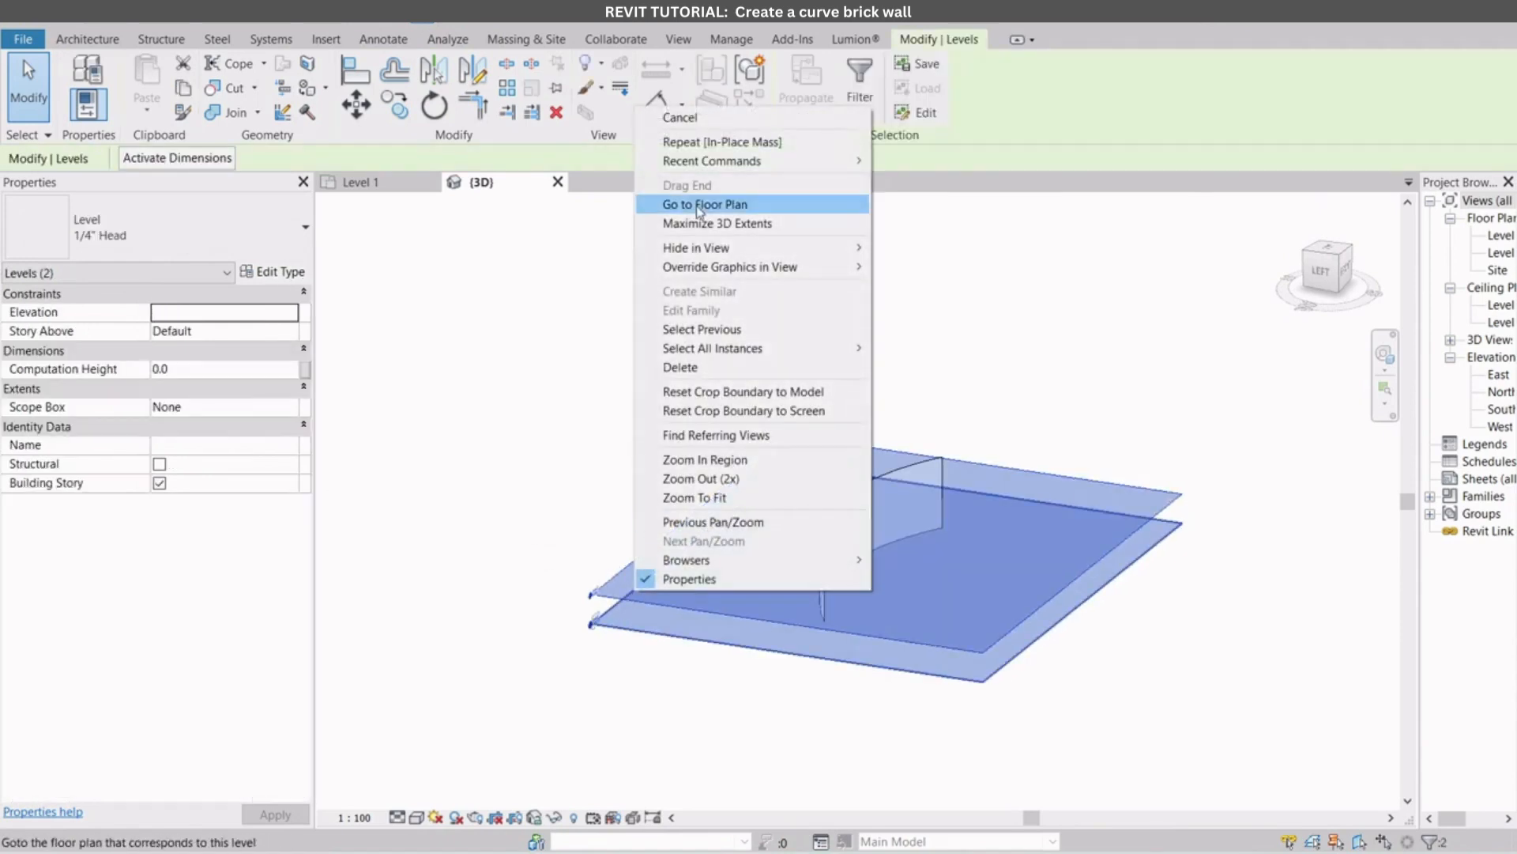
mouse_move(699, 253)
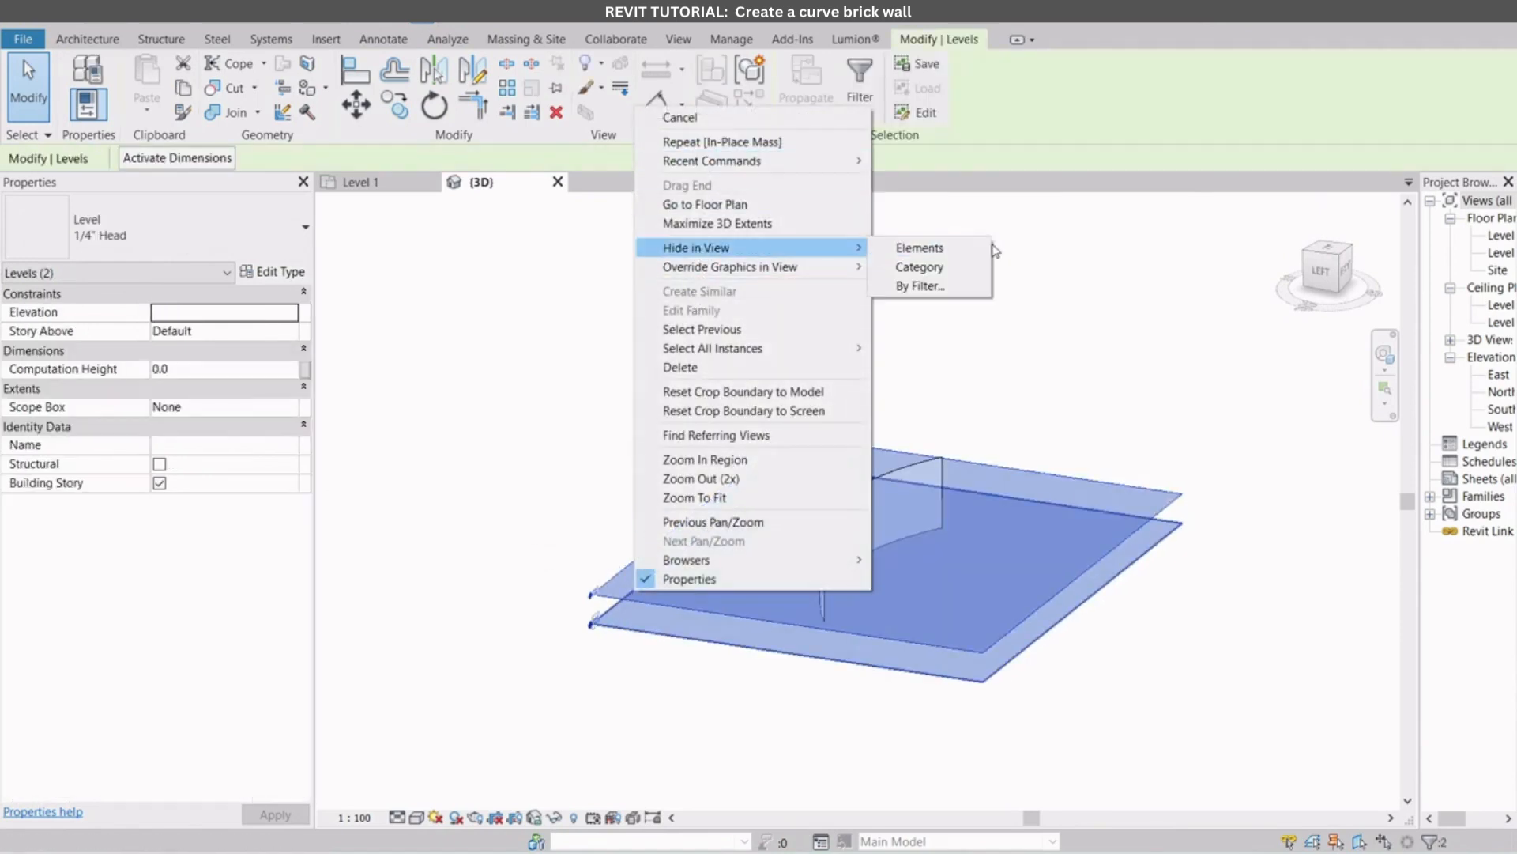
left_click(914, 248)
Step: Set the 3D view's detail level to Fine and its visual style to Consistent Colors
middle_click_drag(1077, 542, 616, 648, "shift")
left_click(398, 818)
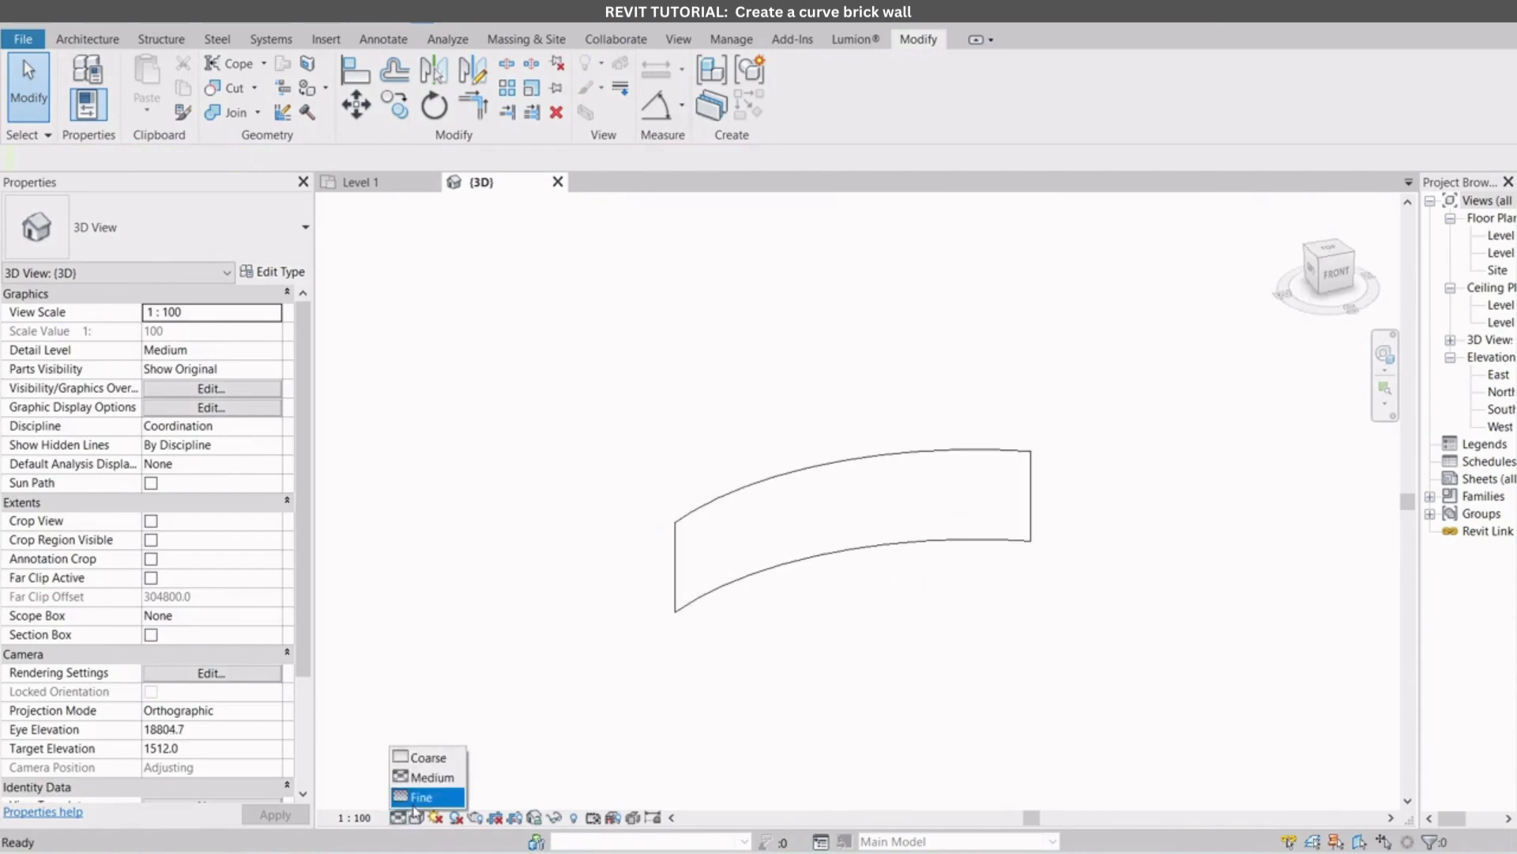
left_click(423, 795)
left_click(416, 817)
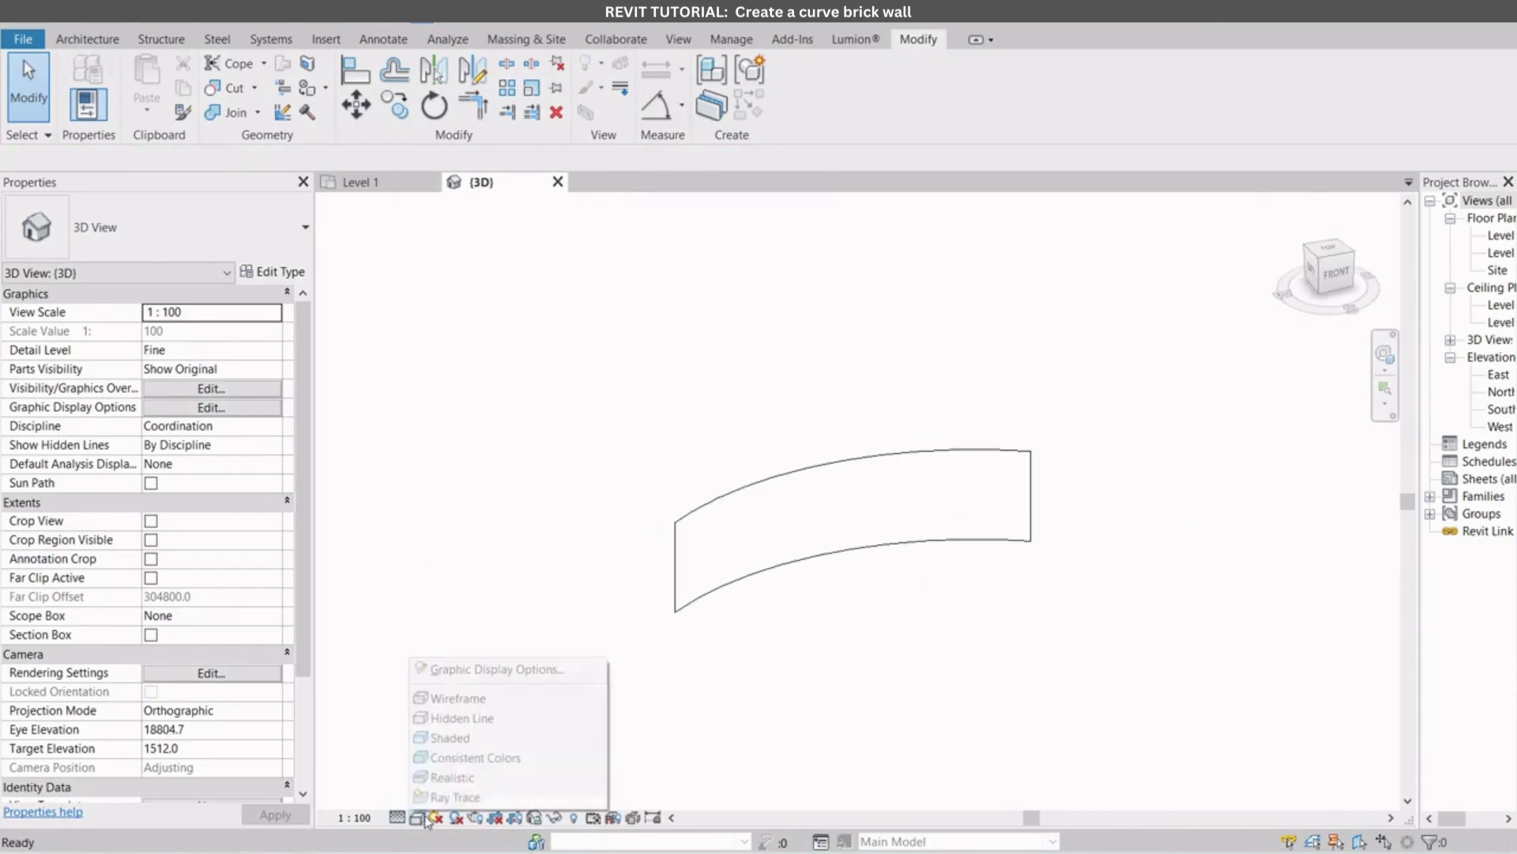
left_click(458, 757)
mouse_move(613, 701)
middle_mouse_down("shift")
mouse_move(739, 674)
mouse_move(848, 589)
mouse_move(785, 633)
mouse_move(826, 652)
middle_mouse_up("shift")
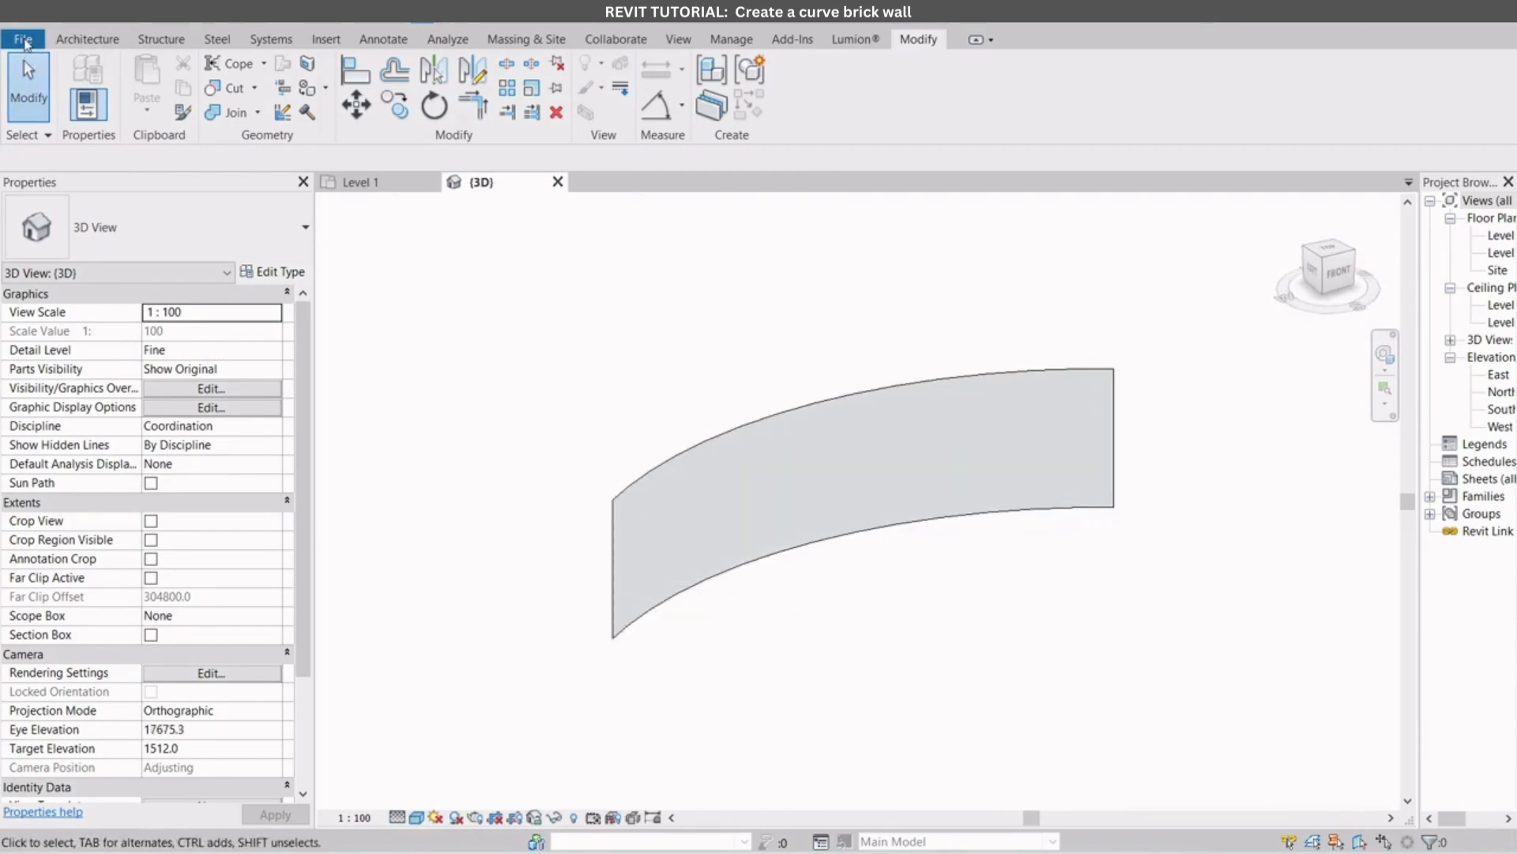
Step: Create a new family from the Metric Curtain Wall Panel template in the English template folder
left_click(23, 40)
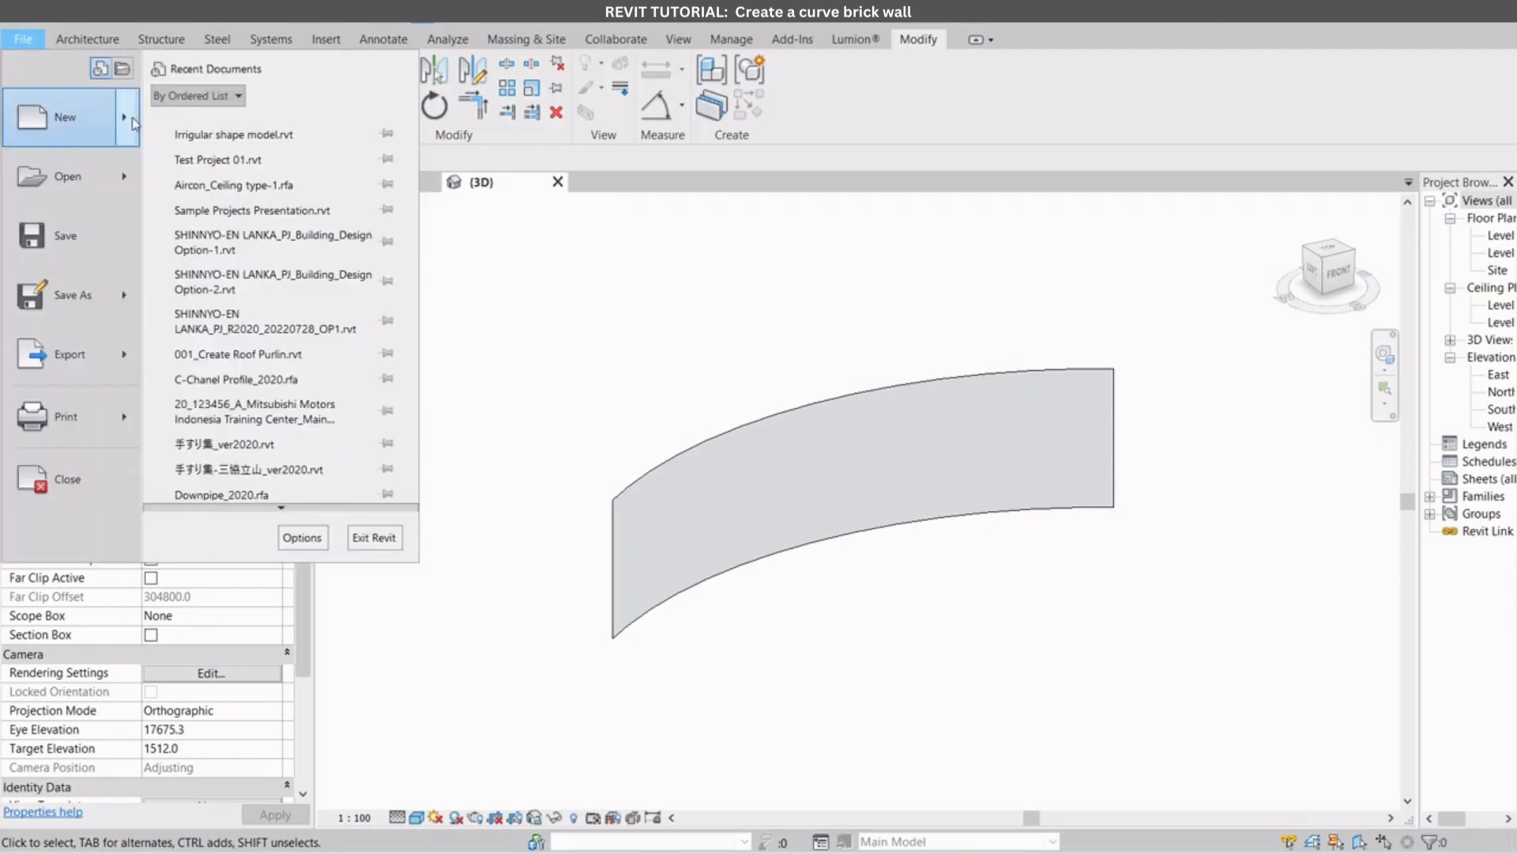
mouse_move(131, 117)
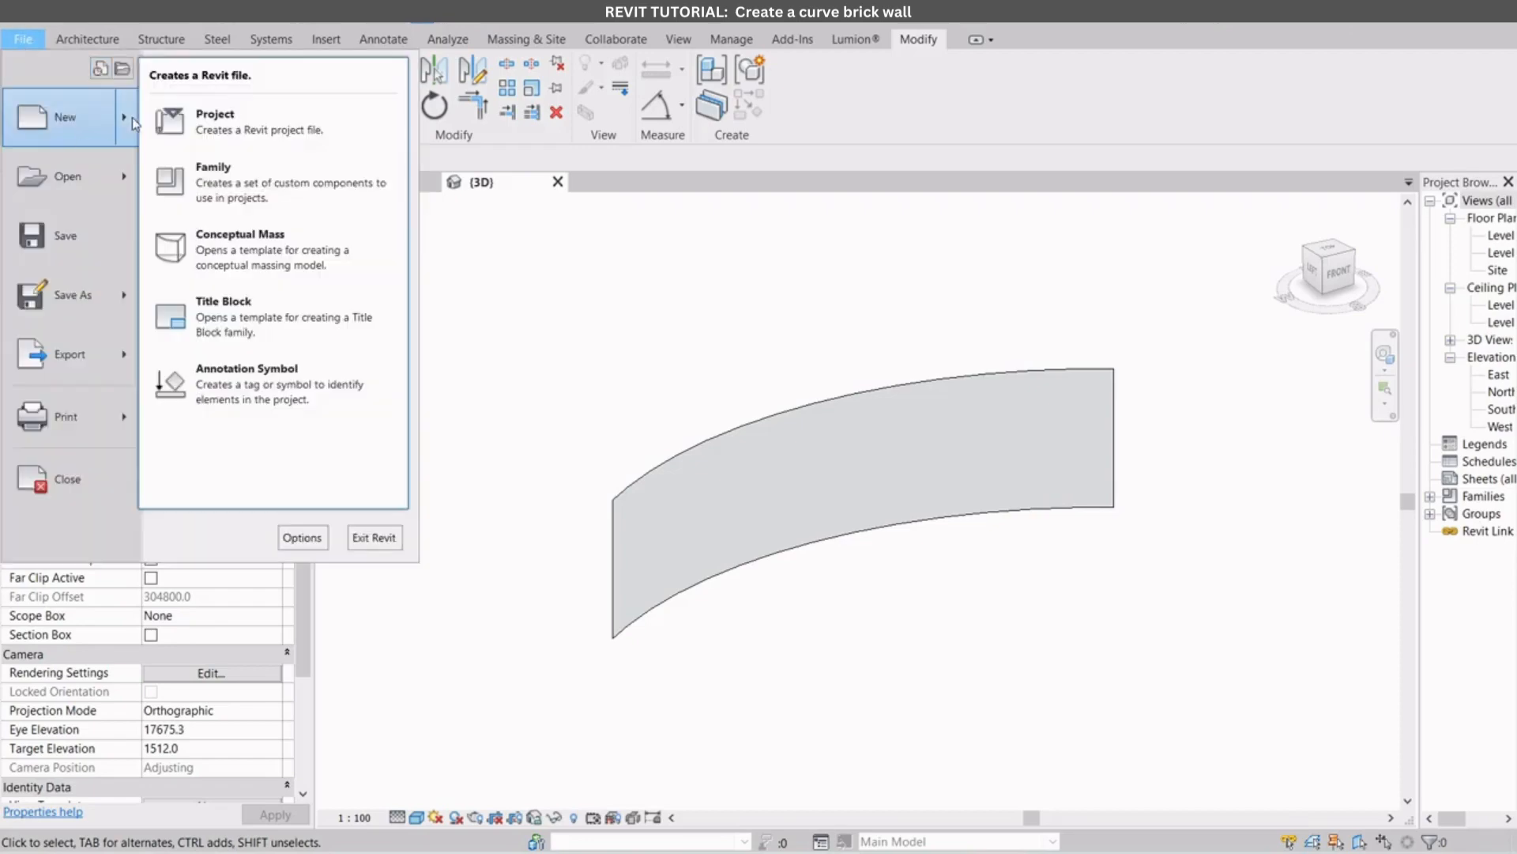
left_click(220, 180)
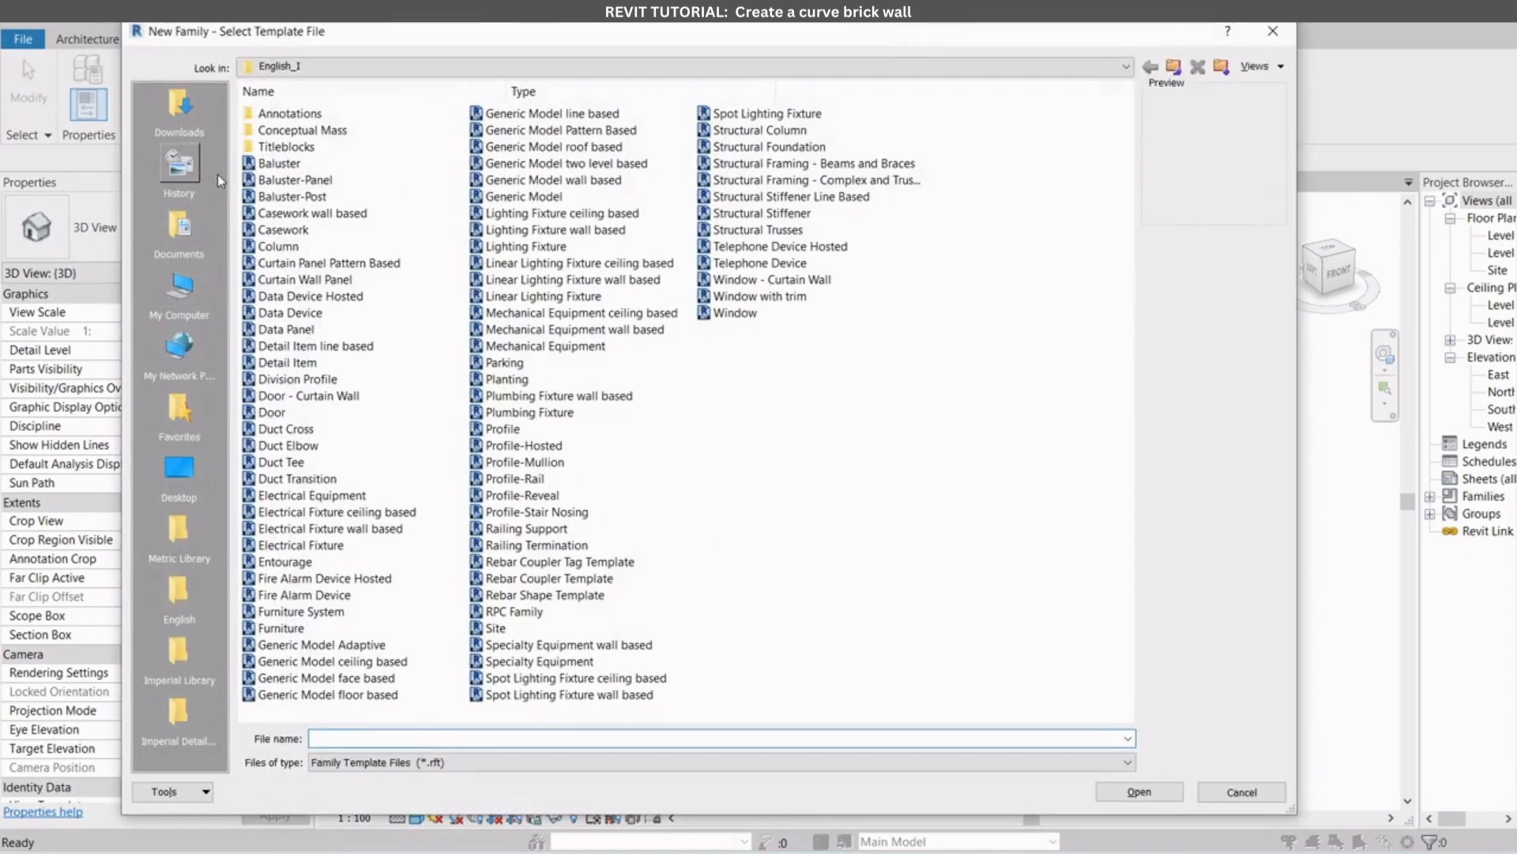
left_click(1174, 68)
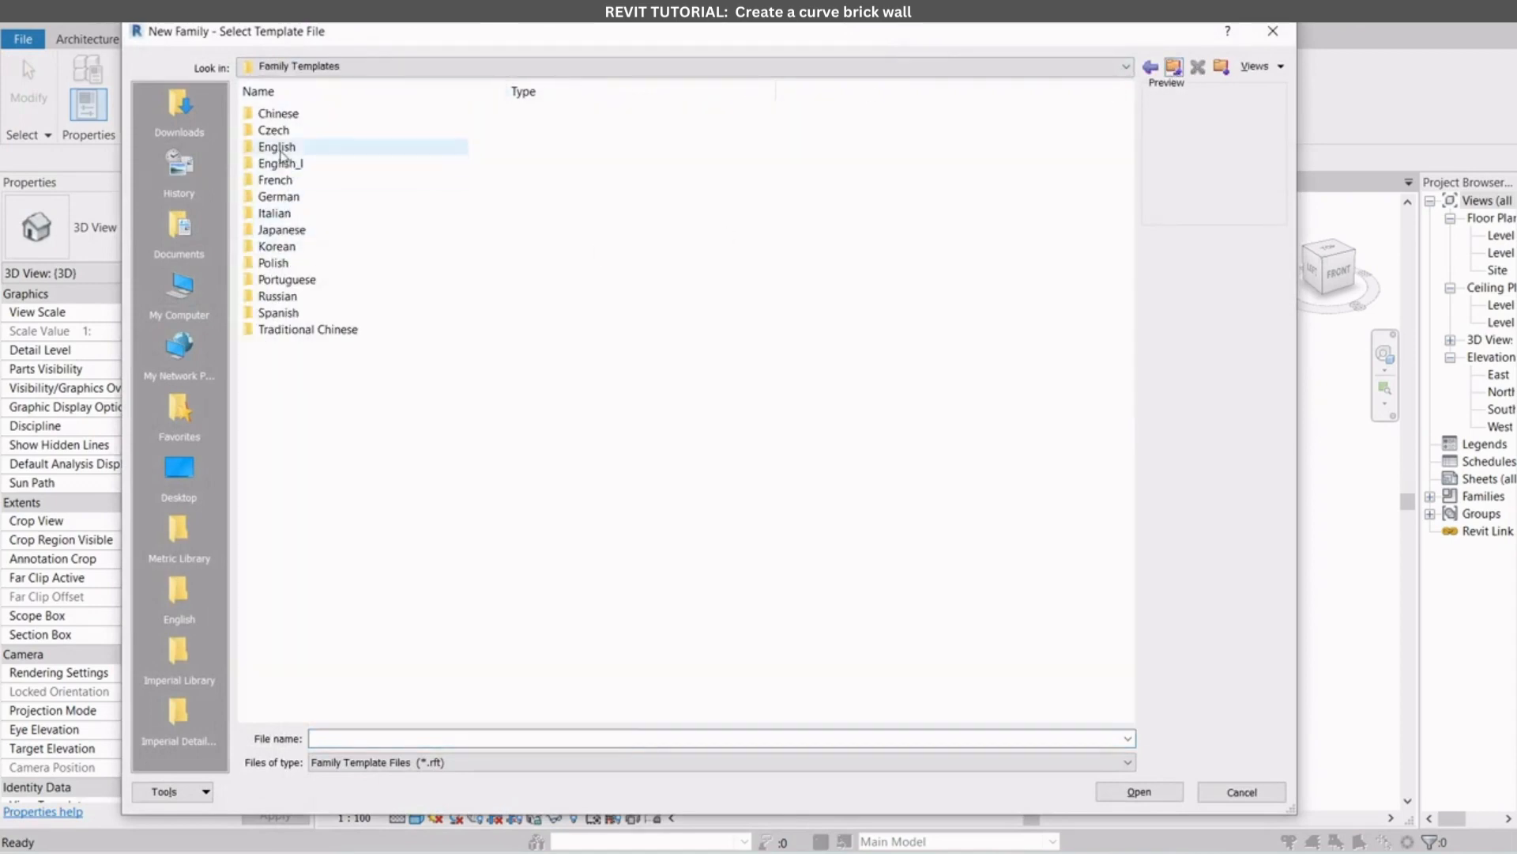
double_click(279, 148)
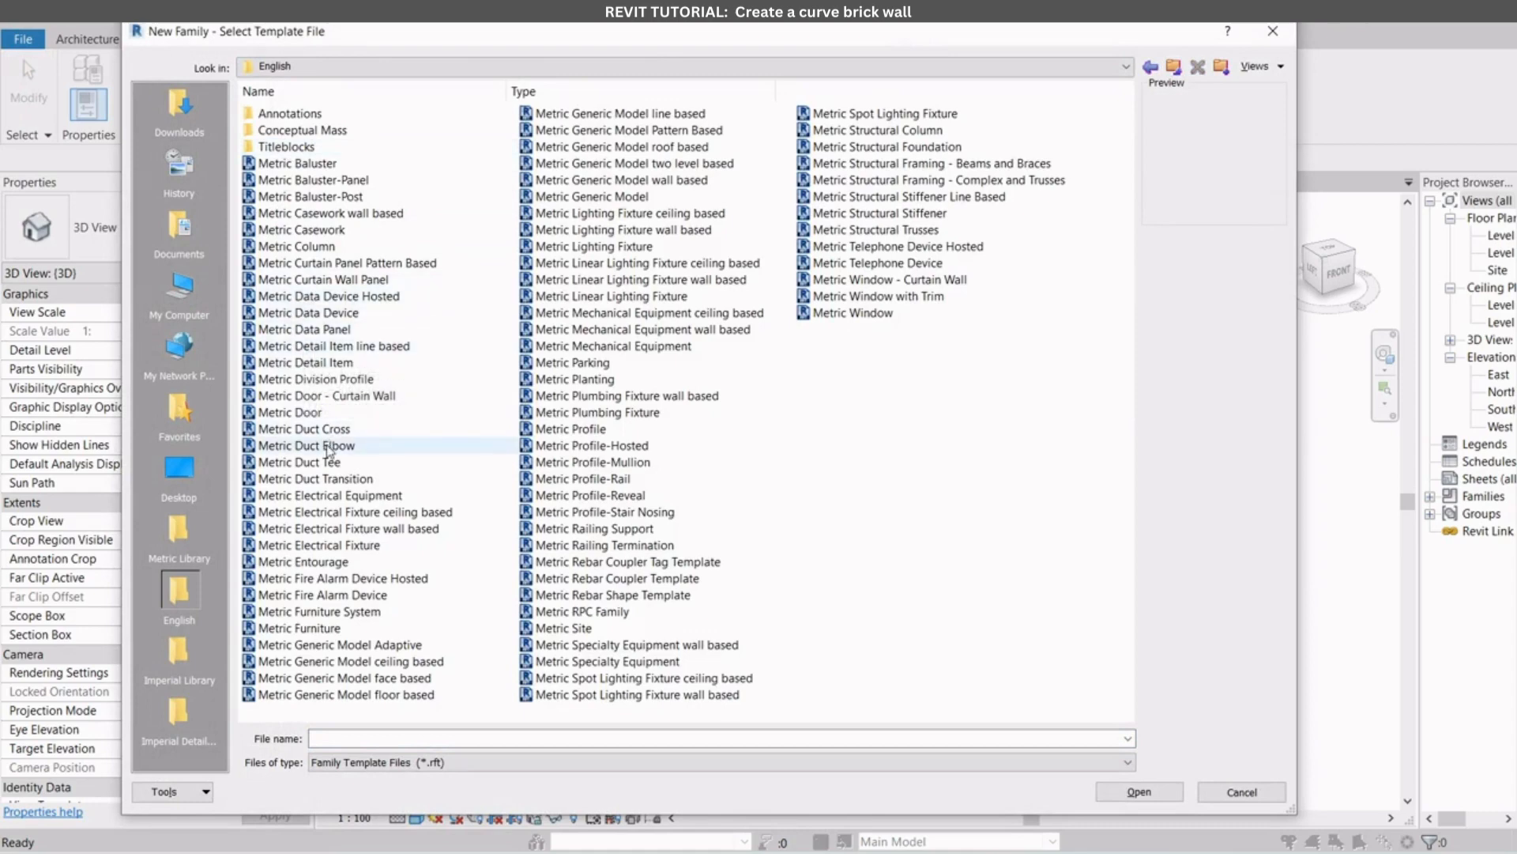
double_click(359, 280)
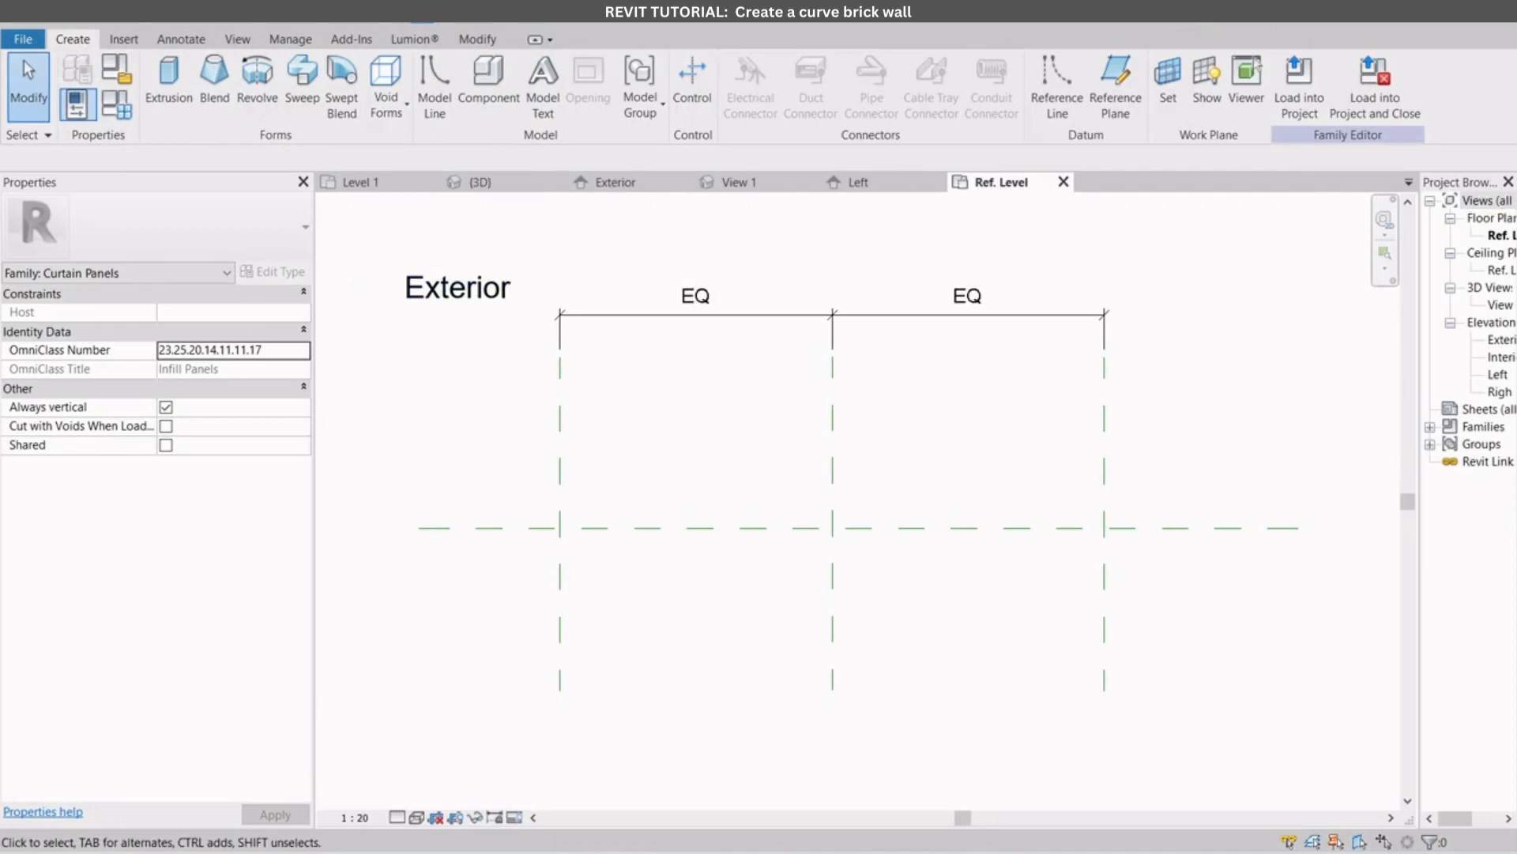
Step: Set the family's Ref. Level plan view to Fine detail and the Consistent Colors visual style
scroll(701, 593, "down", 4)
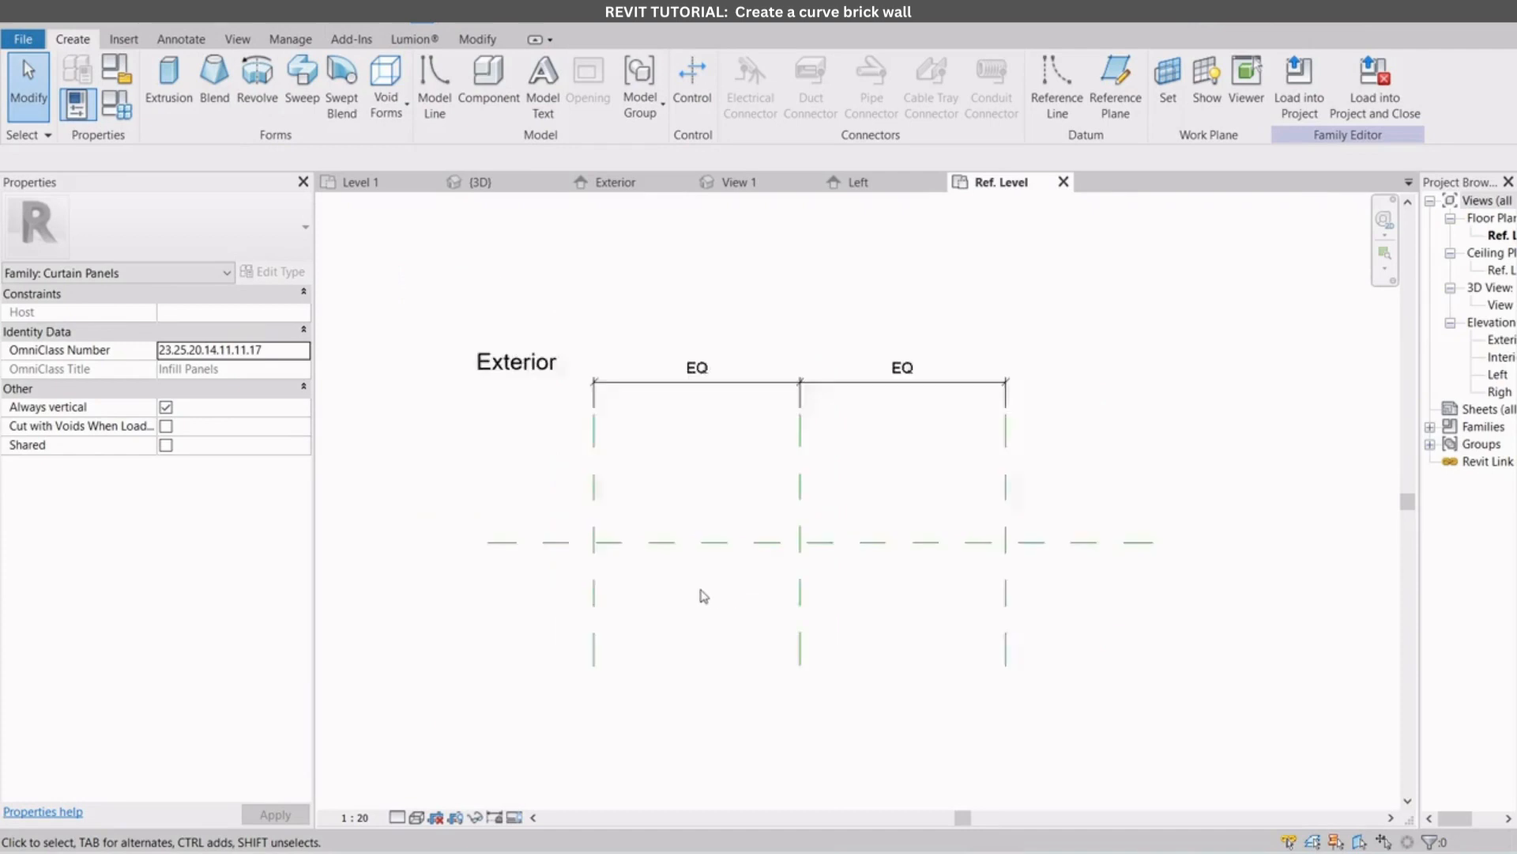
left_click(398, 817)
left_click(417, 817)
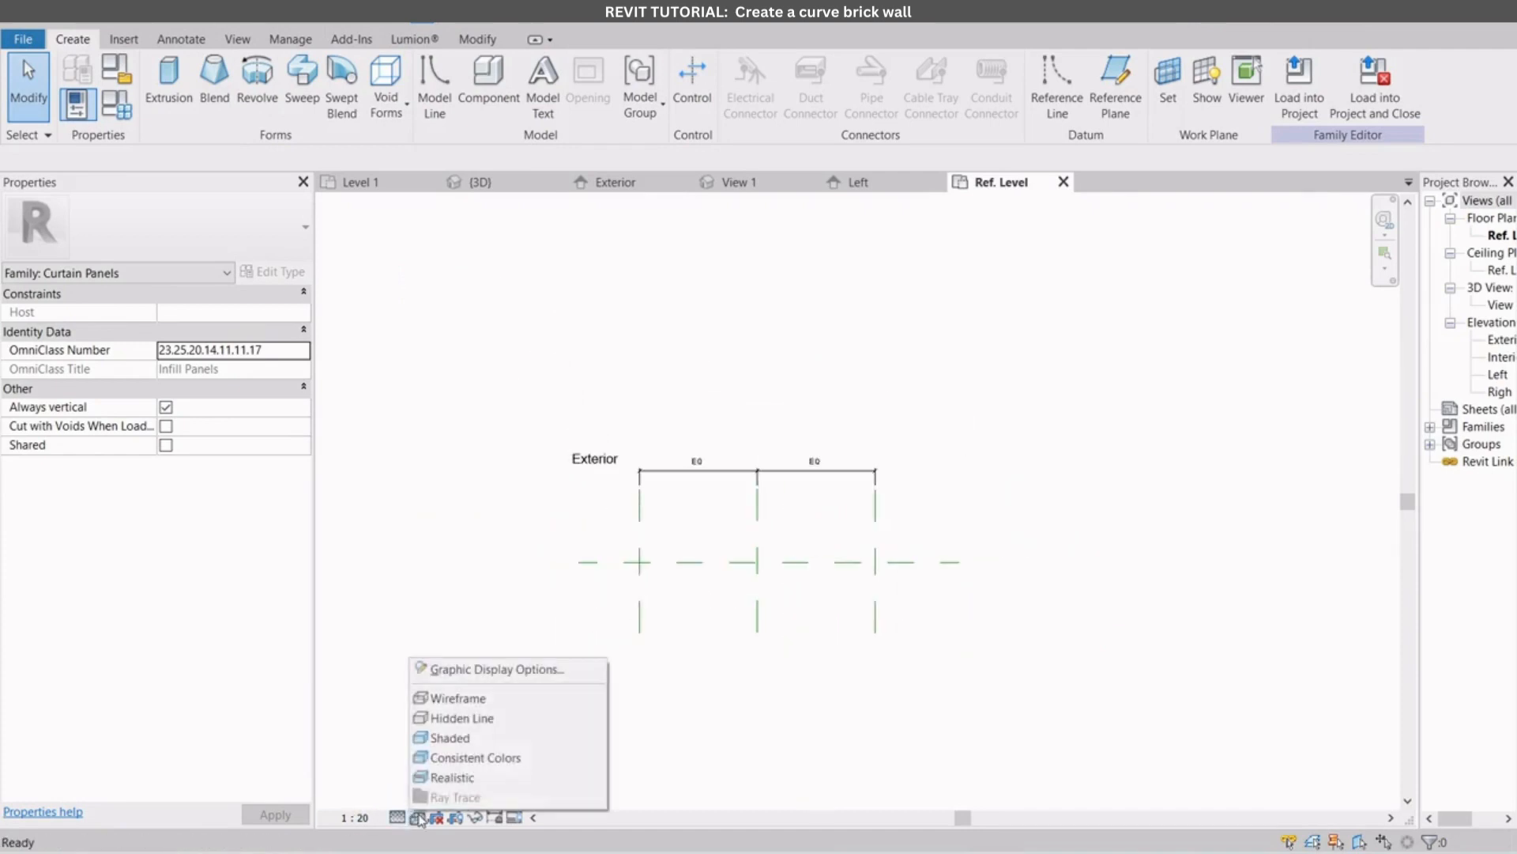
left_click(473, 759)
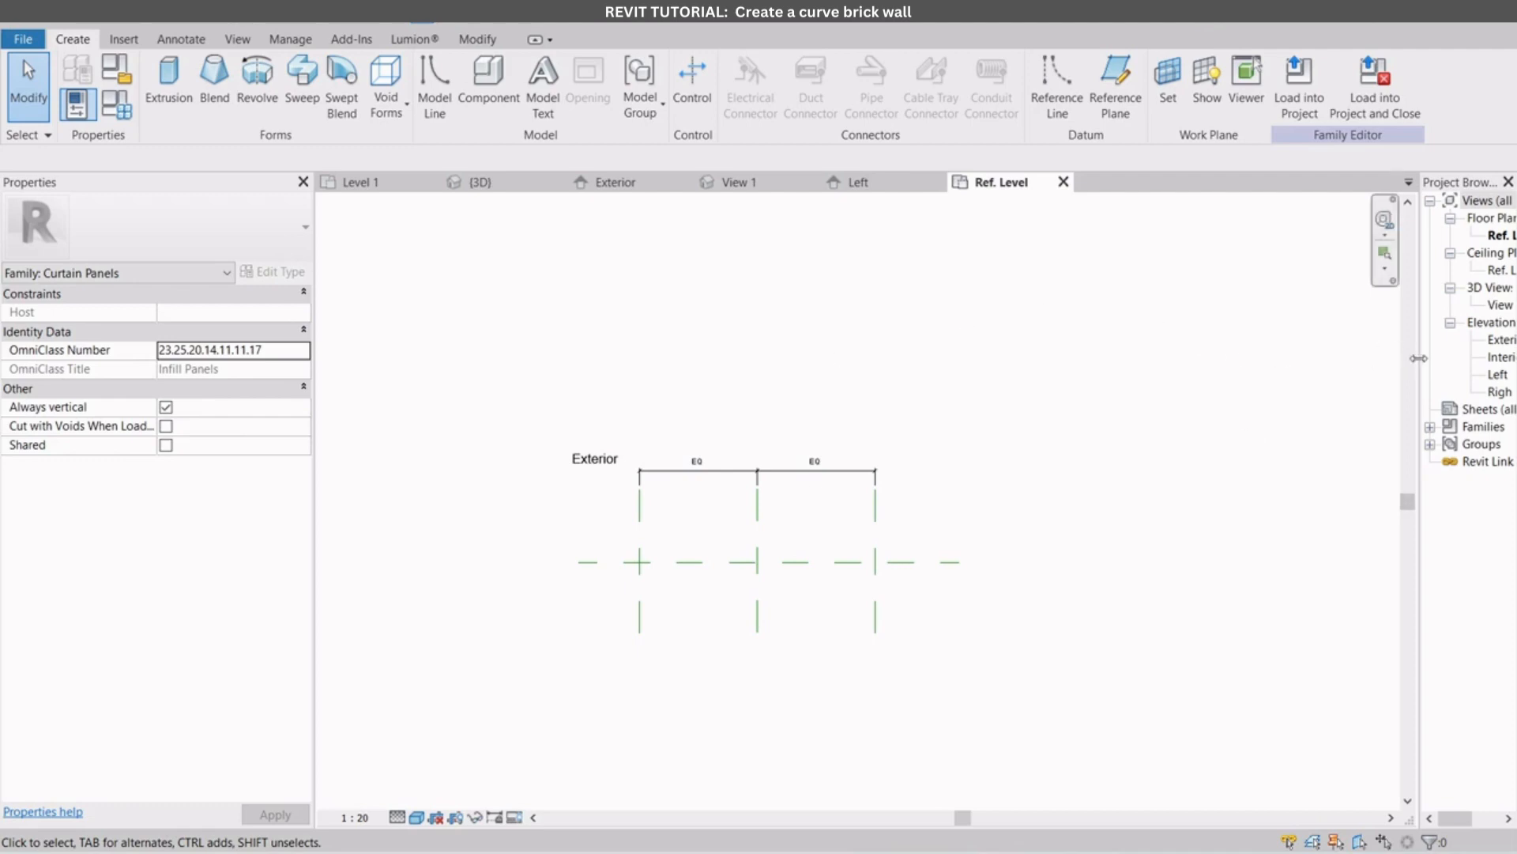
Step: In the Exterior elevation, draw a horizontal reference plane about 365 mm above the Ref. Level, spanning all three vertical planes
left_click_drag(1412, 358, 1350, 356)
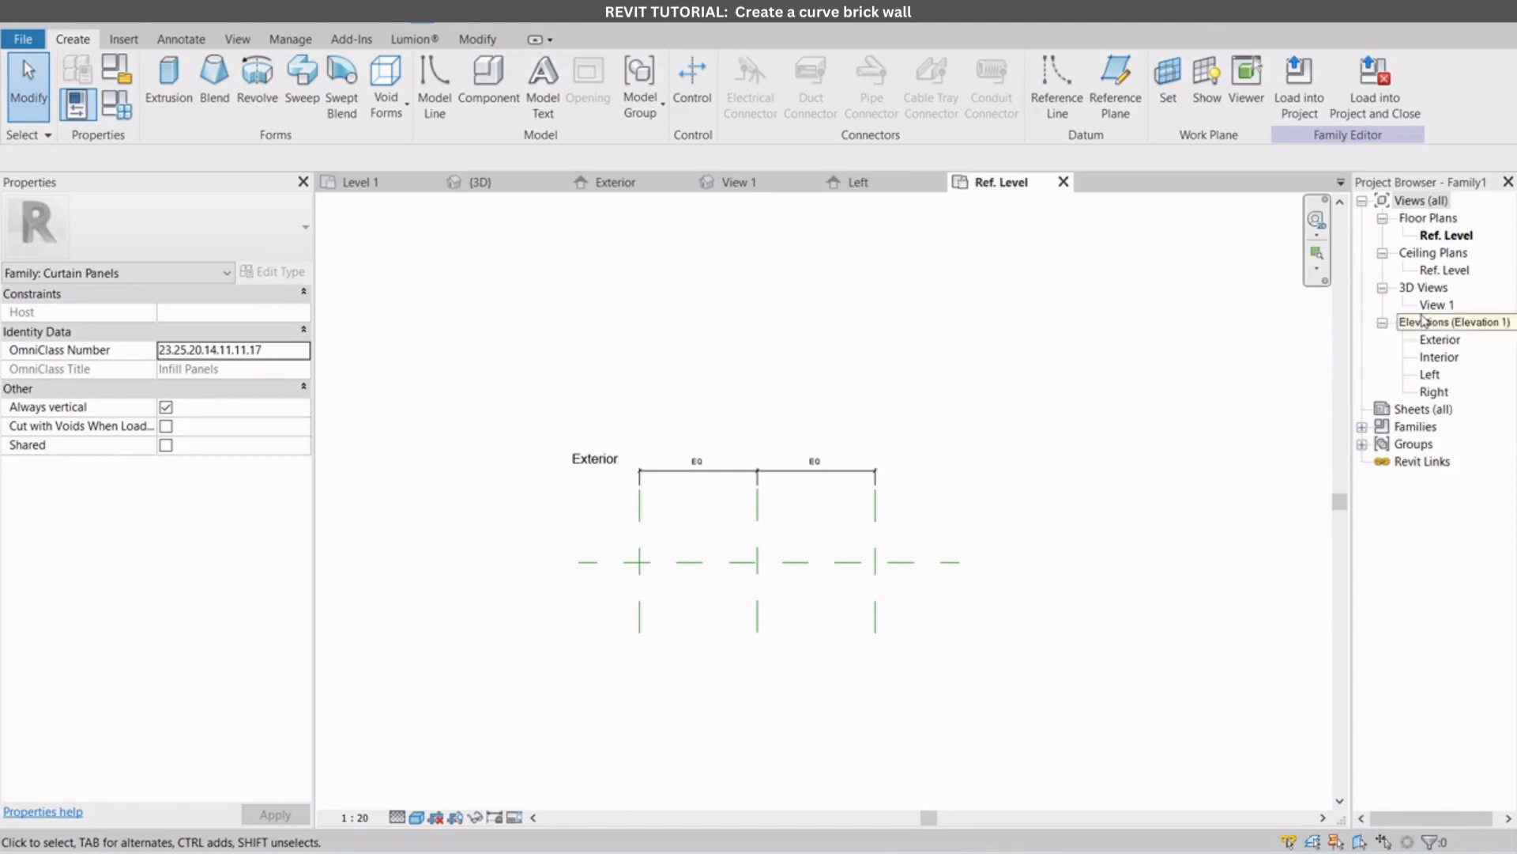
double_click(1440, 339)
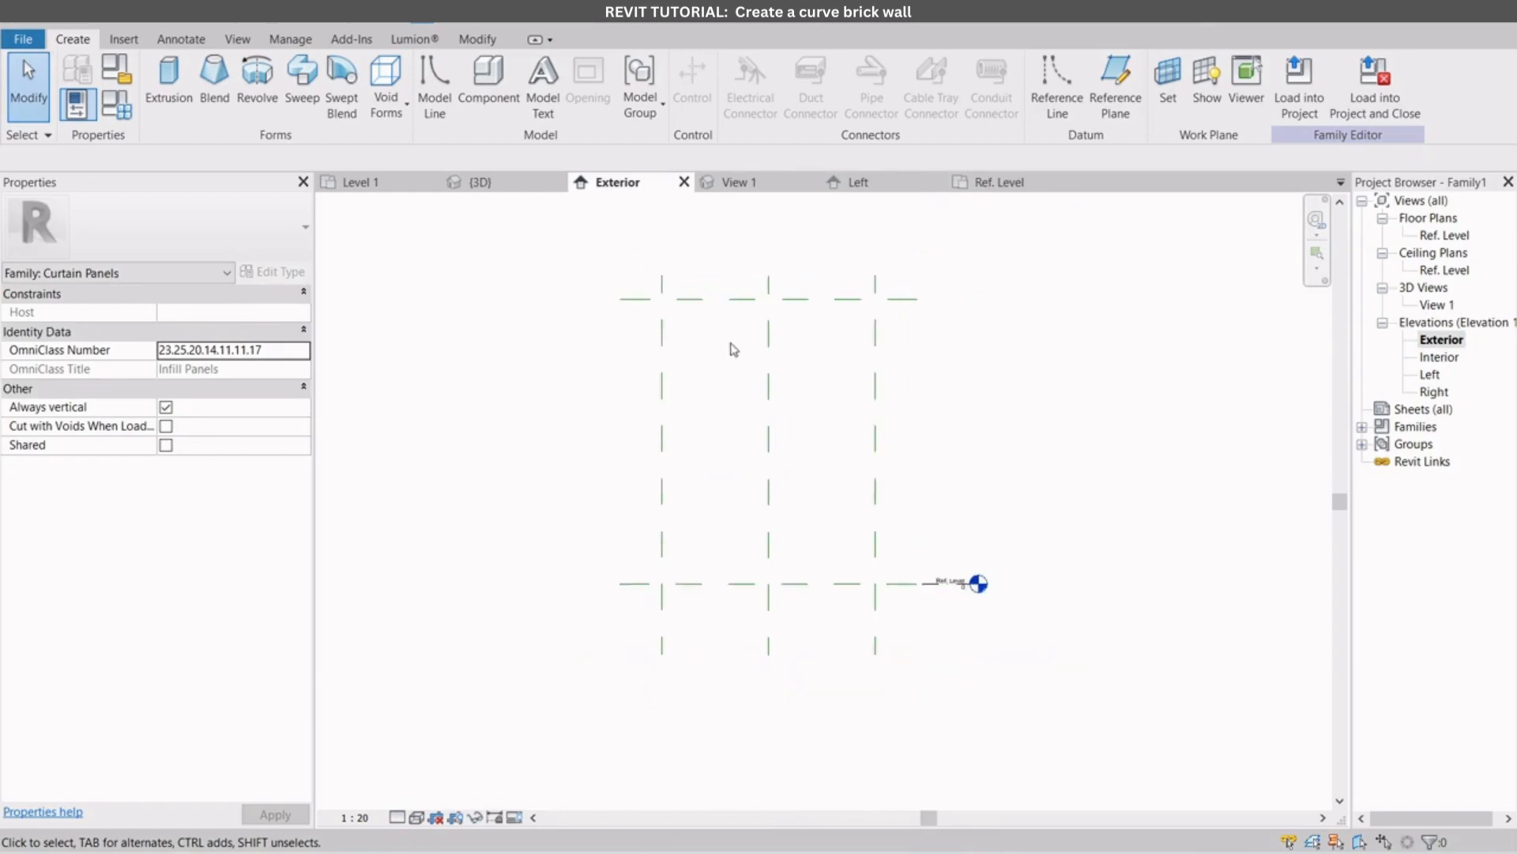
scroll(751, 603, "up", 2)
key("r")
key("p")
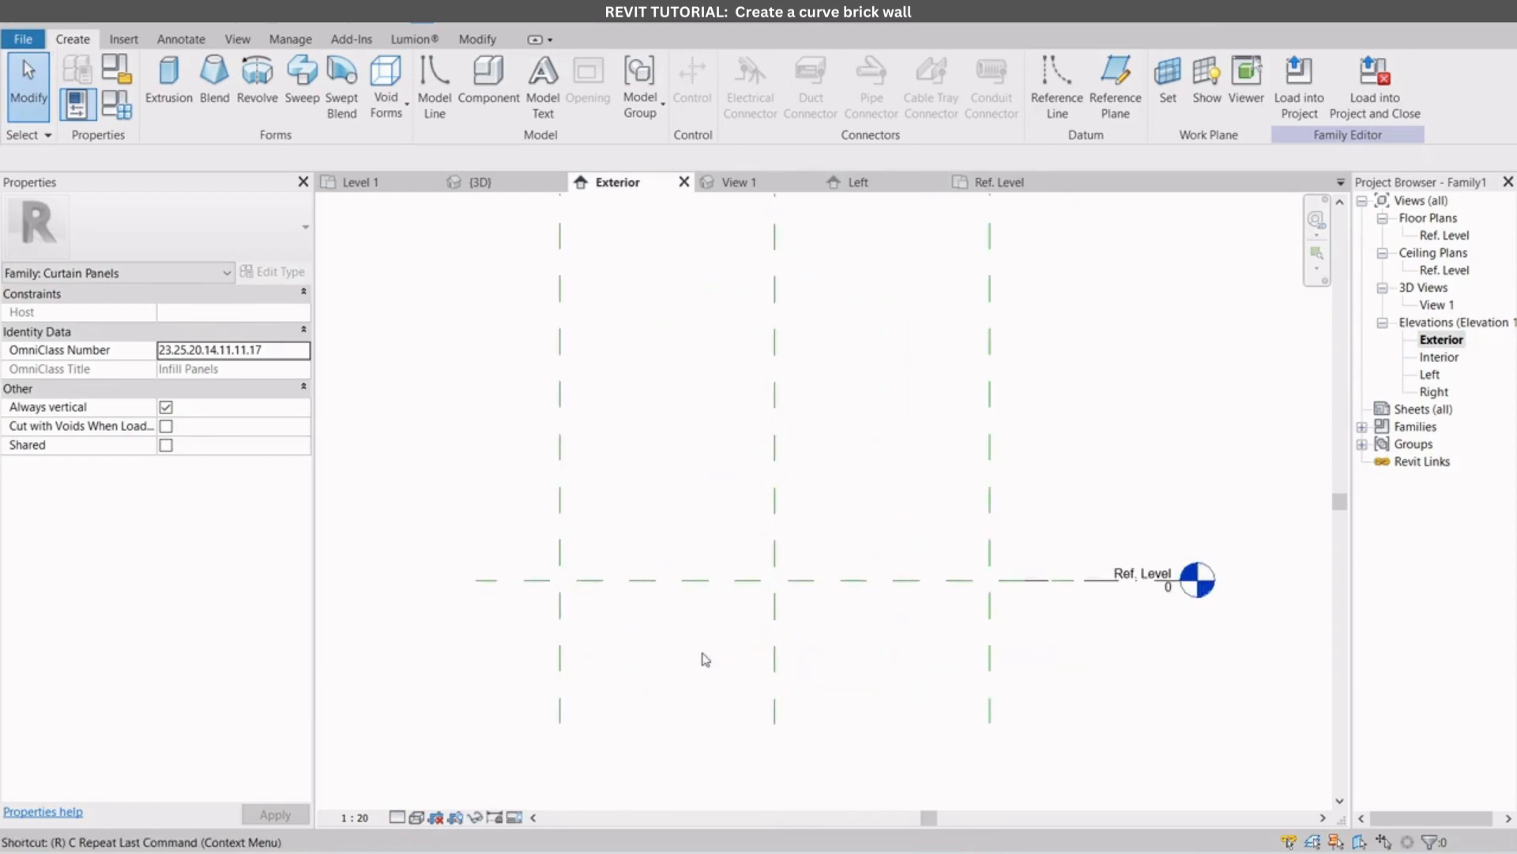
left_click(481, 529)
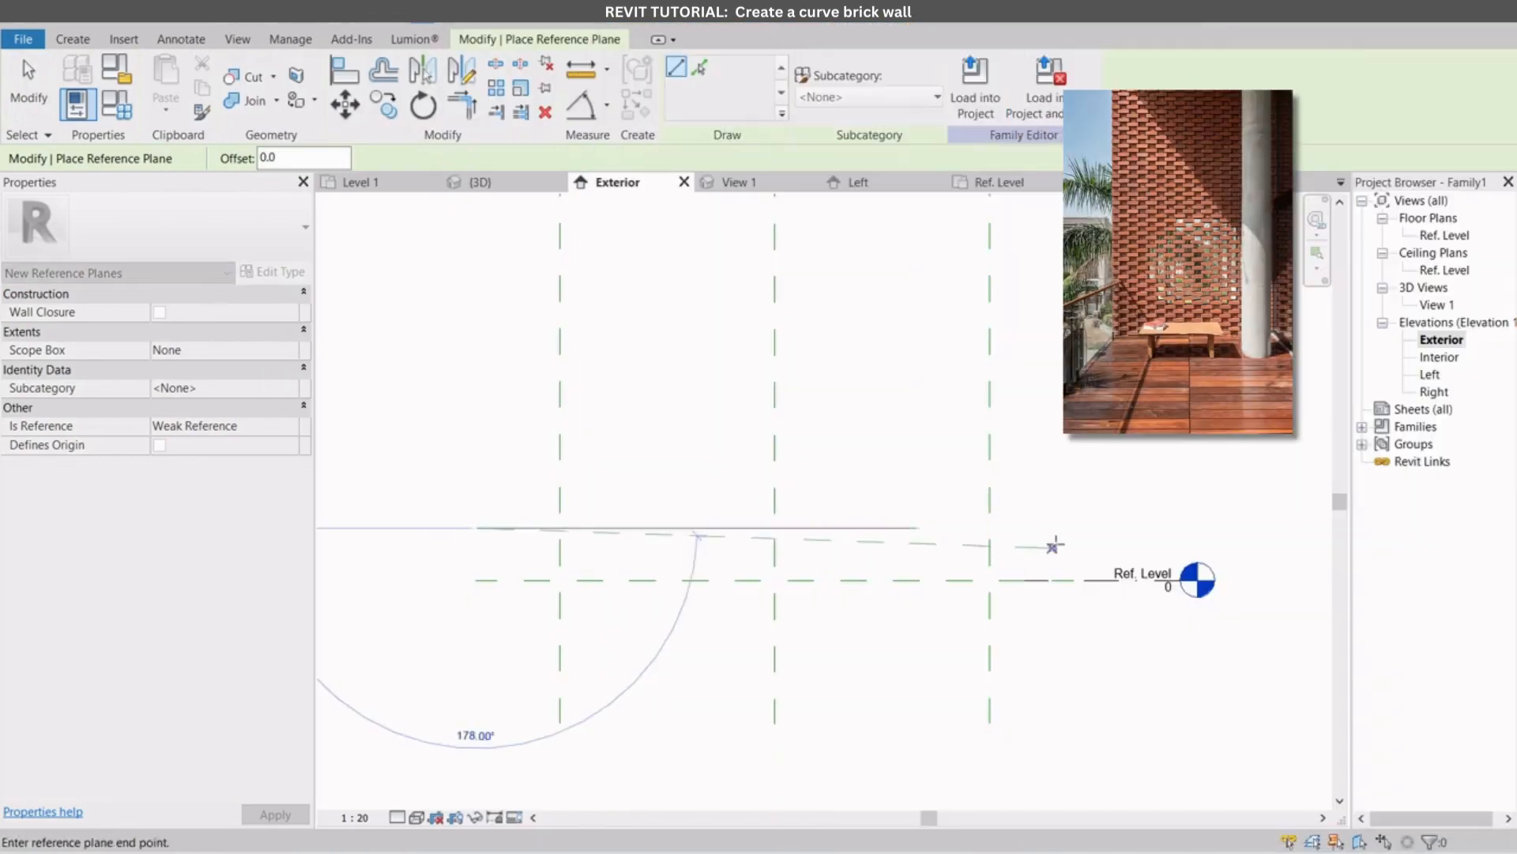
left_click(1076, 529)
scroll(929, 600, "down", 2)
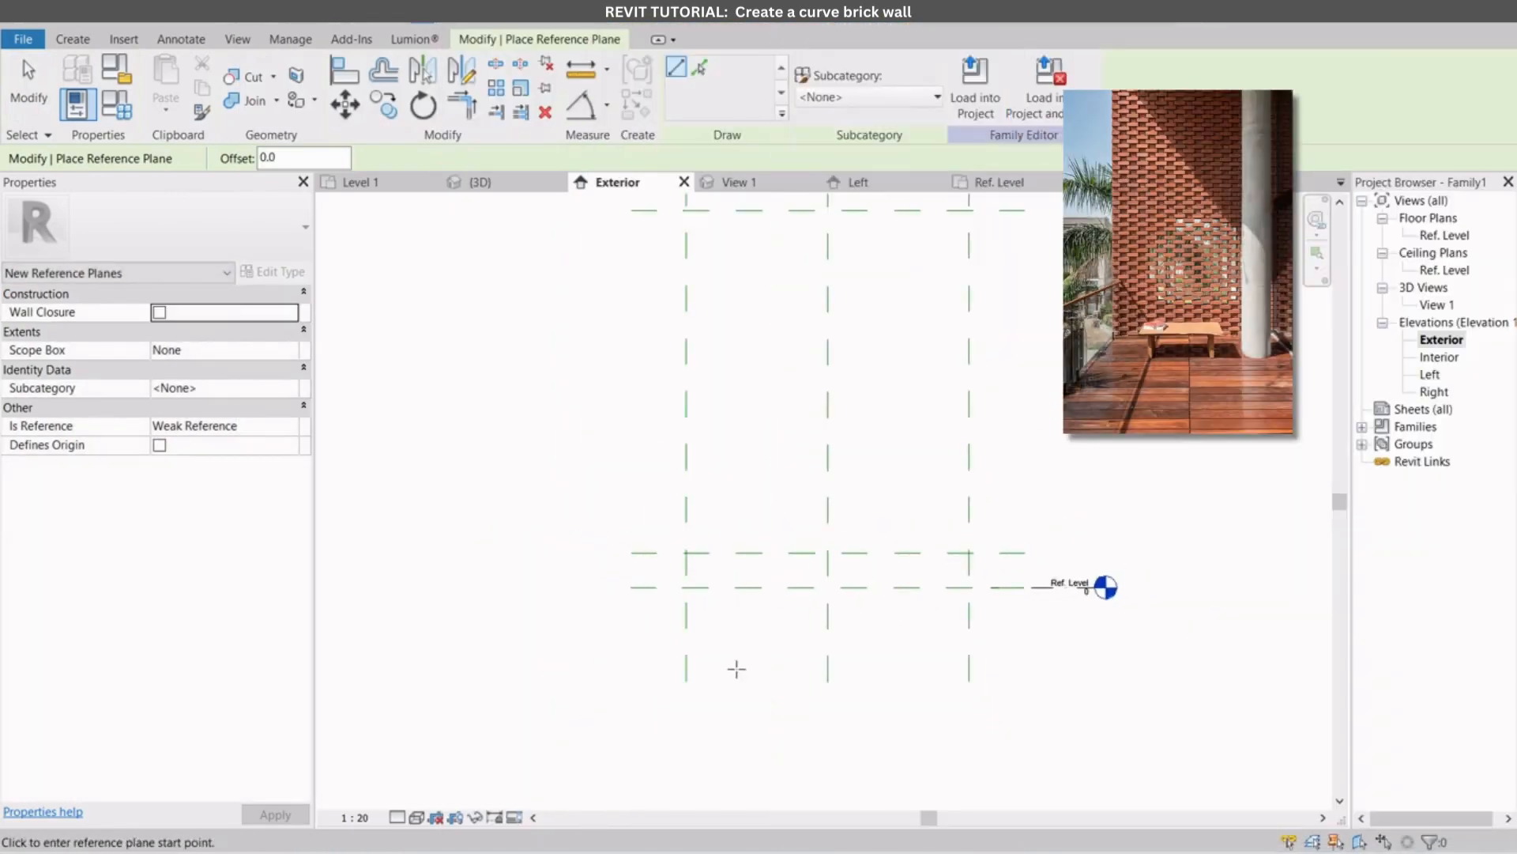
Step: Add an aligned dimension between the new horizontal reference plane and the reference plane at the Ref. Level
scroll(678, 628, "up", 2)
key("Escape")
key("d")
key("i")
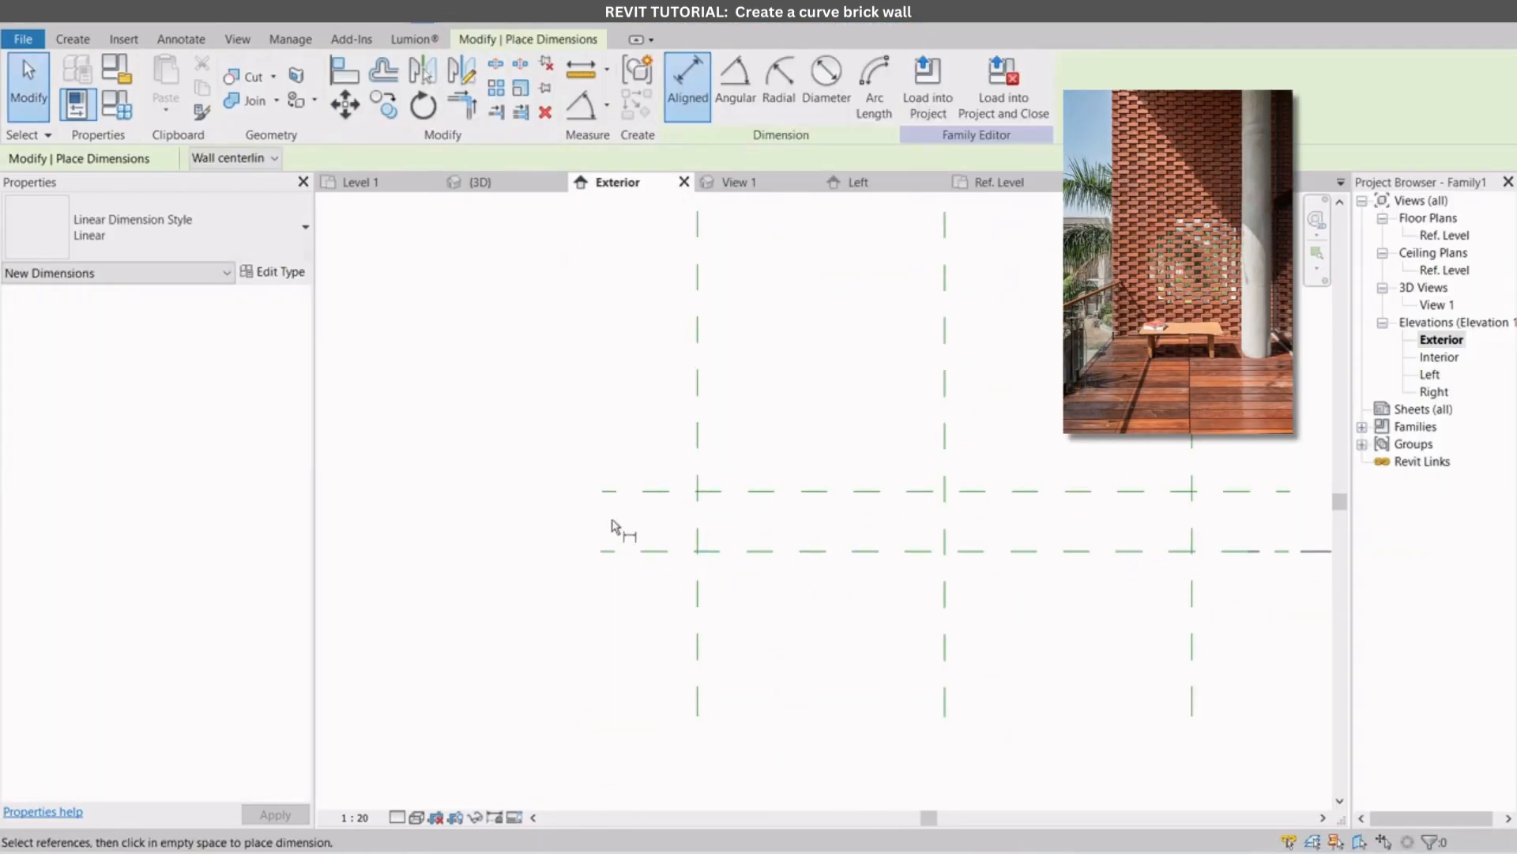
left_click(628, 491)
left_click(628, 551)
left_click(543, 521)
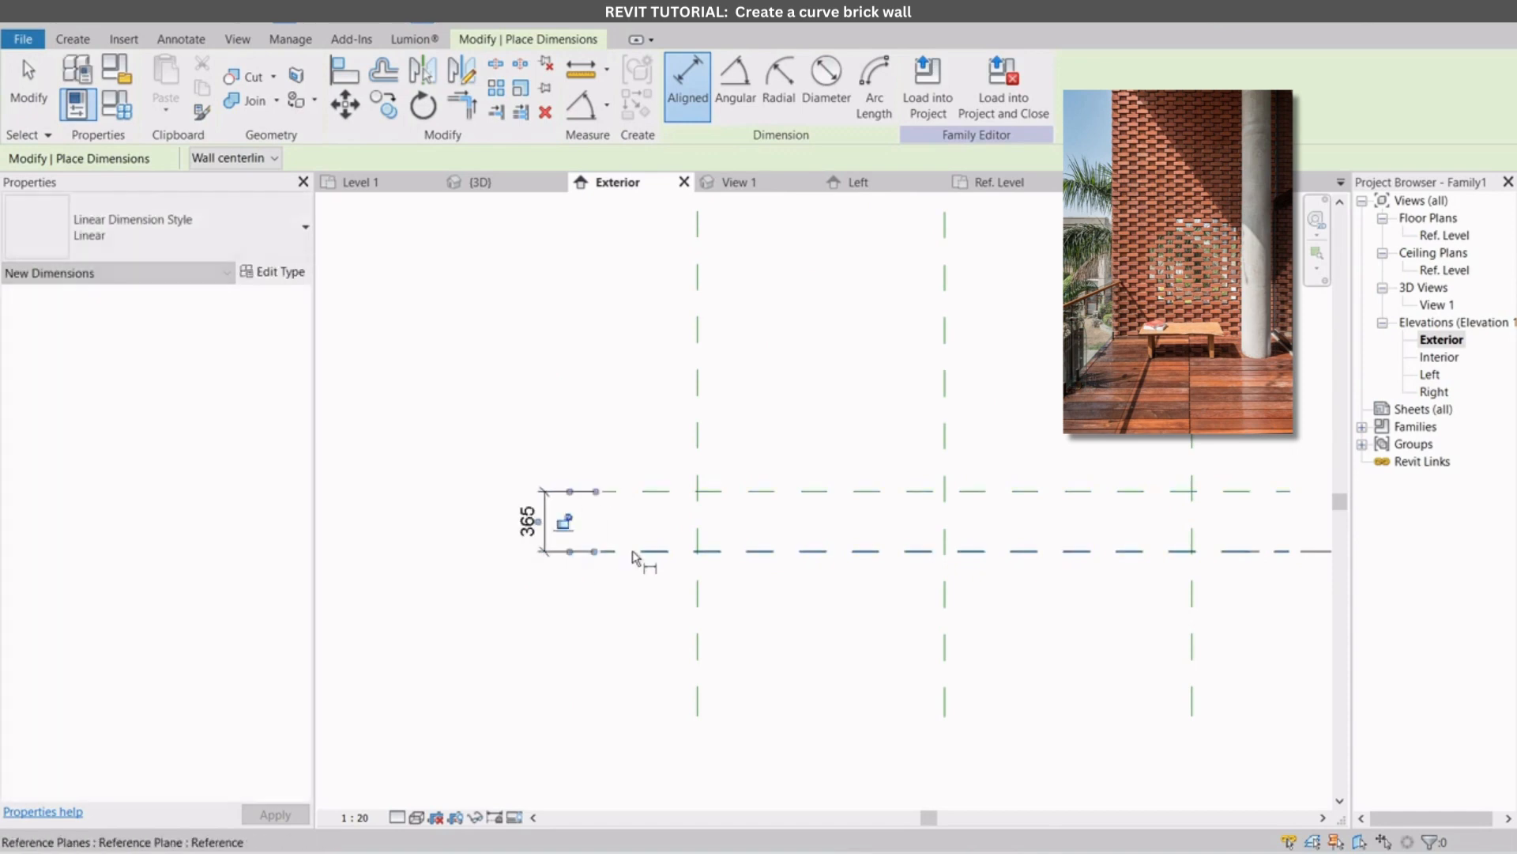
Step: Set the new horizontal reference plane's distance above the Ref. Level to 120 mm
key("Escape")
left_click(716, 492)
left_click(528, 522)
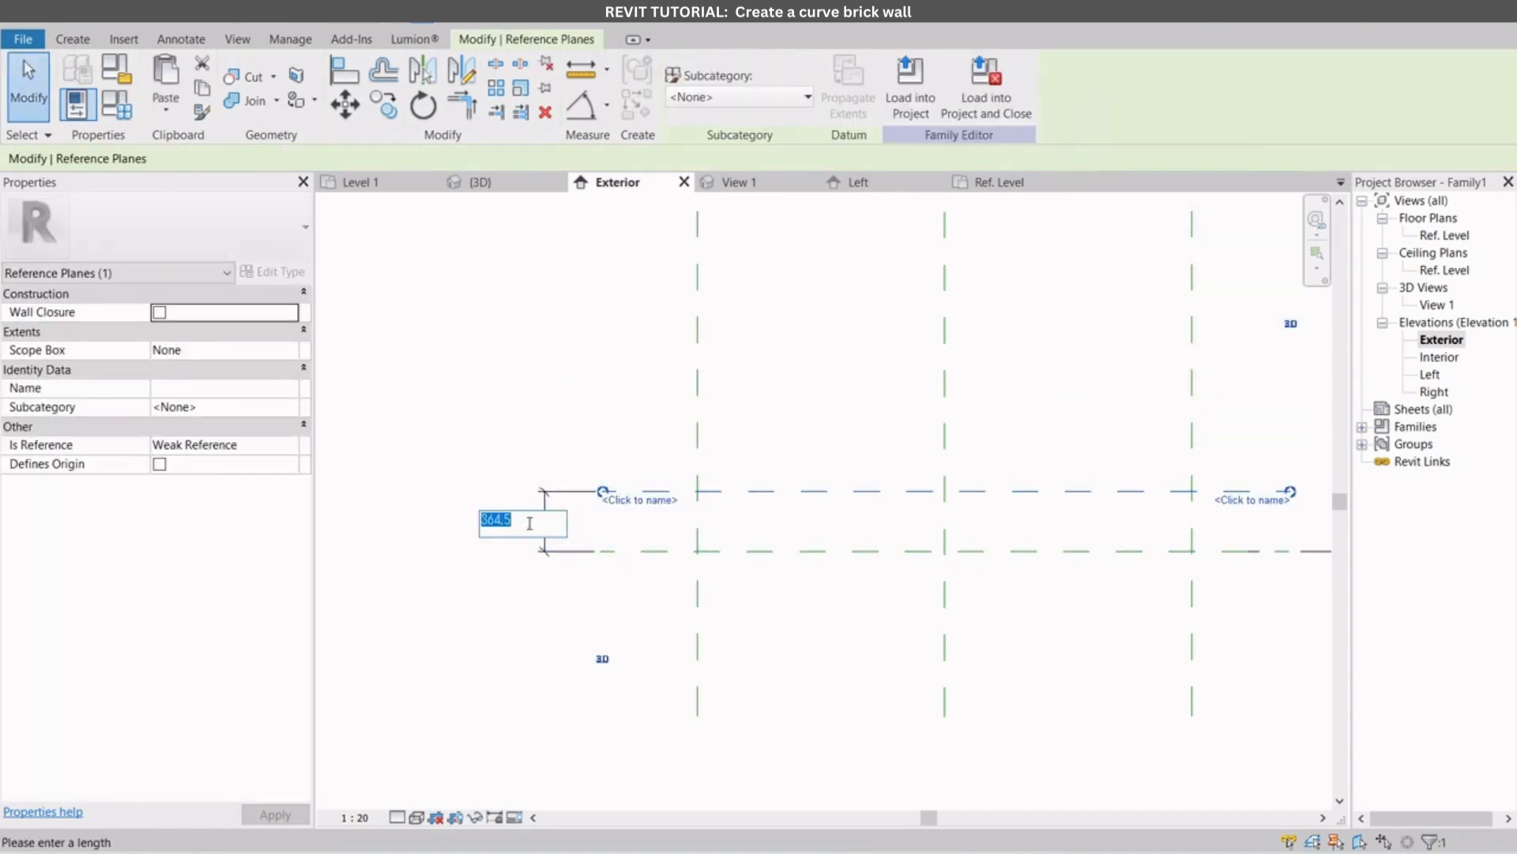
key("Return")
scroll(624, 634, "down", 3)
scroll(932, 640, "up", 2)
left_click(931, 642)
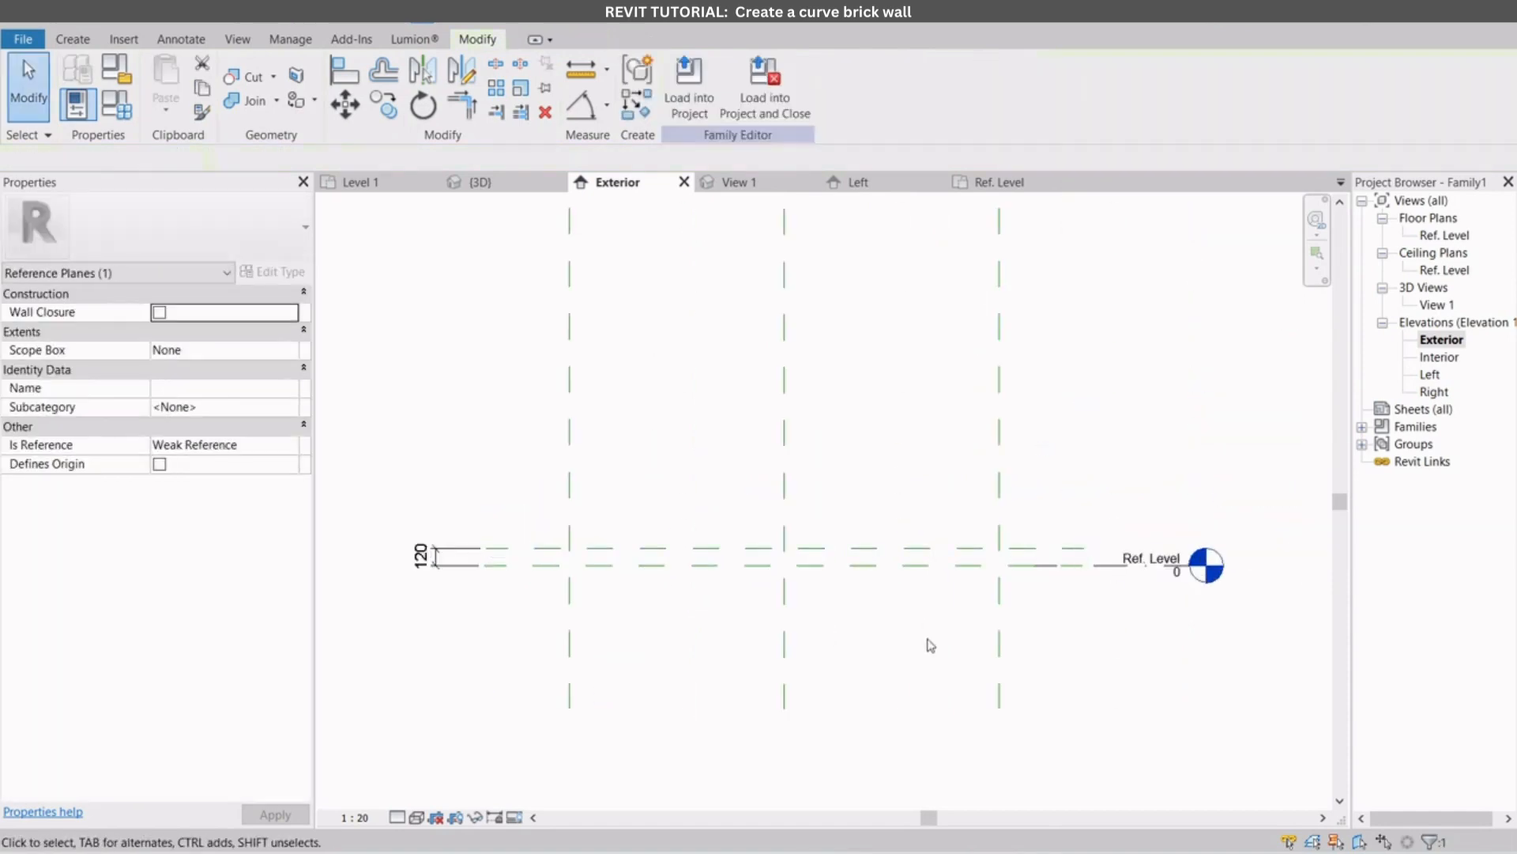
Step: Add an aligned dimension between the two outer vertical reference planes, Right and Left
scroll(792, 639, "down", 1)
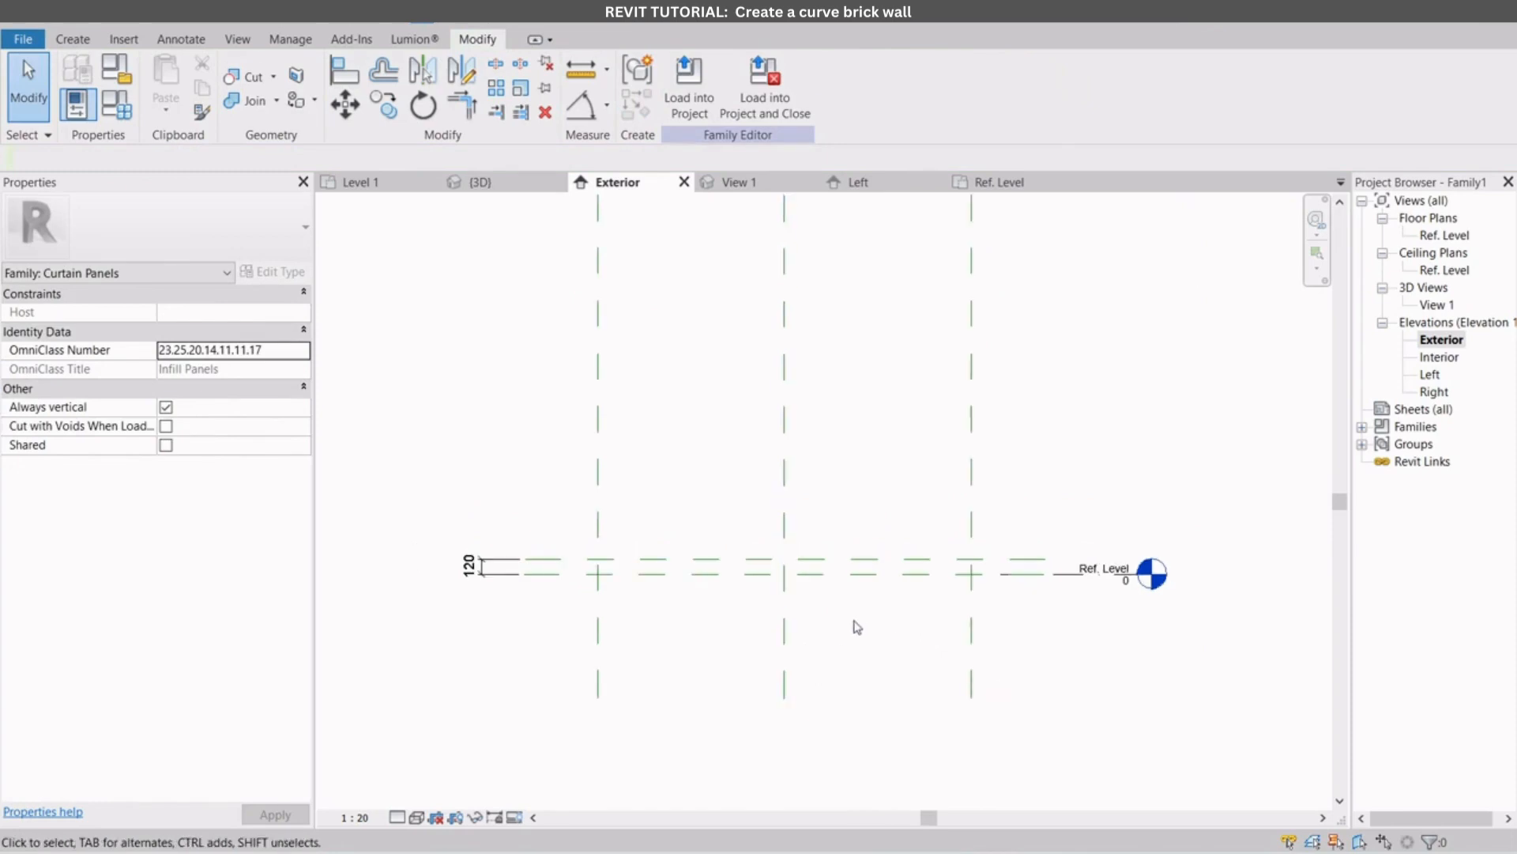
key("d")
key("i")
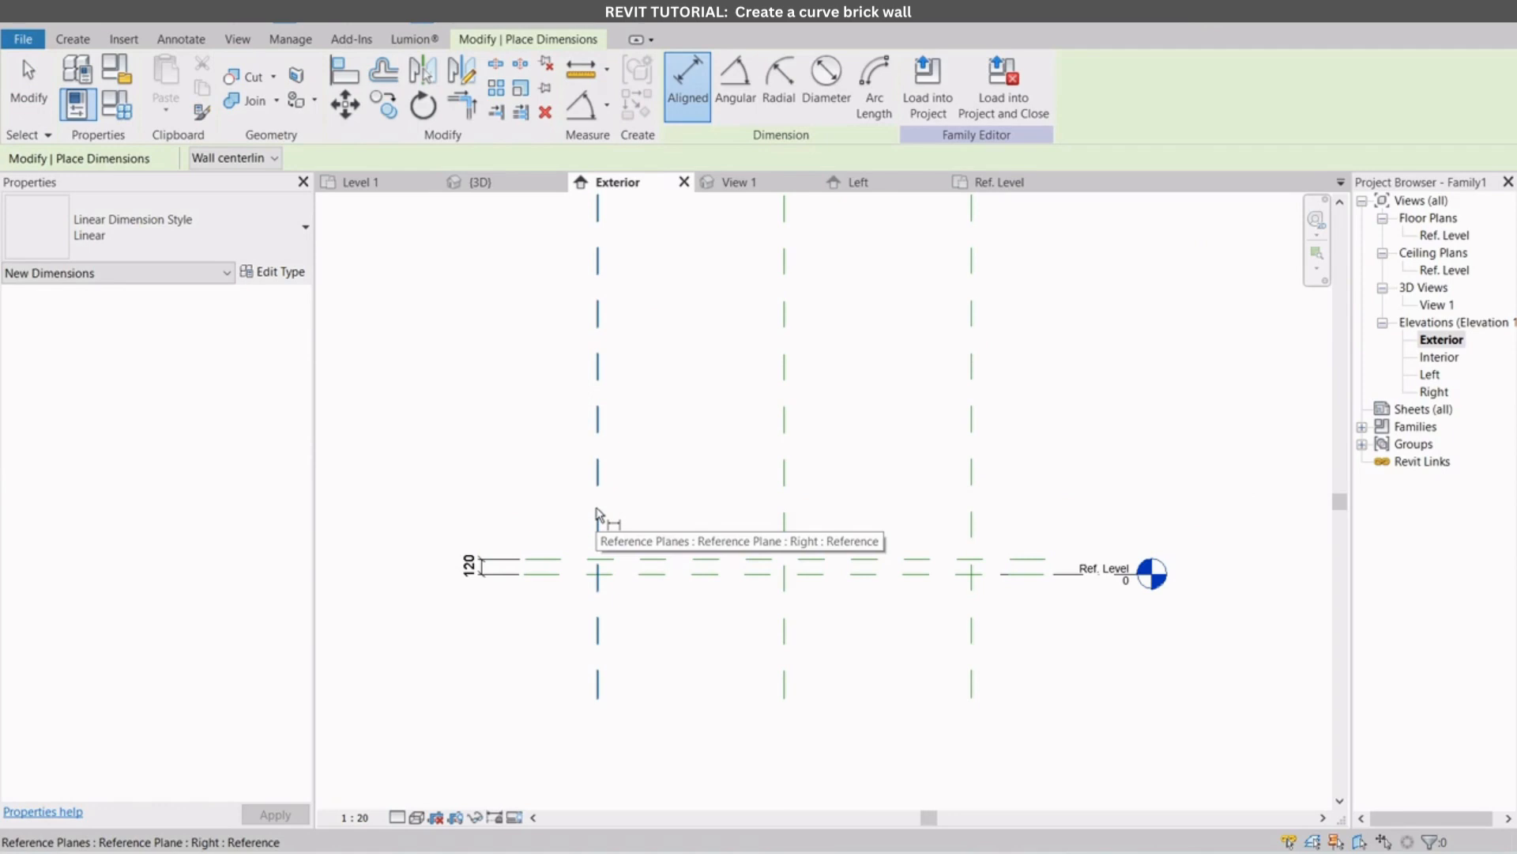
left_click(598, 514)
left_click(974, 528)
left_click(1012, 473)
key("Escape")
key("Escape")
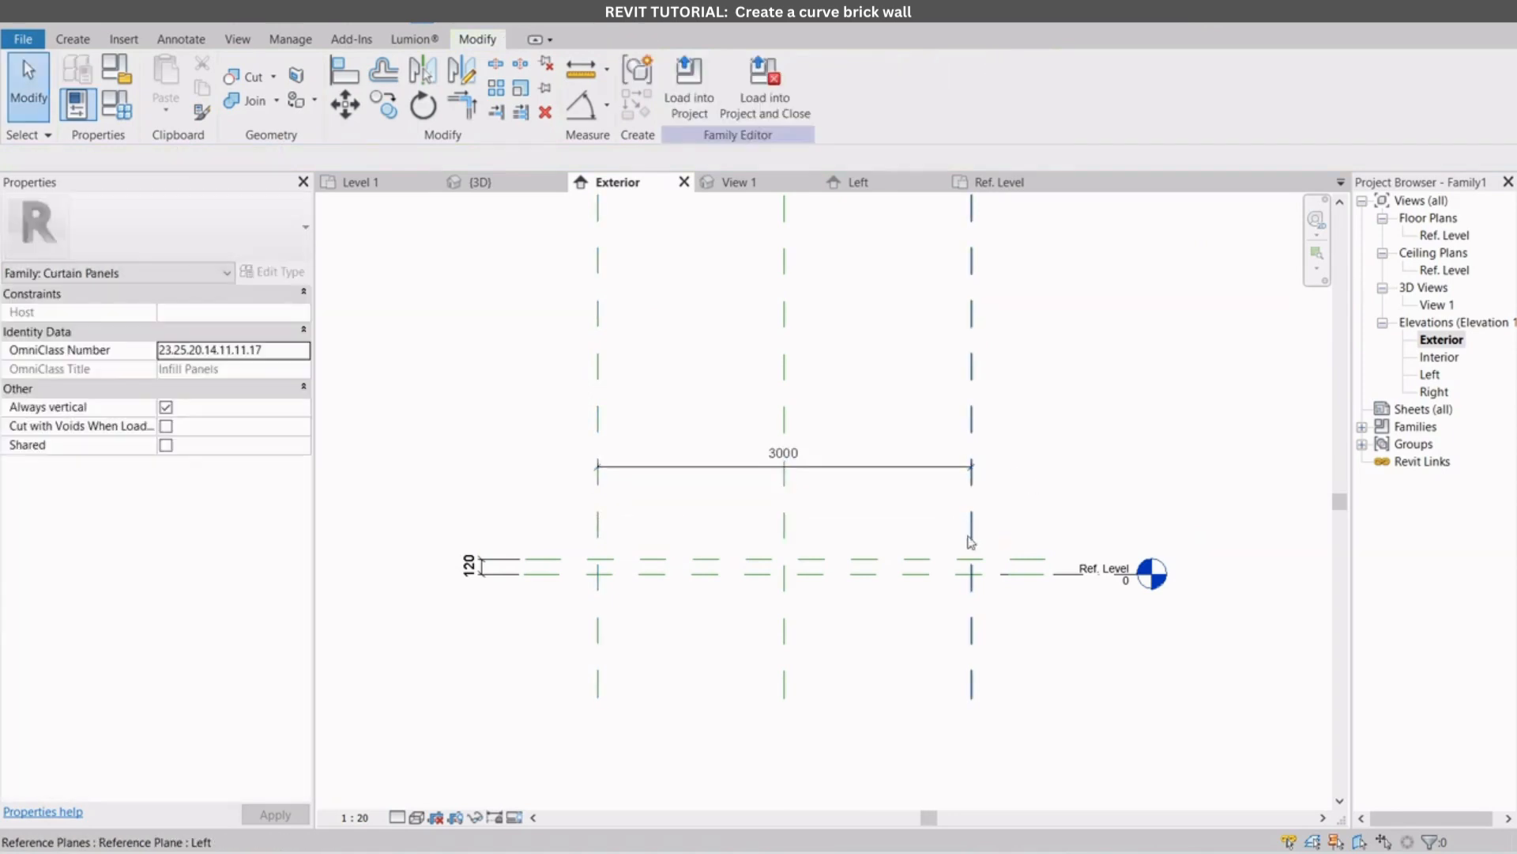
Step: Set the Left reference plane's distance from the center plane to 200 mm, giving a 400 mm overall width
left_click(908, 467)
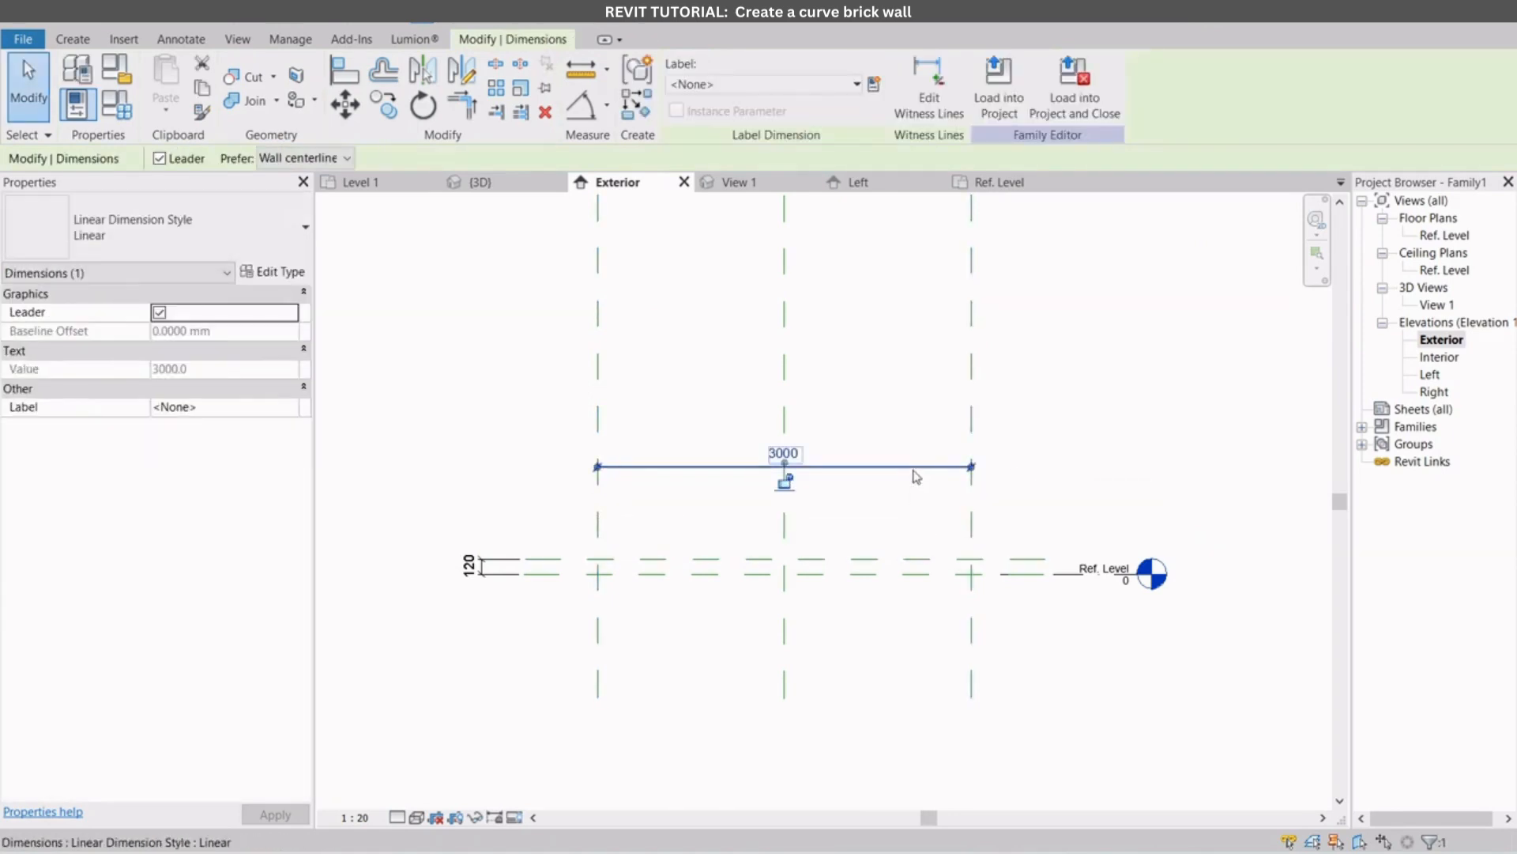
left_click(979, 523)
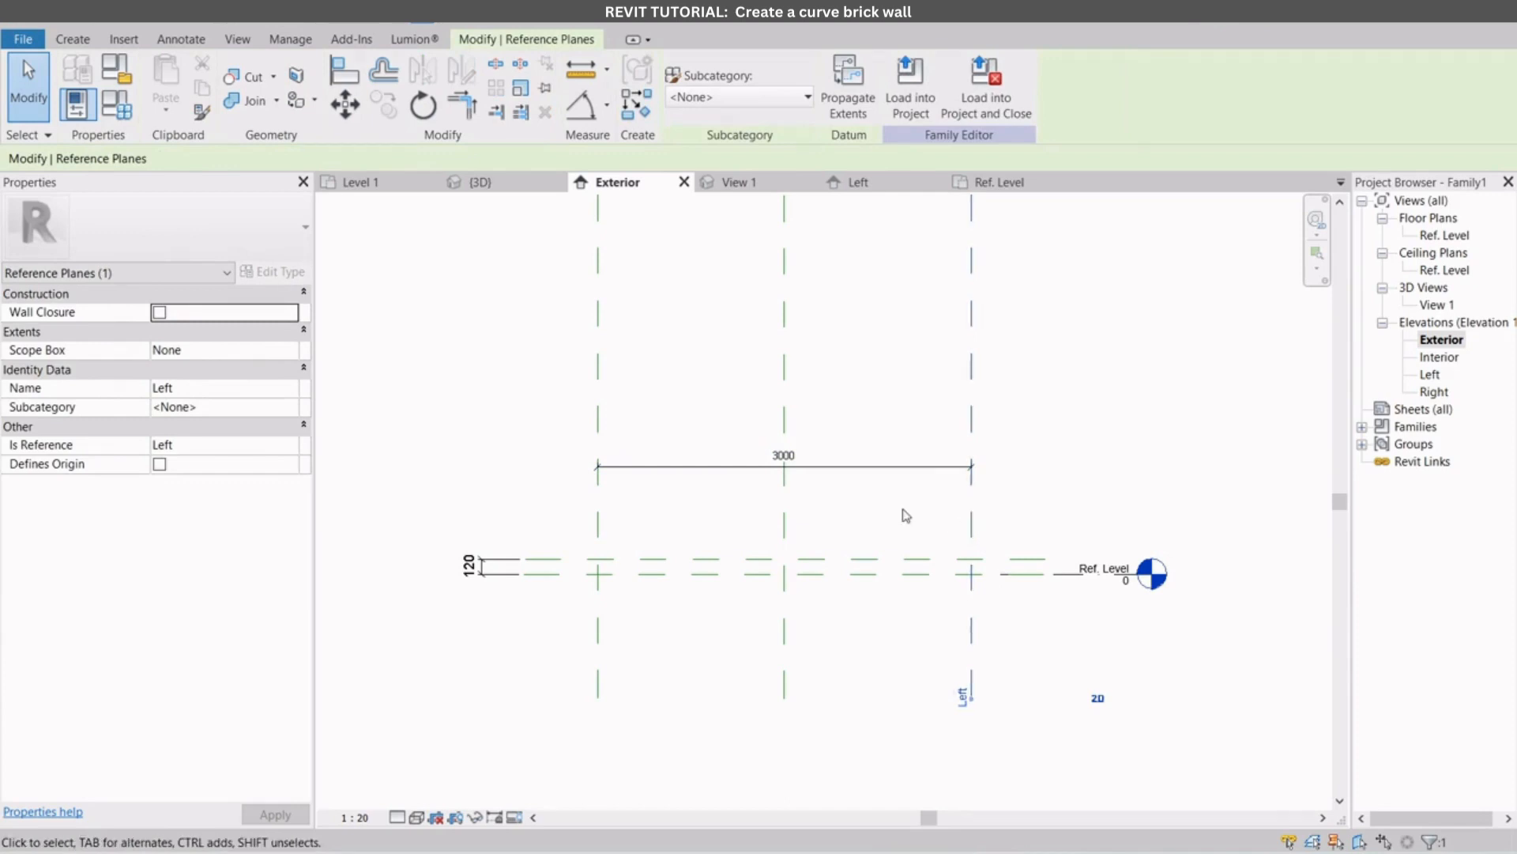
left_click(914, 523)
left_click(973, 517)
scroll(844, 563, "down", 5)
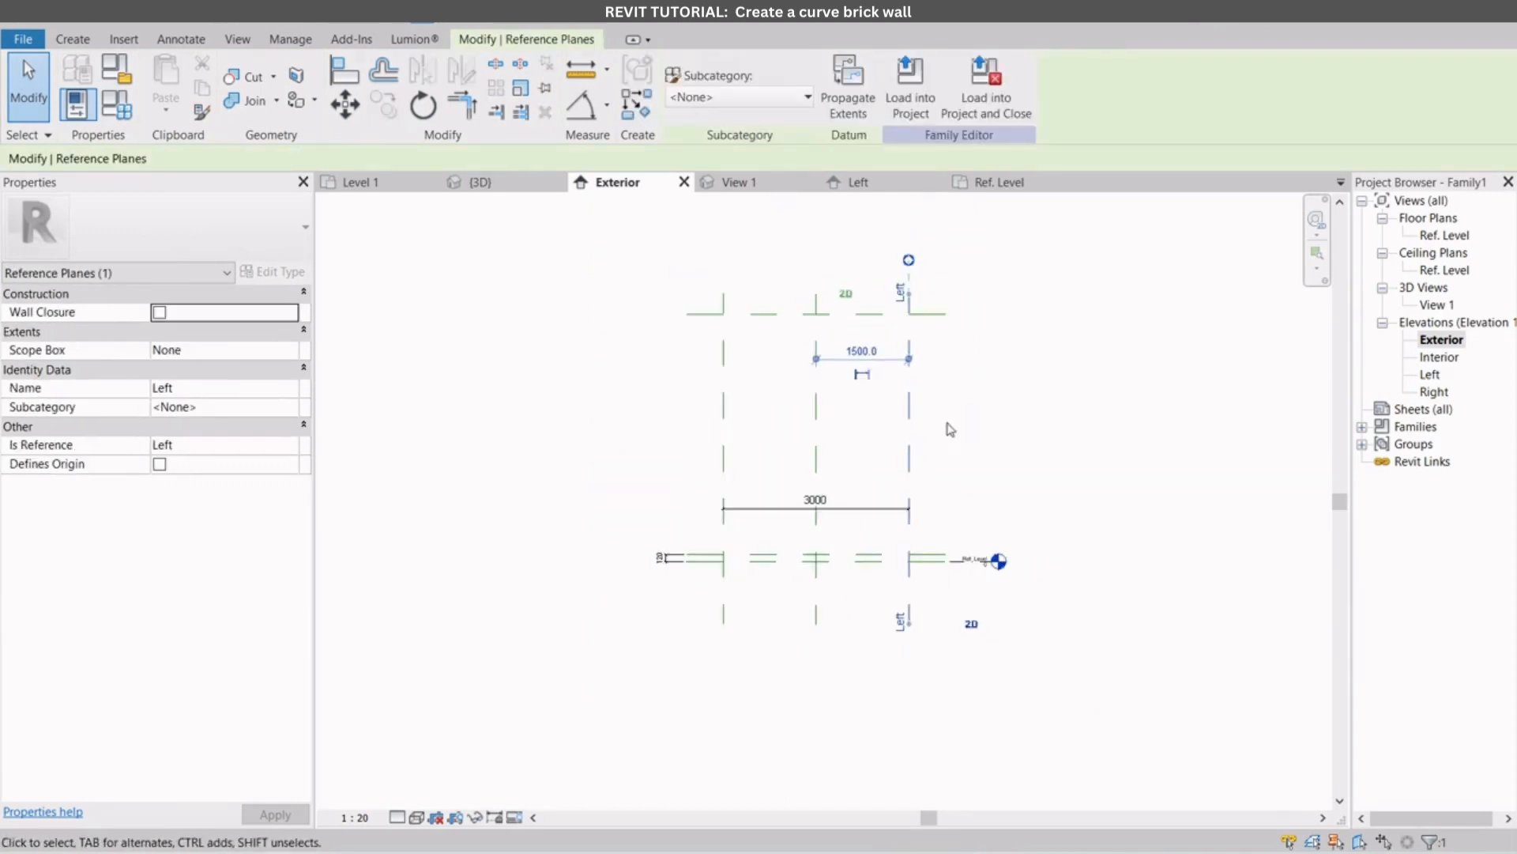
scroll(952, 418, "up", 2)
left_click(837, 341)
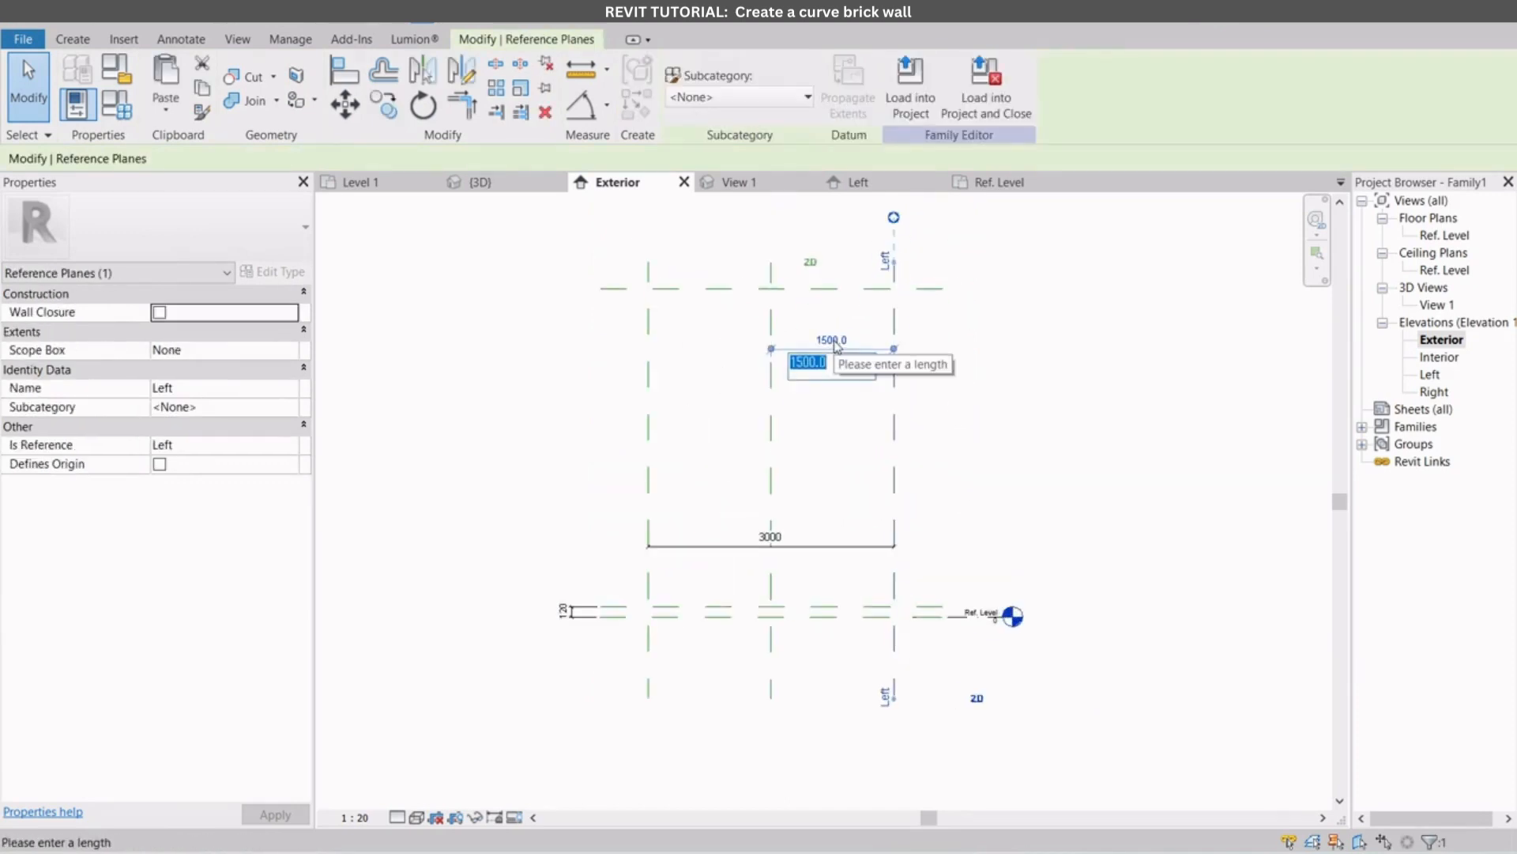
type("200")
key("Return")
left_click(868, 522)
scroll(699, 702, "up", 3)
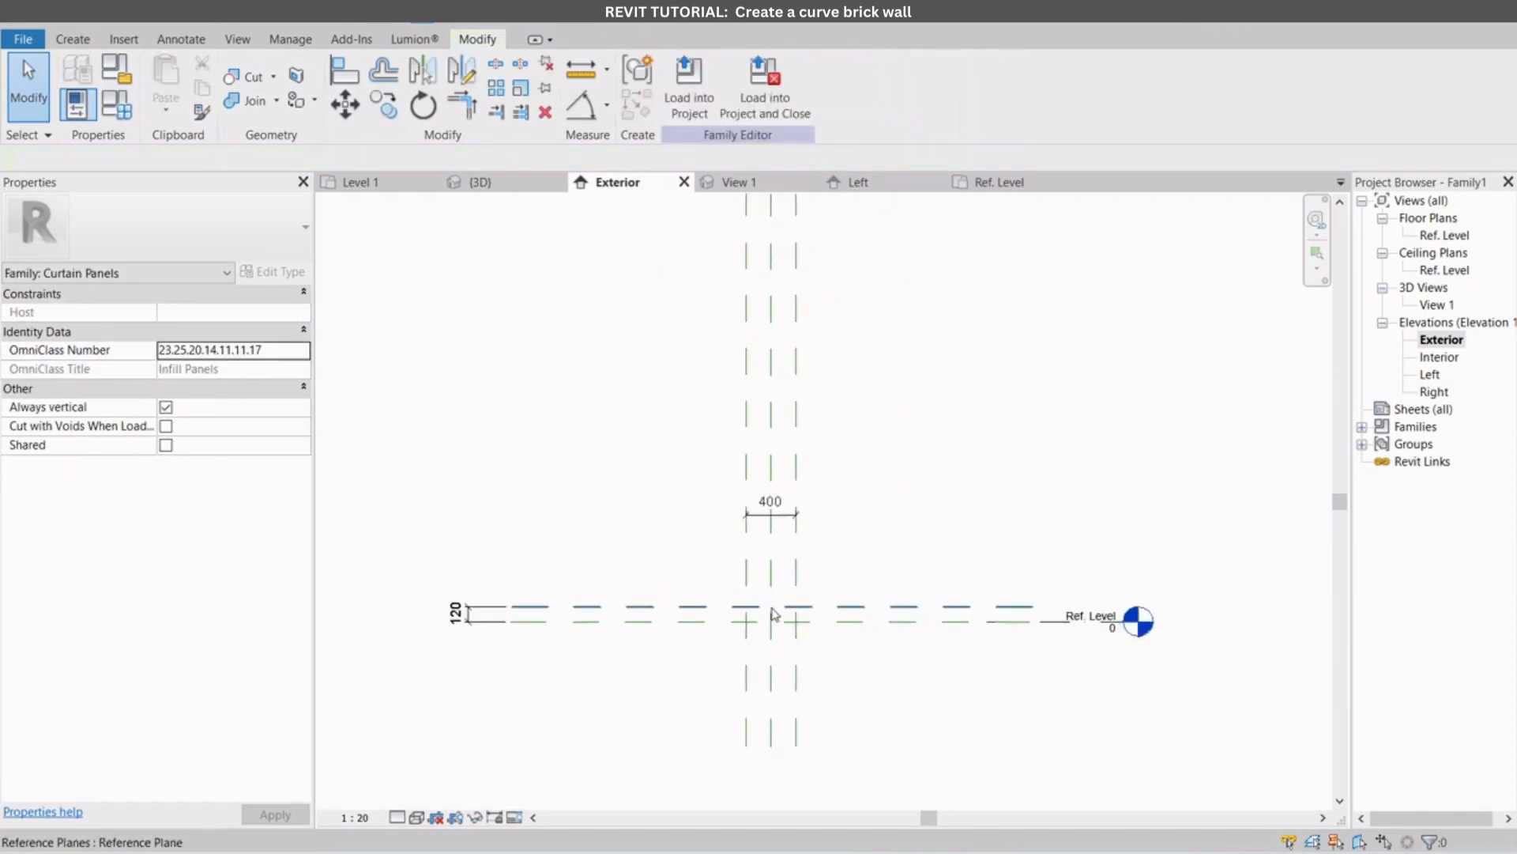
Step: Move the 120 mm height dimension inward along the horizontal planes, closer to the vertical reference planes
scroll(746, 657, "down", 5)
scroll(746, 648, "up", 4)
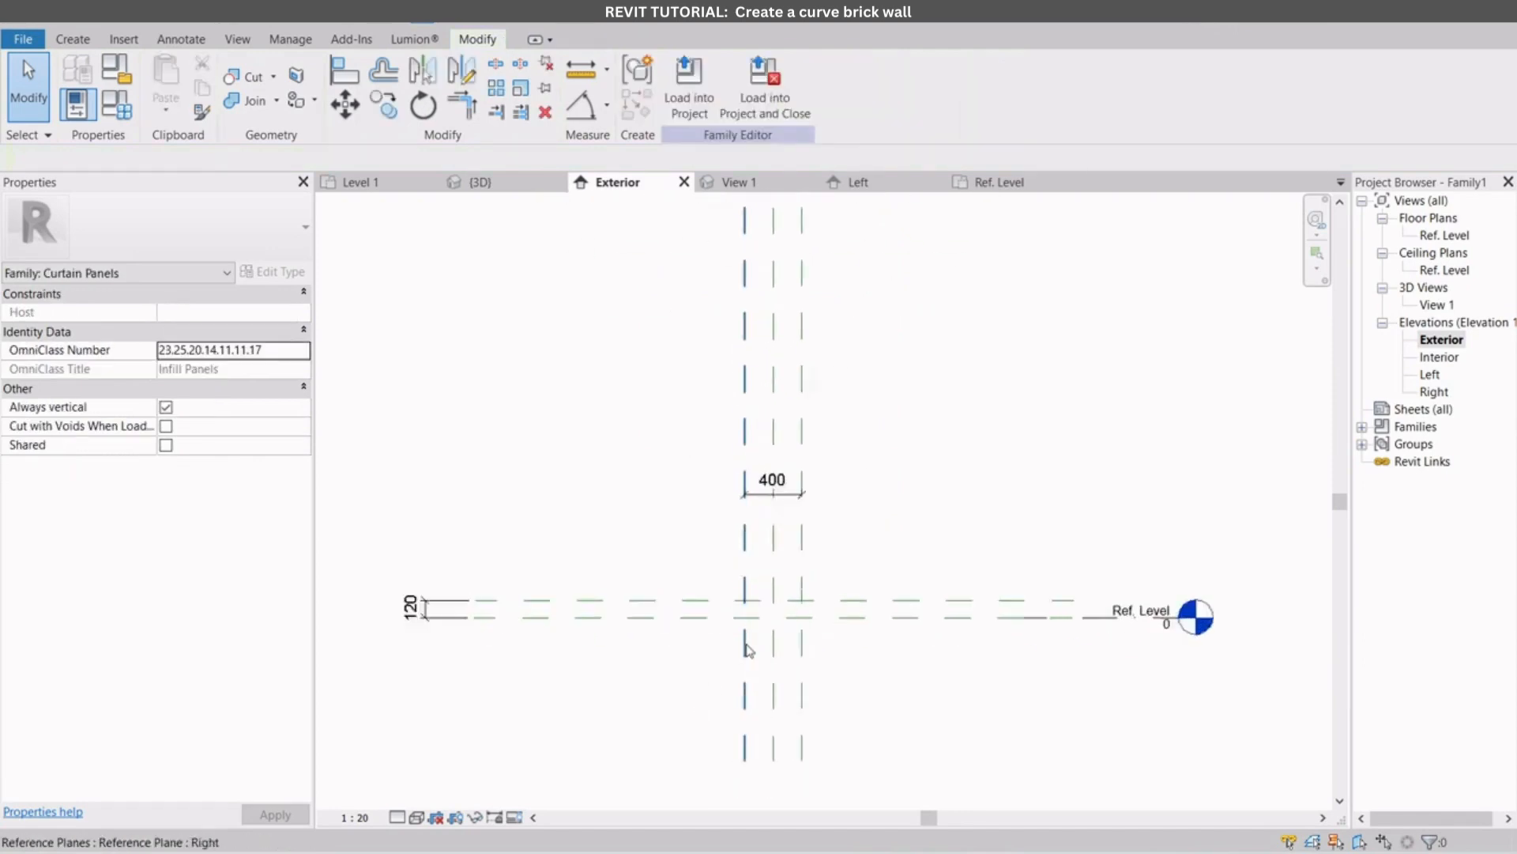
middle_click_drag(746, 645, 811, 582)
scroll(733, 572, "up", 1)
scroll(743, 587, "up", 1)
scroll(746, 592, "down", 1)
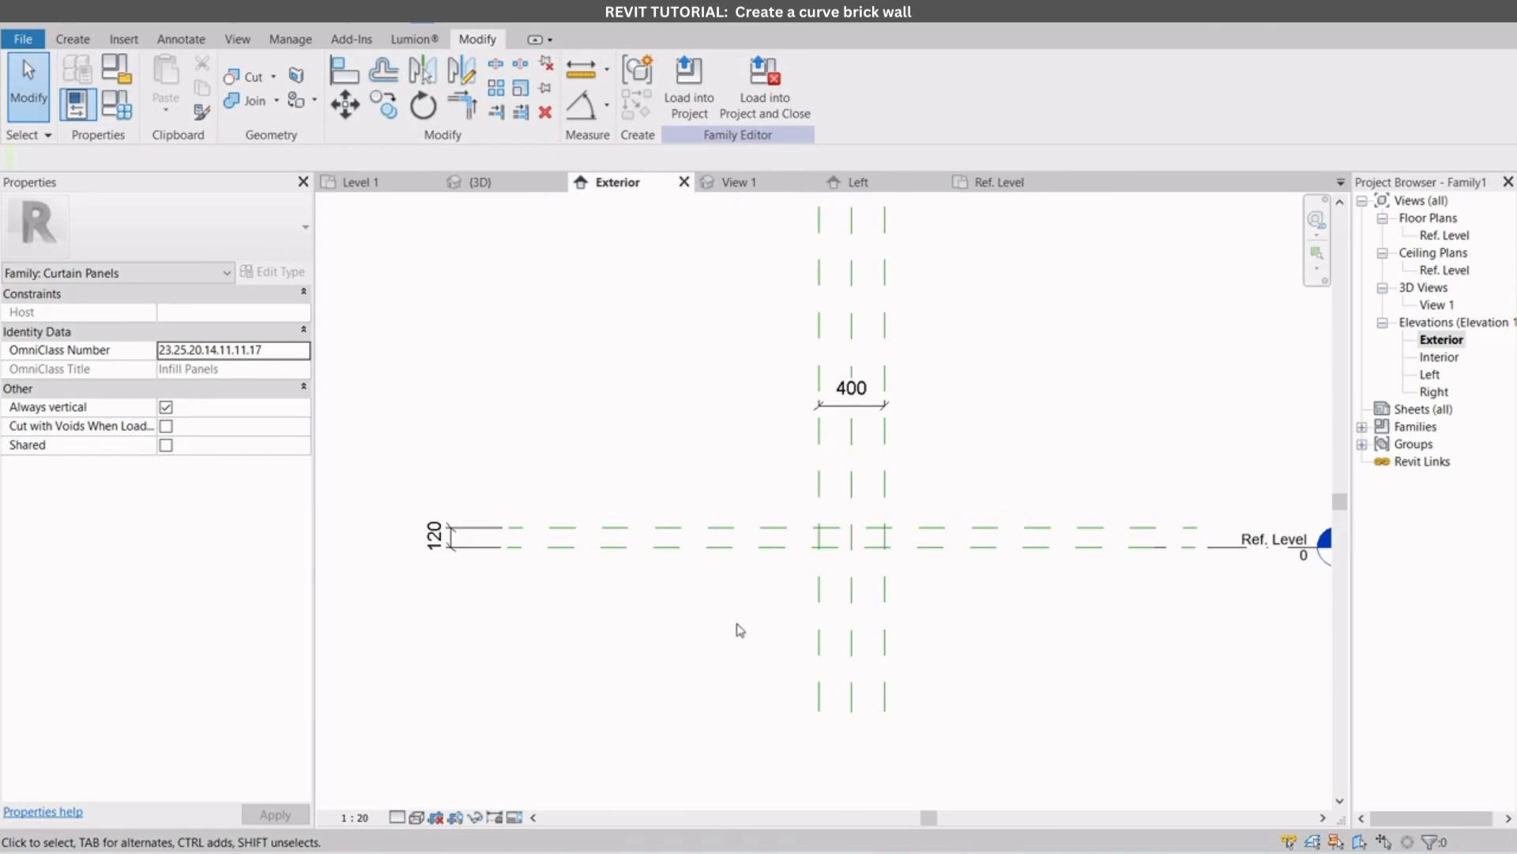
left_click_drag(466, 530, 520, 534)
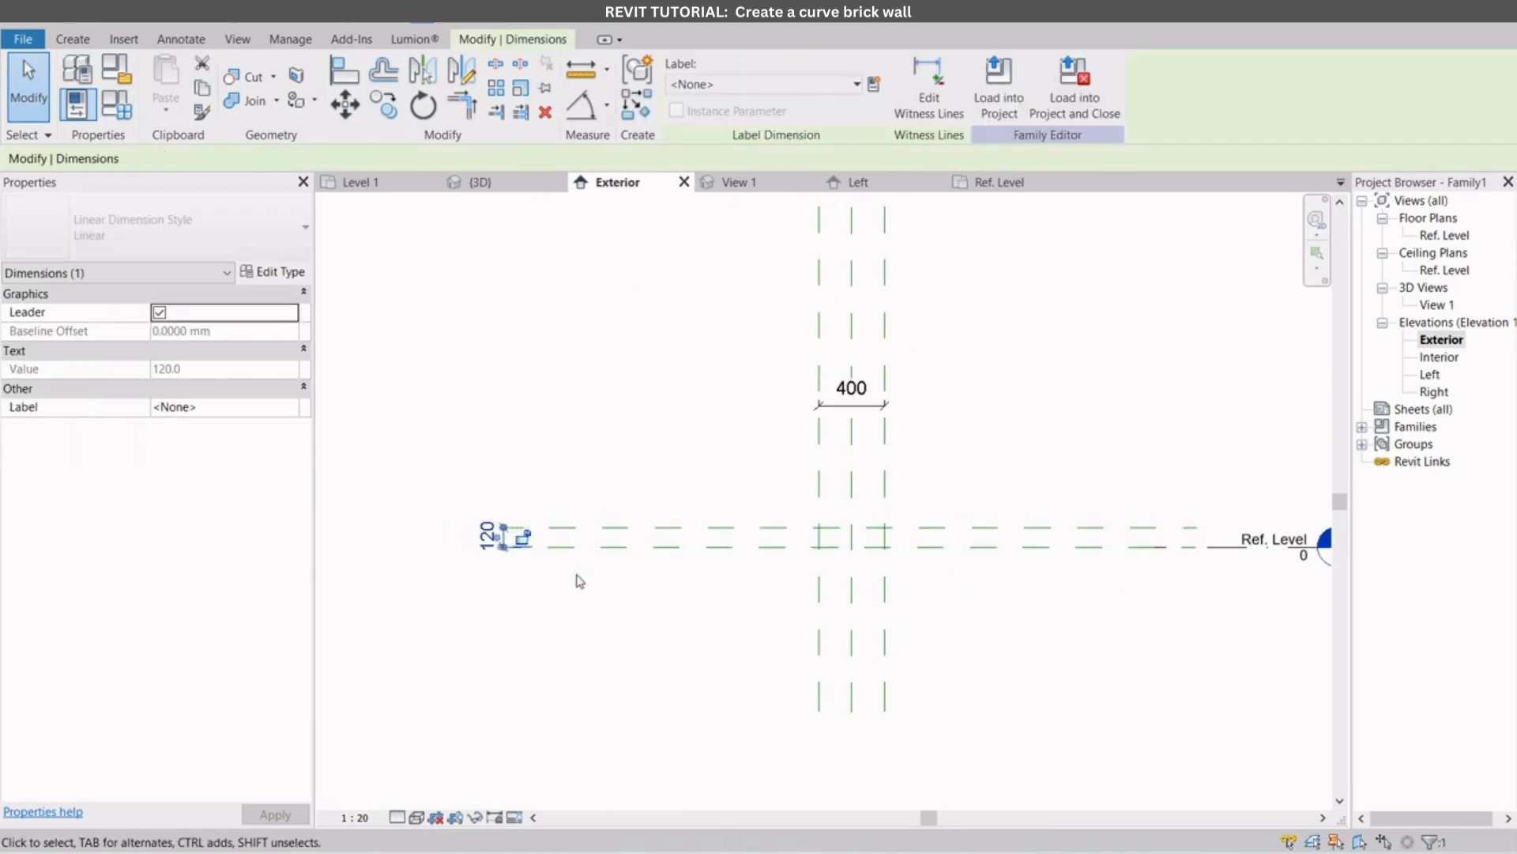
left_click_drag(577, 574, 709, 647)
left_click(710, 647)
scroll(1114, 538, "up", 1)
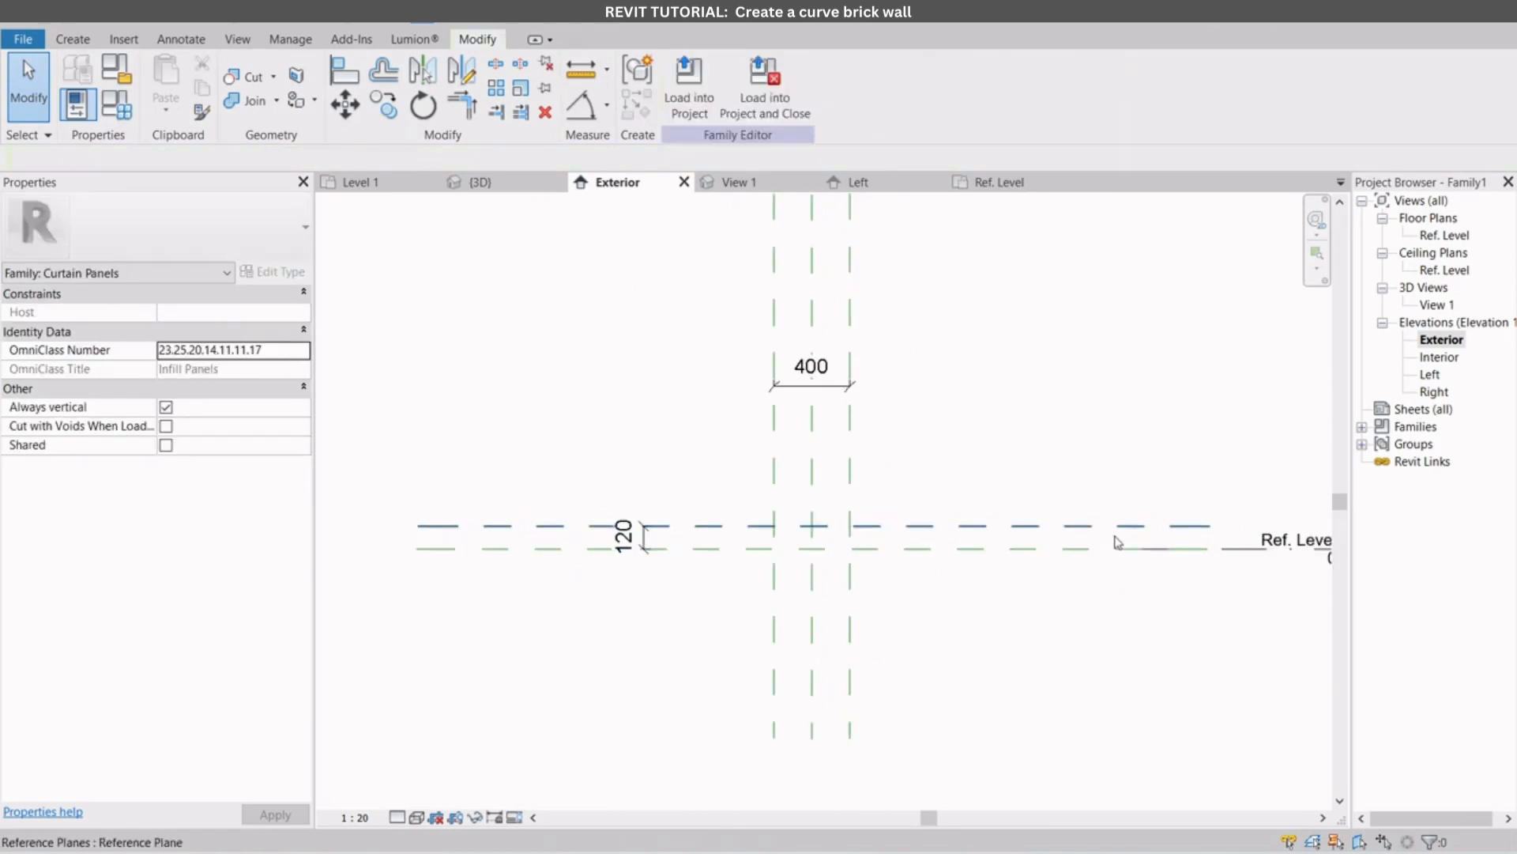
Step: Start a solid extrusion in the Exterior elevation
scroll(934, 516, "down", 1)
scroll(1059, 546, "up", 1)
scroll(879, 576, "up", 5)
scroll(1106, 462, "down", 4)
scroll(1065, 485, "up", 2)
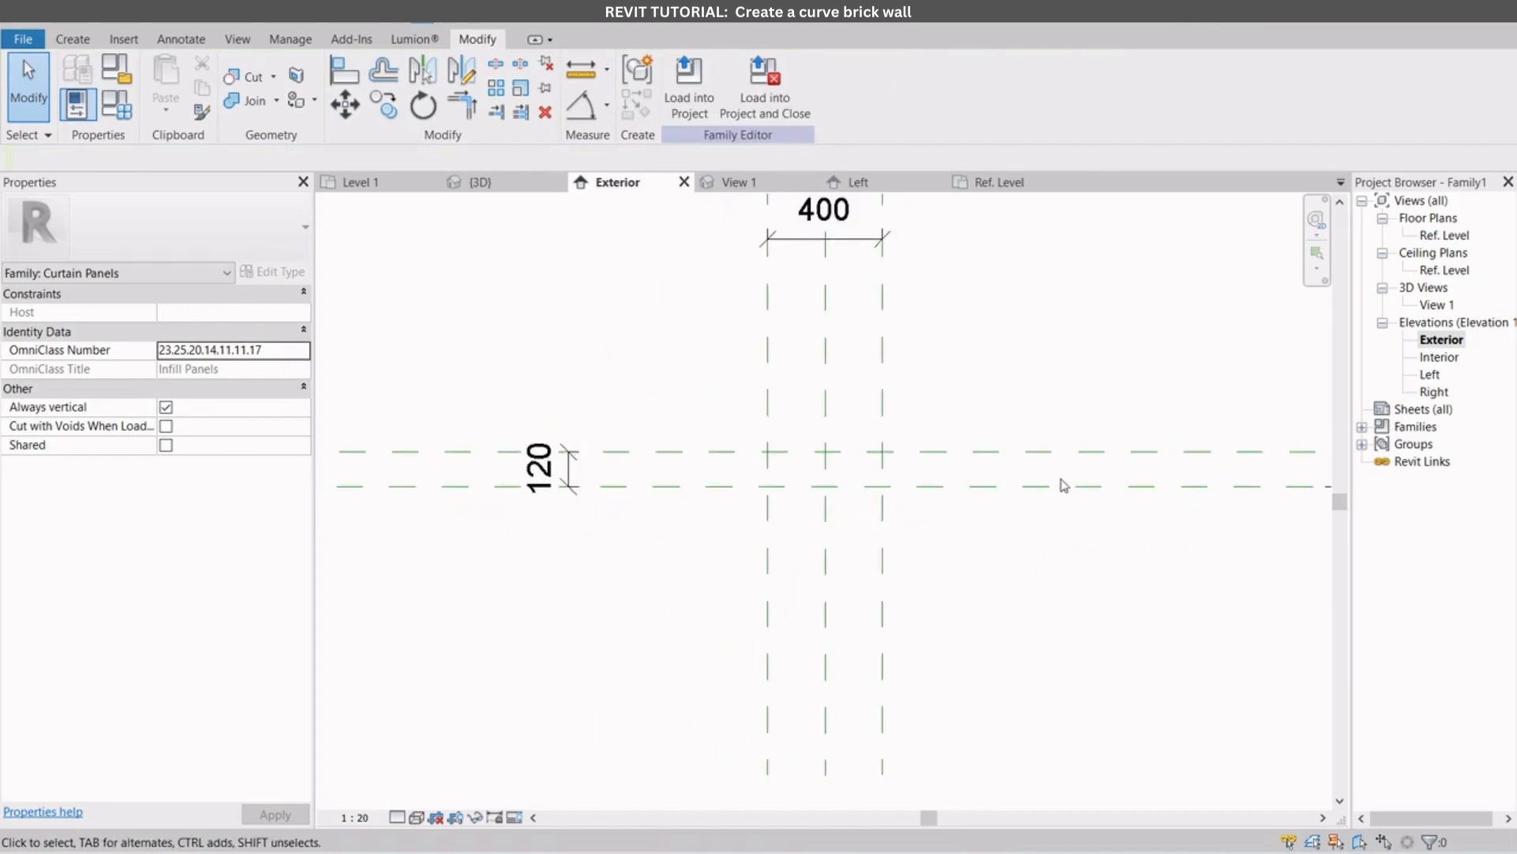
scroll(932, 487, "up", 3)
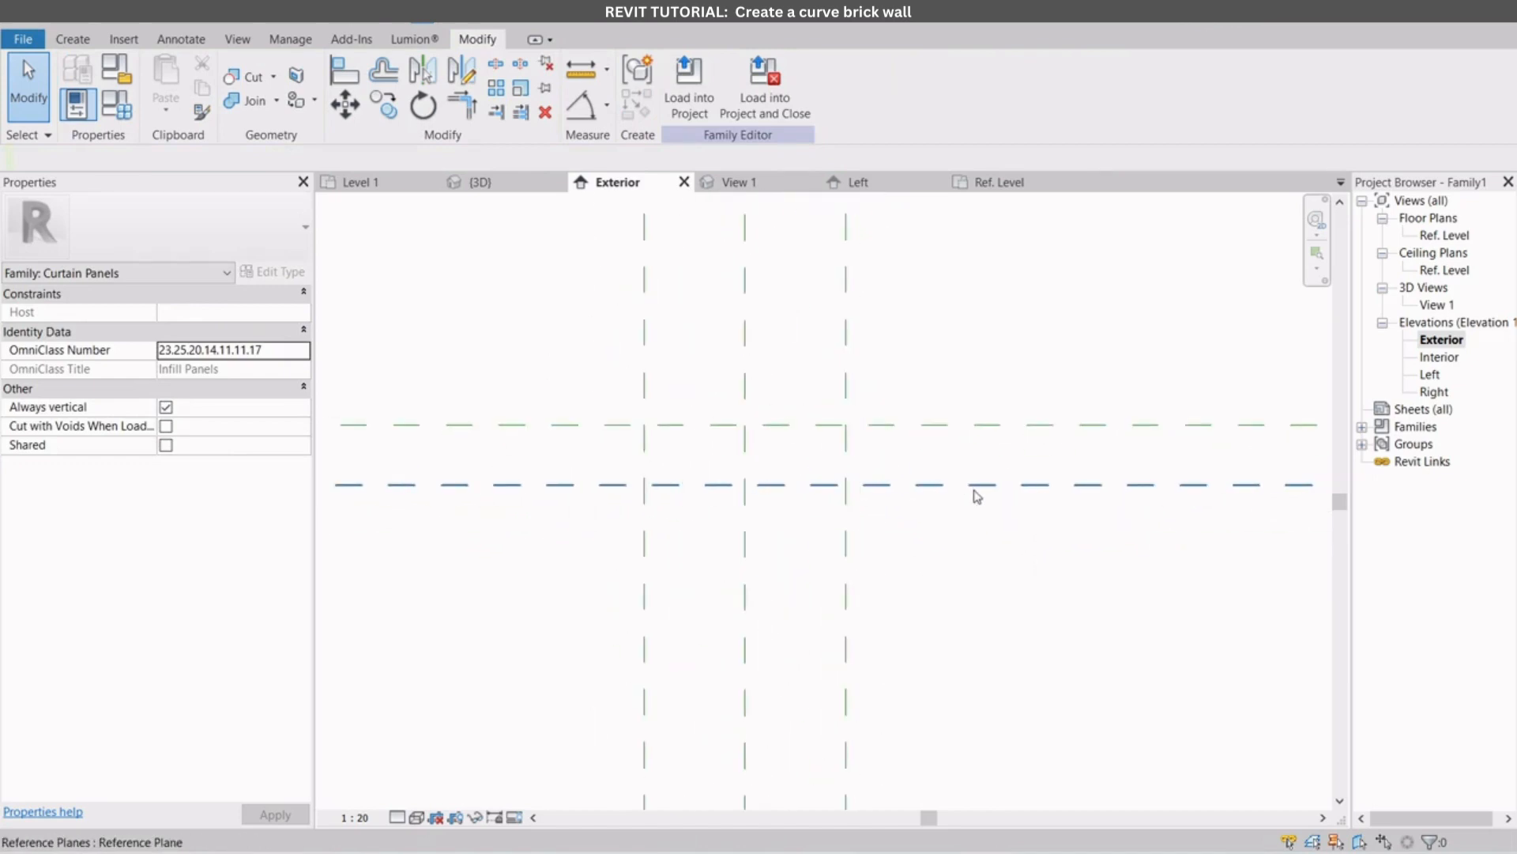
scroll(977, 495, "down", 2)
scroll(968, 478, "up", 1)
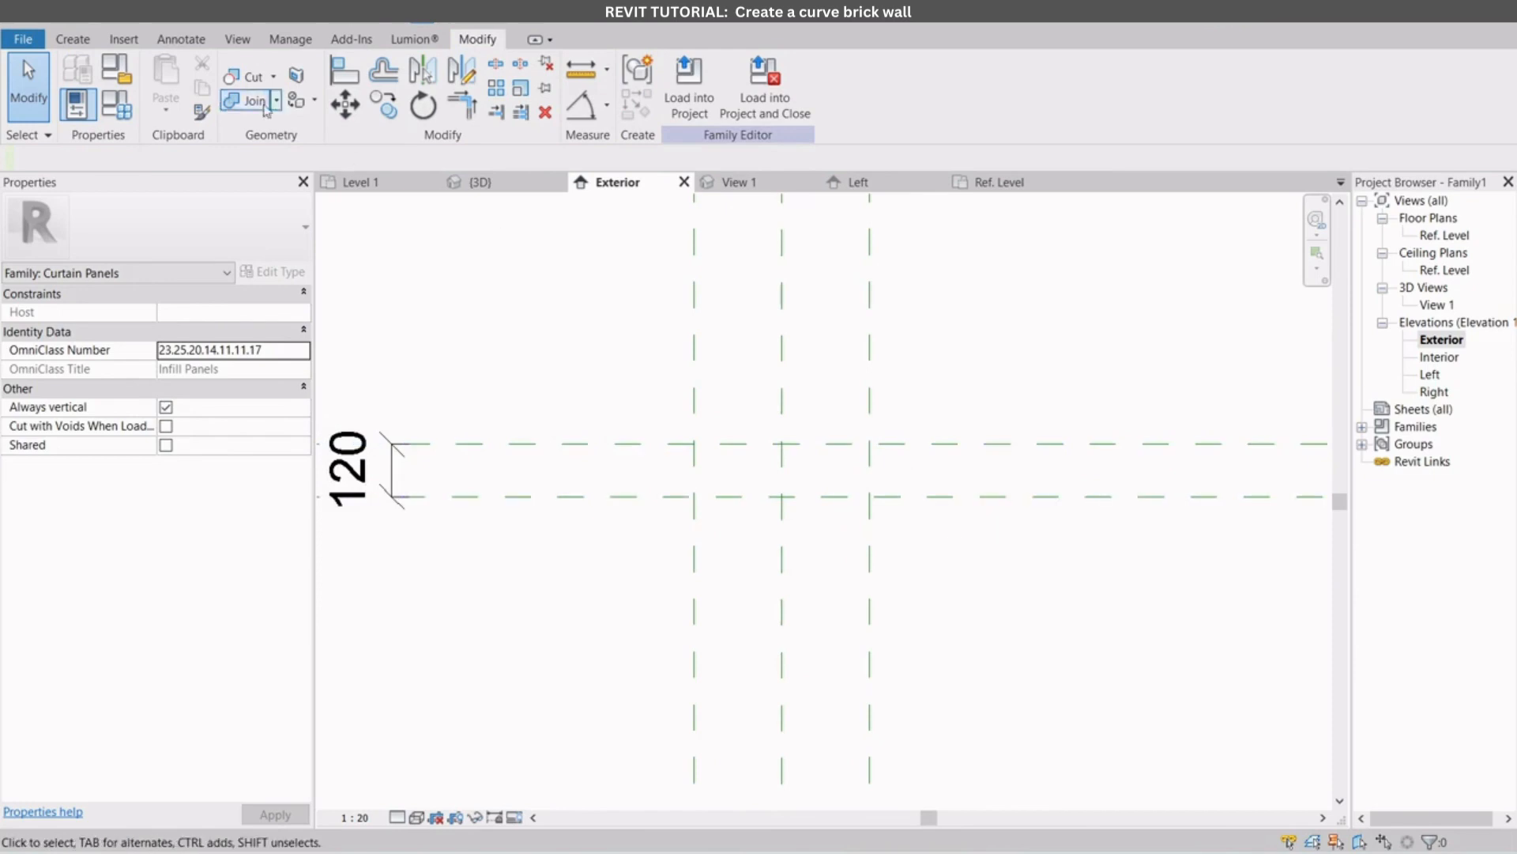
left_click(87, 41)
left_click(163, 83)
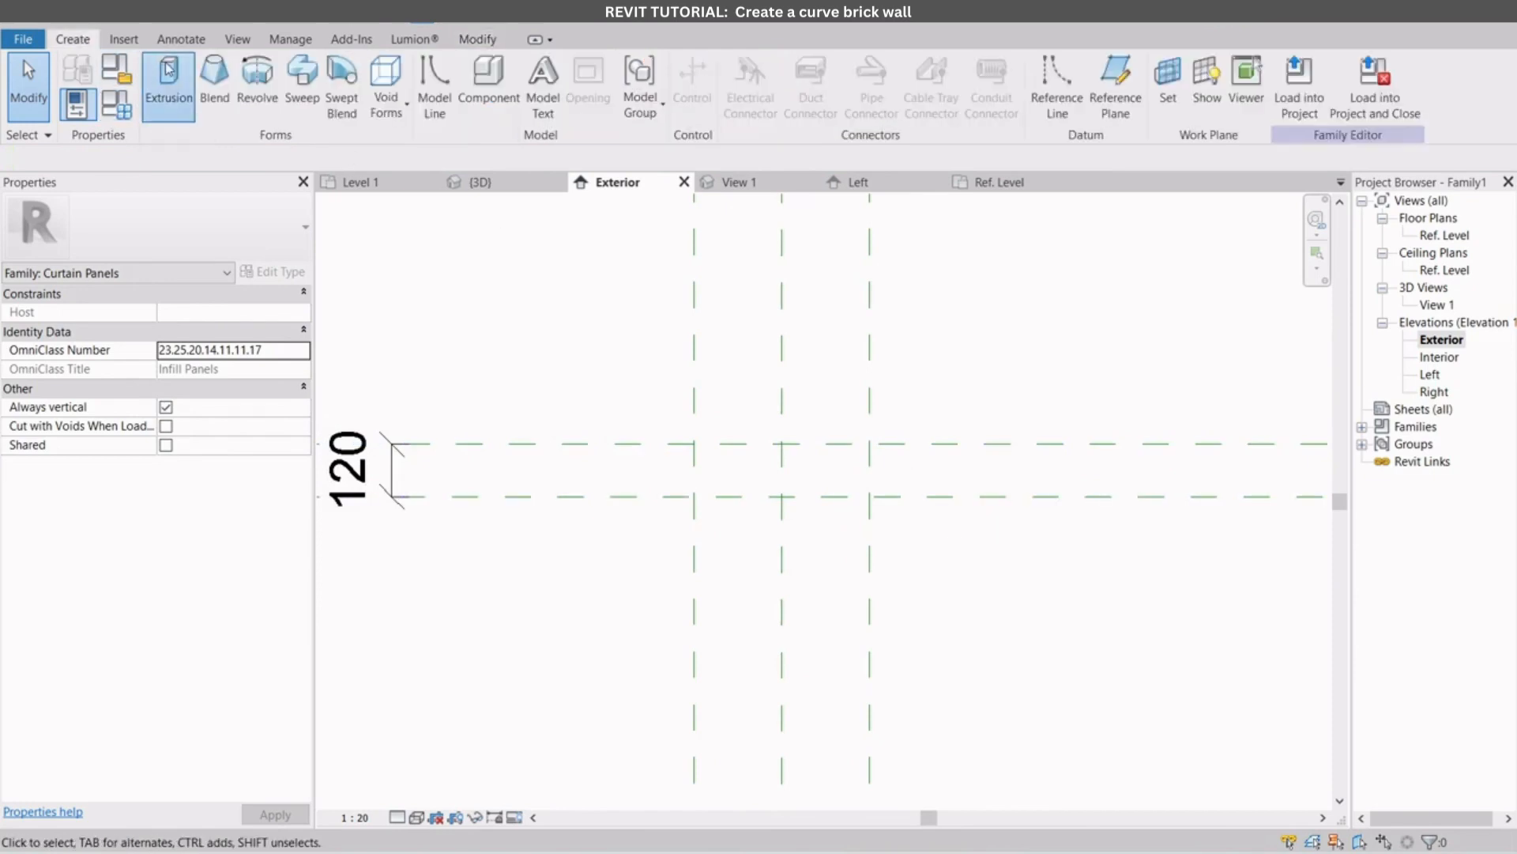
left_click(762, 68)
scroll(694, 496, "up", 1)
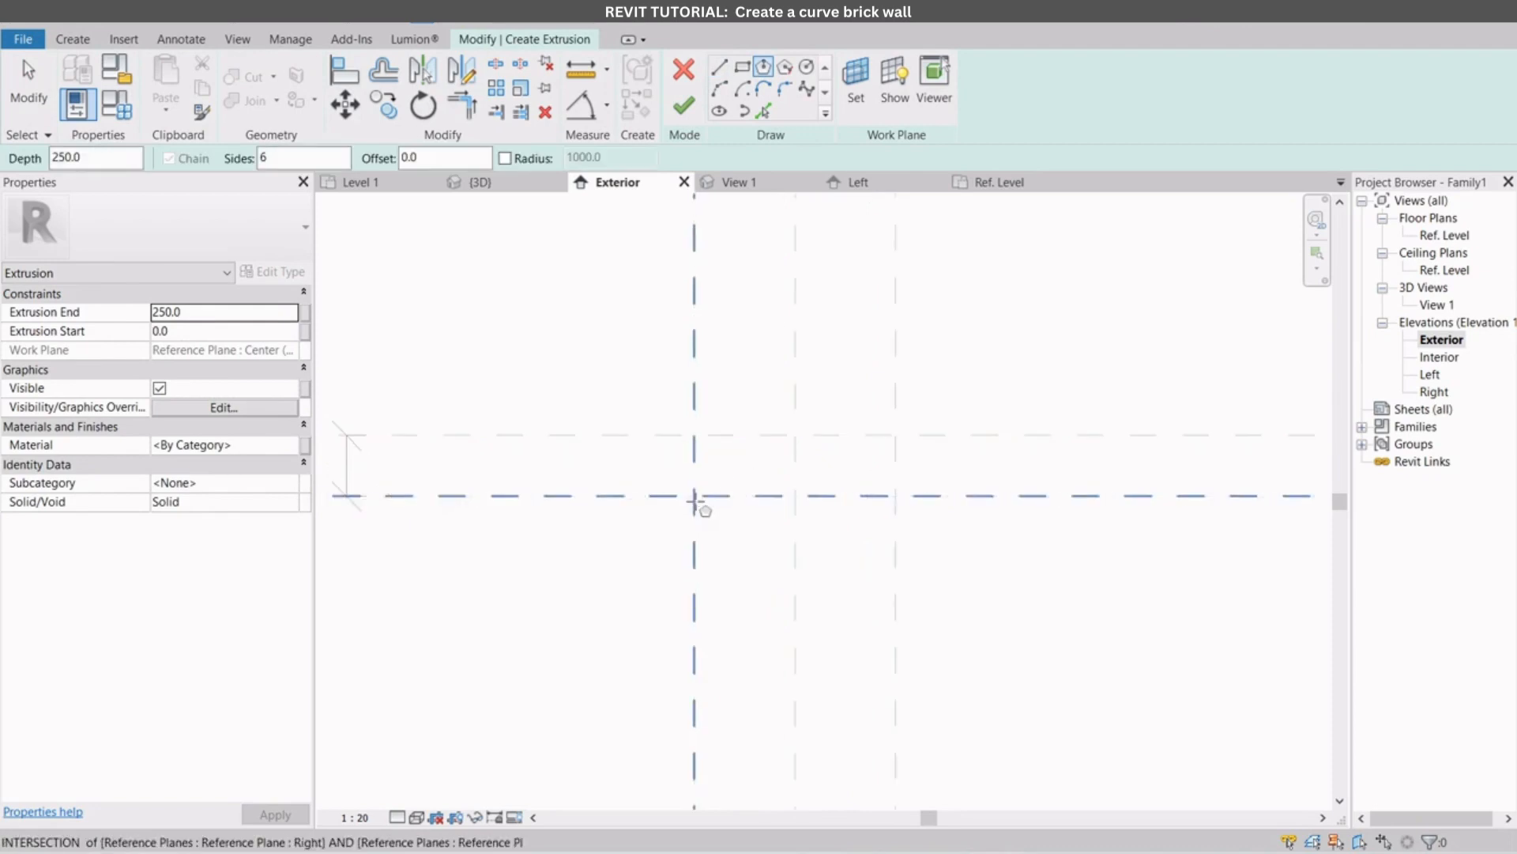
left_click(694, 496)
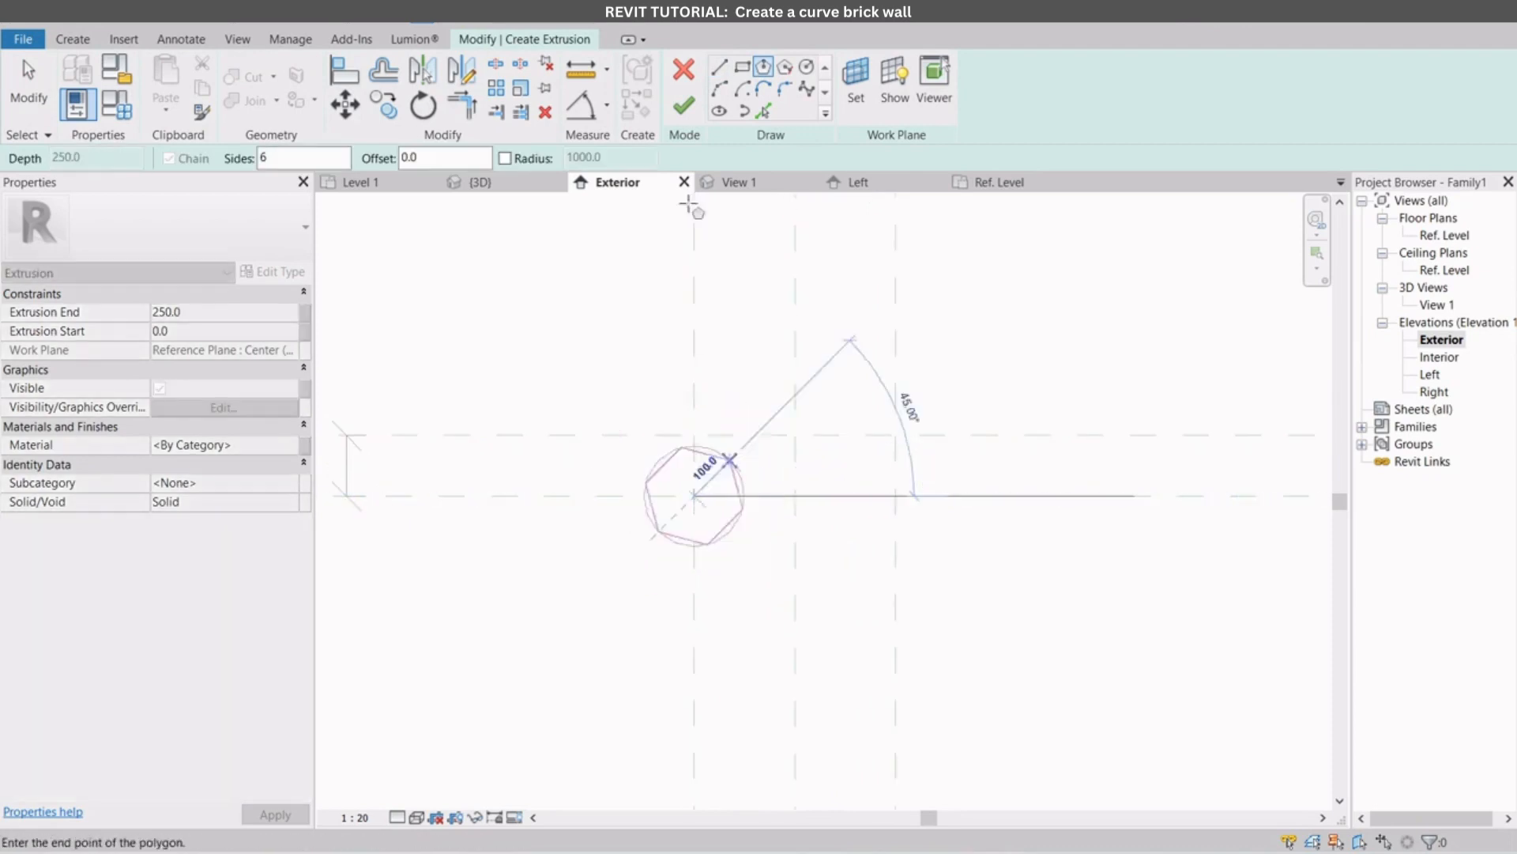
key("Escape")
key("Escape")
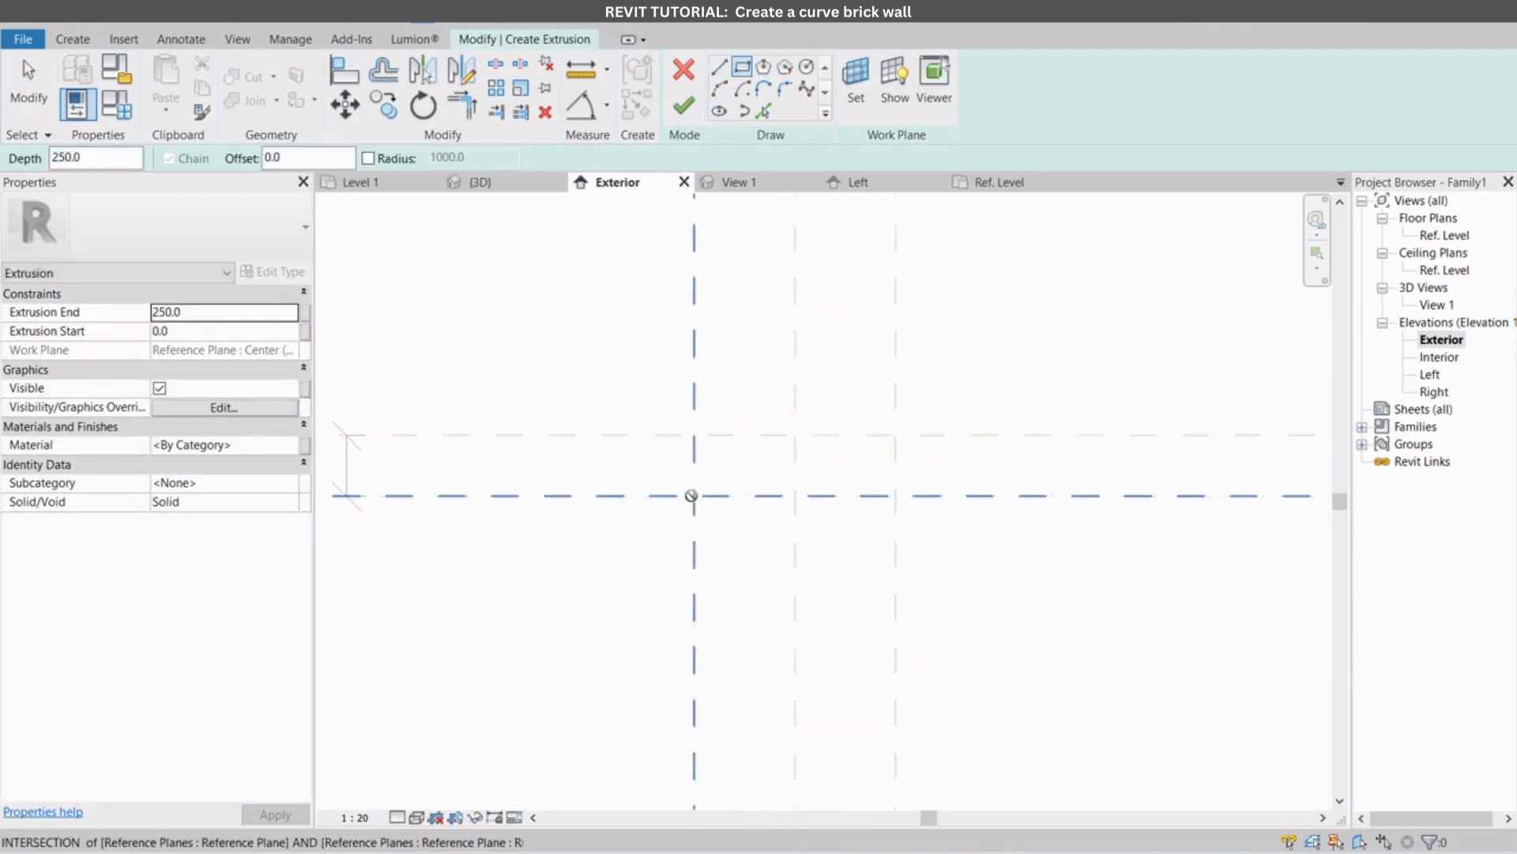
Step: Sketch a rectangle about 65 mm high on the Ref. Level, spanning from the Right reference plane to the center plane
left_click(694, 495)
left_click(795, 464)
key("Escape")
key("Escape")
scroll(960, 450, "down", 1)
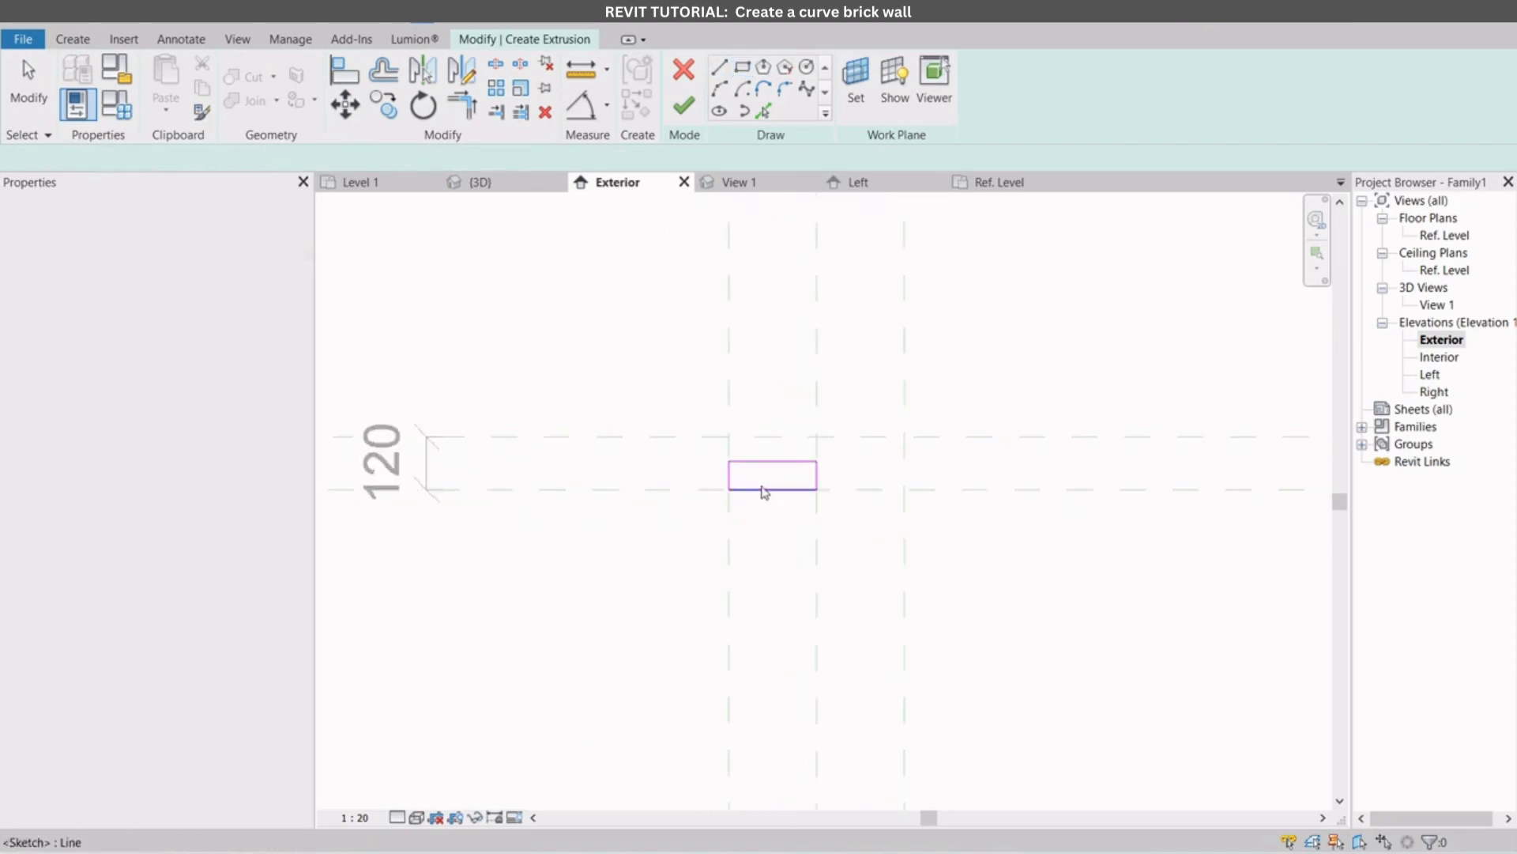
Step: Set the sketched rectangle's height to 60 mm by repositioning its upper edge
left_click(766, 463)
scroll(845, 482, "up", 2)
left_click(866, 472)
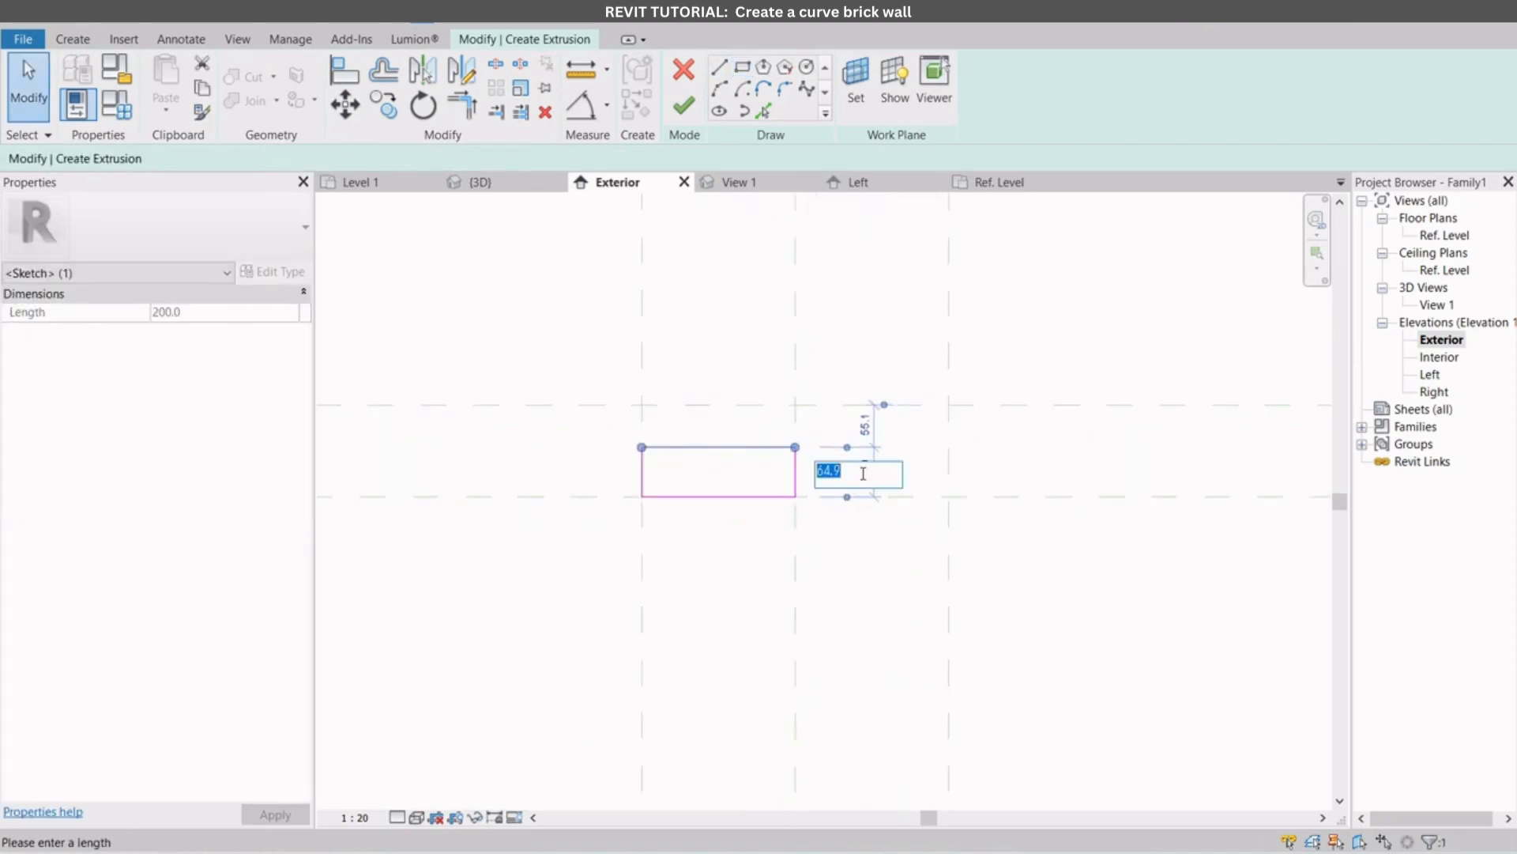
type("60")
key("Return")
left_click(789, 640)
scroll(643, 497, "up", 2)
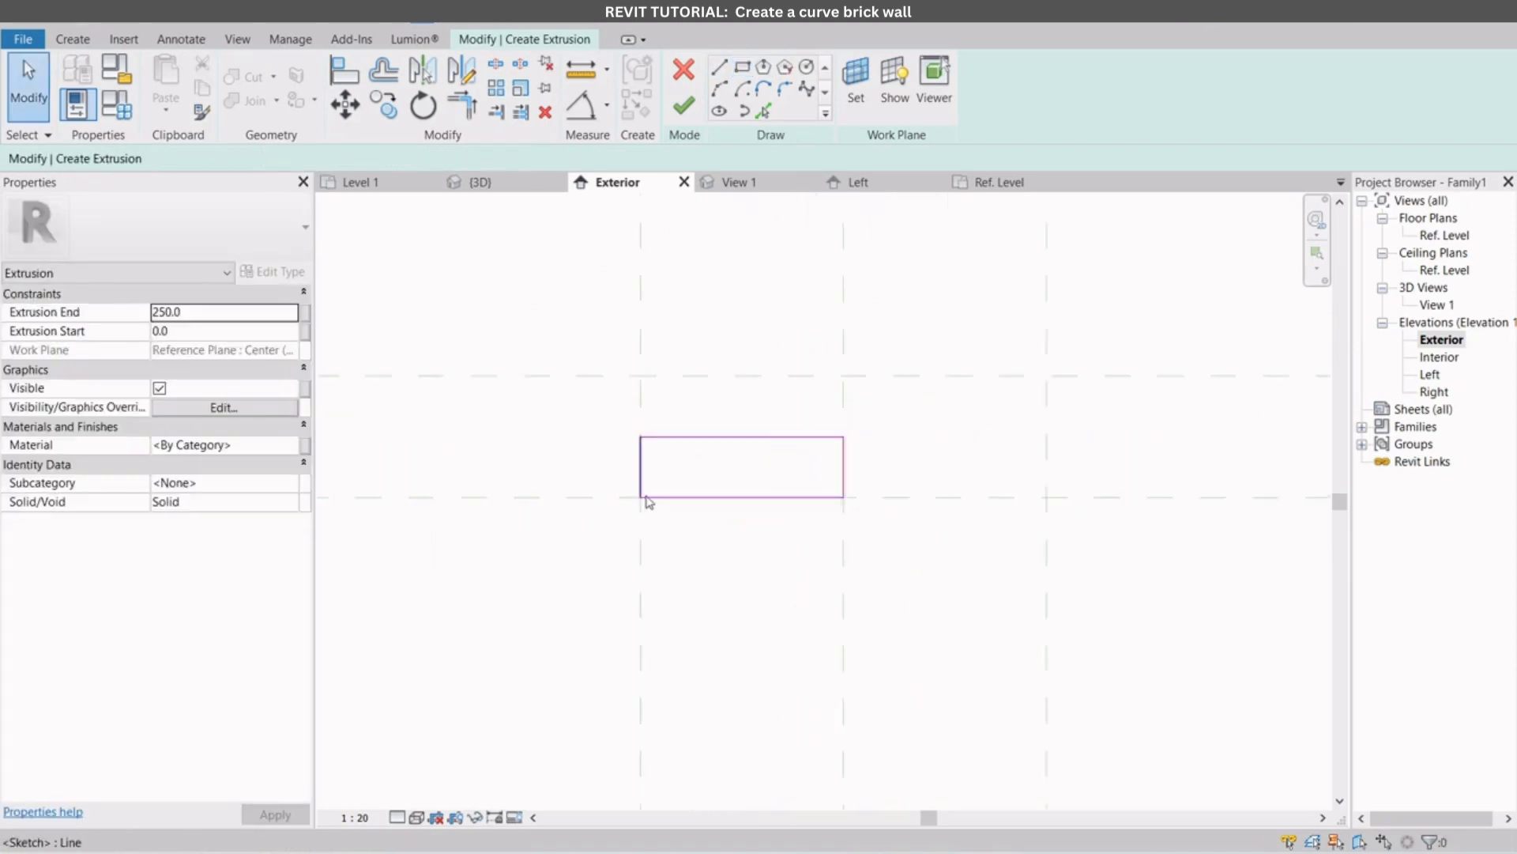
Step: Move the rectangle's vertical edge on the Right reference plane outward by 25 mm, making the profile 225 mm wide
left_click(646, 452)
key("m")
key("v")
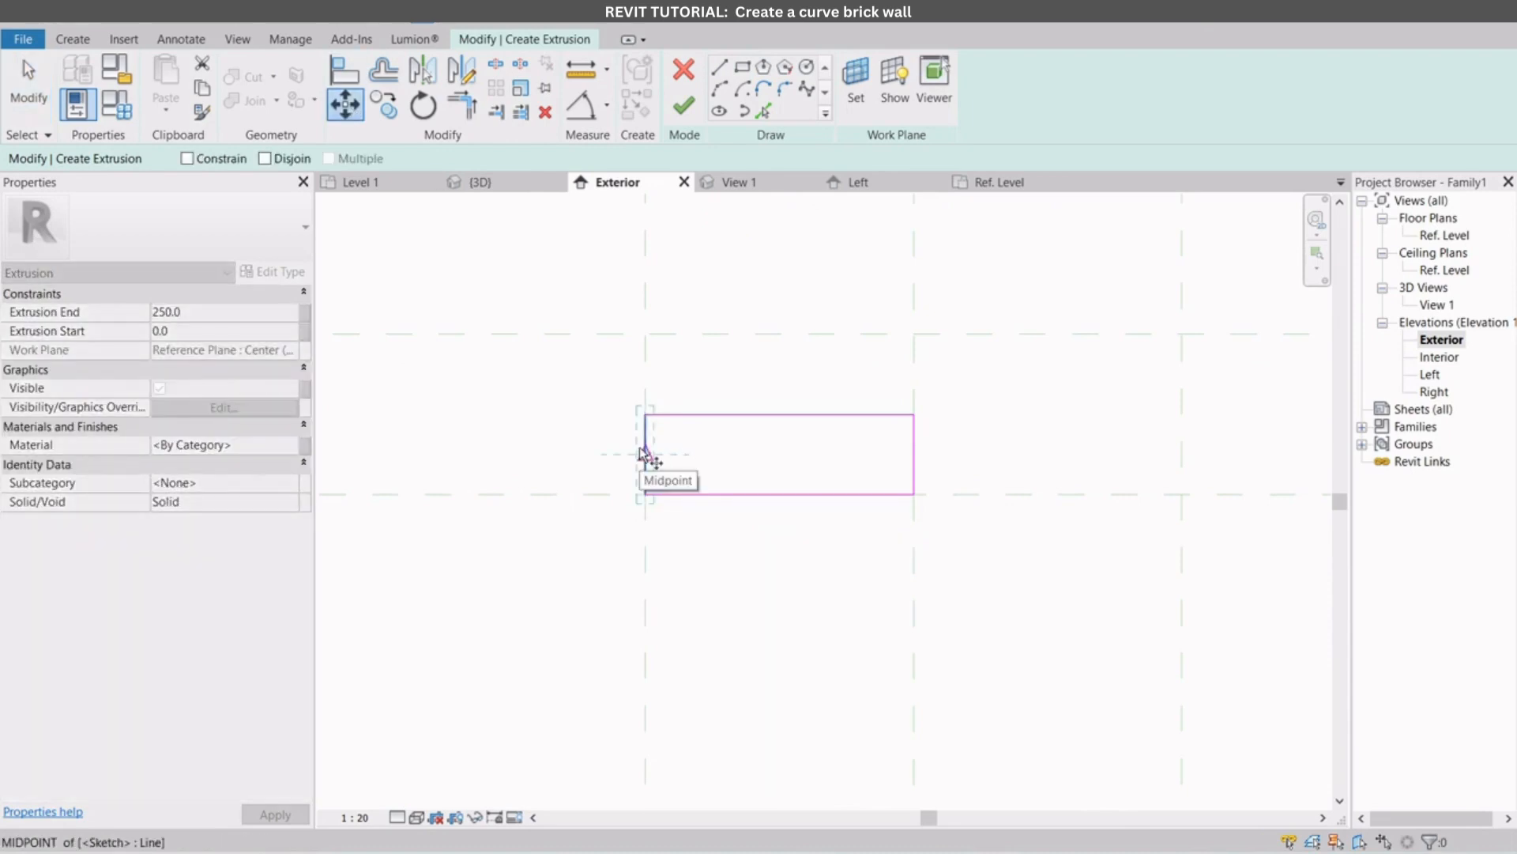
left_click(644, 453)
left_click(613, 455)
scroll(553, 490, "down", 2)
Step: Move the rectangle's vertical edge on the center plane outward by about 25 mm, past the center plane
left_click(824, 474)
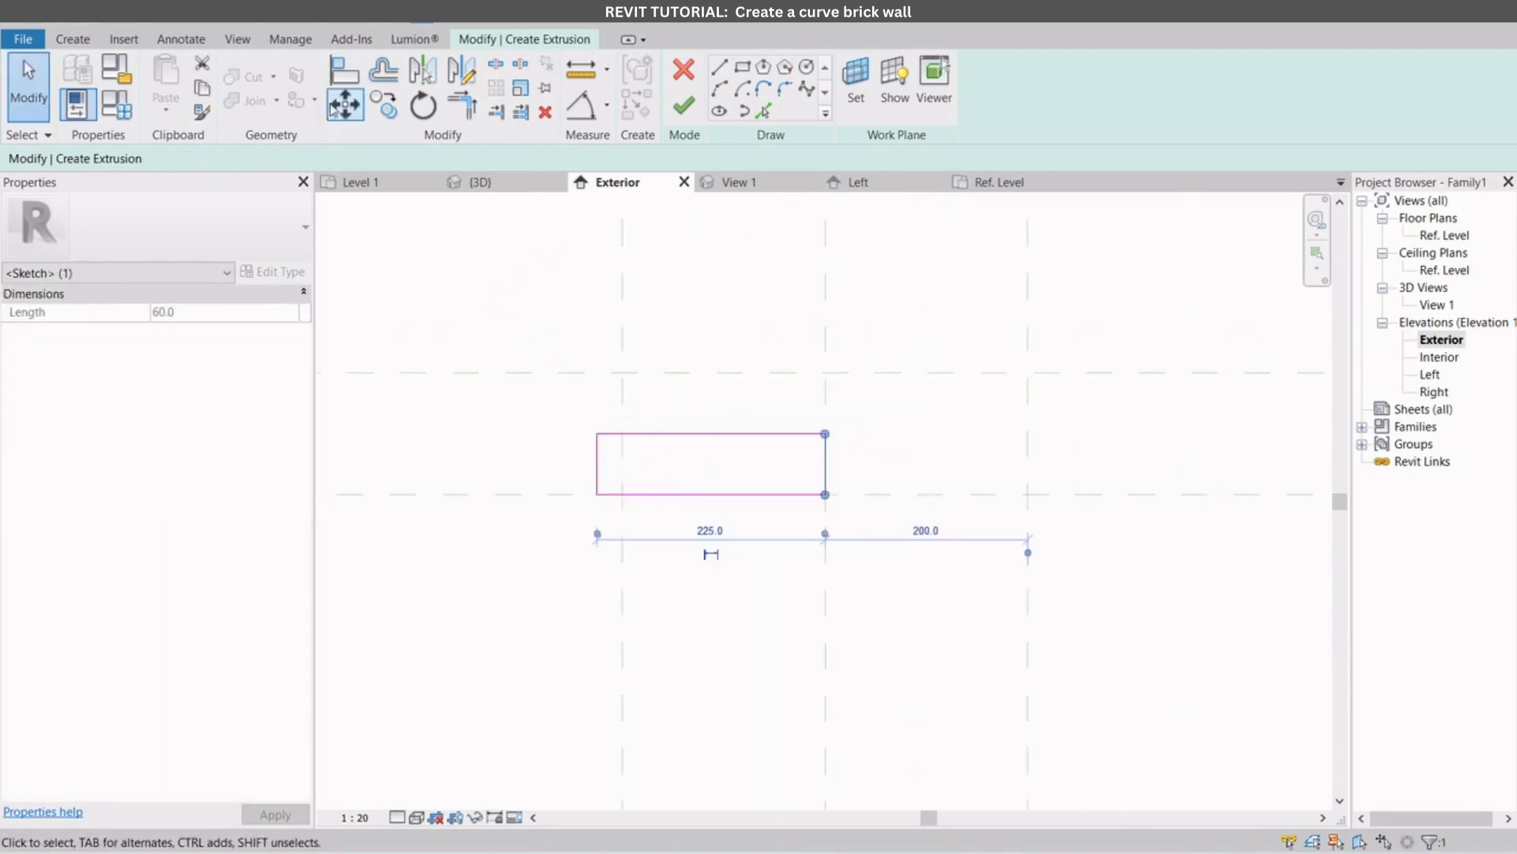
key("m")
key("v")
left_click(825, 465)
left_click(853, 468)
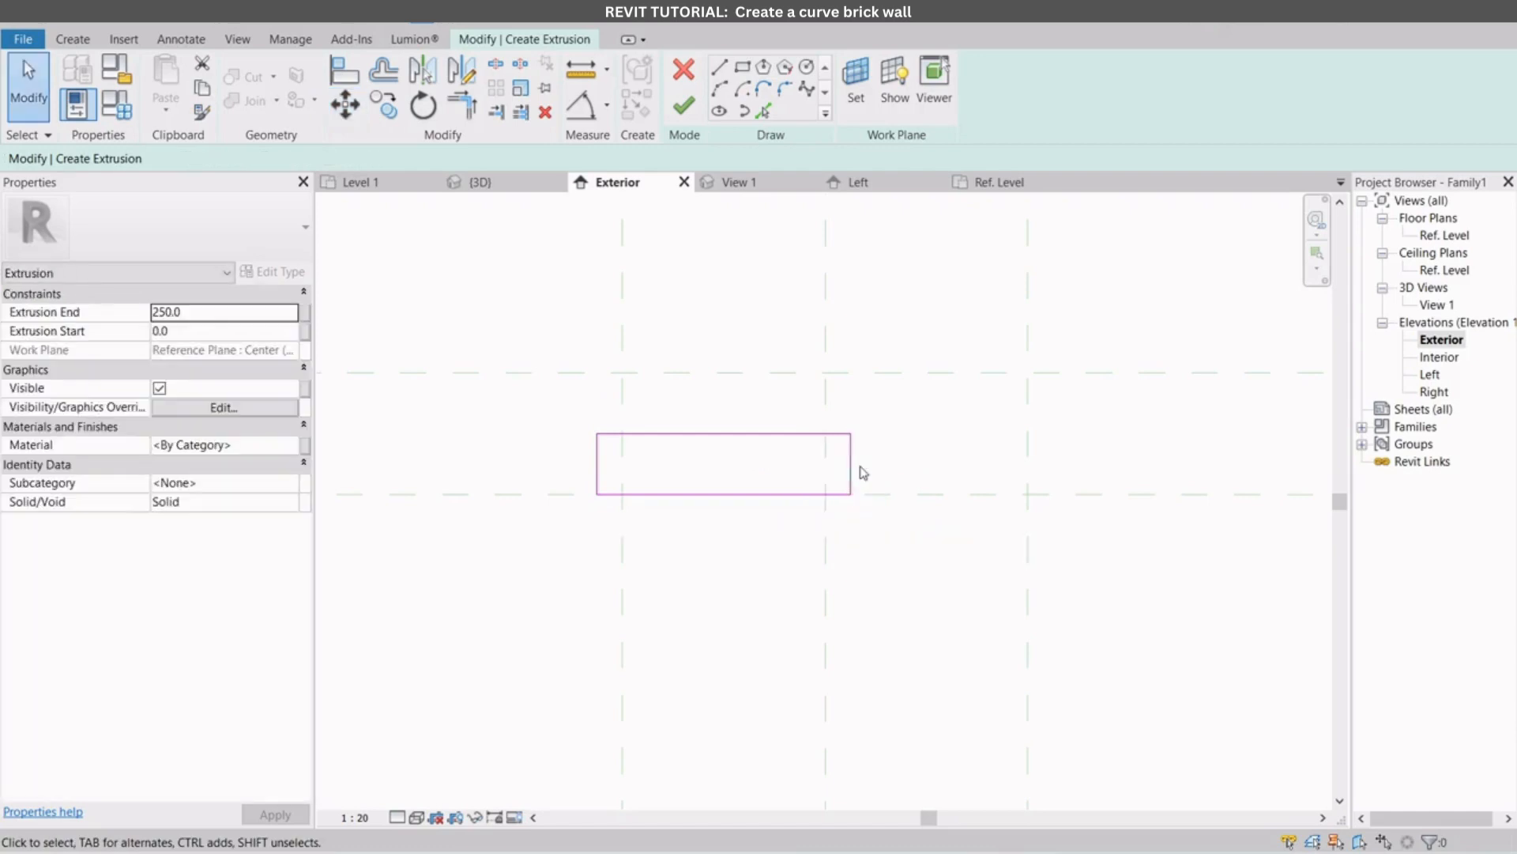
scroll(854, 473, "down", 2)
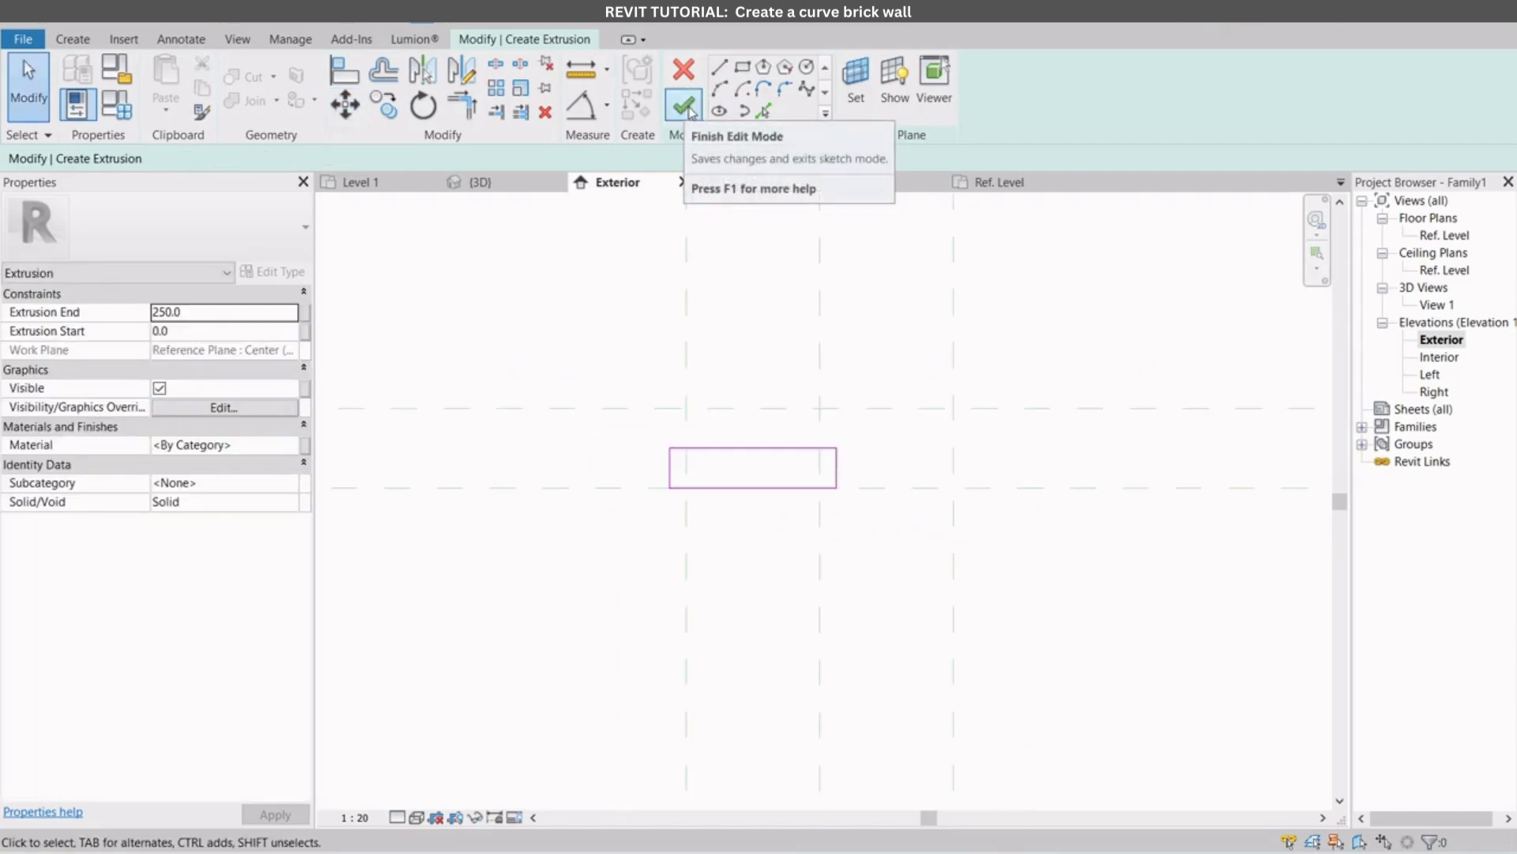
Step: Finish the brick extrusion sketch and set the extrusion end to 100 mm
left_click(683, 105)
left_click(739, 181)
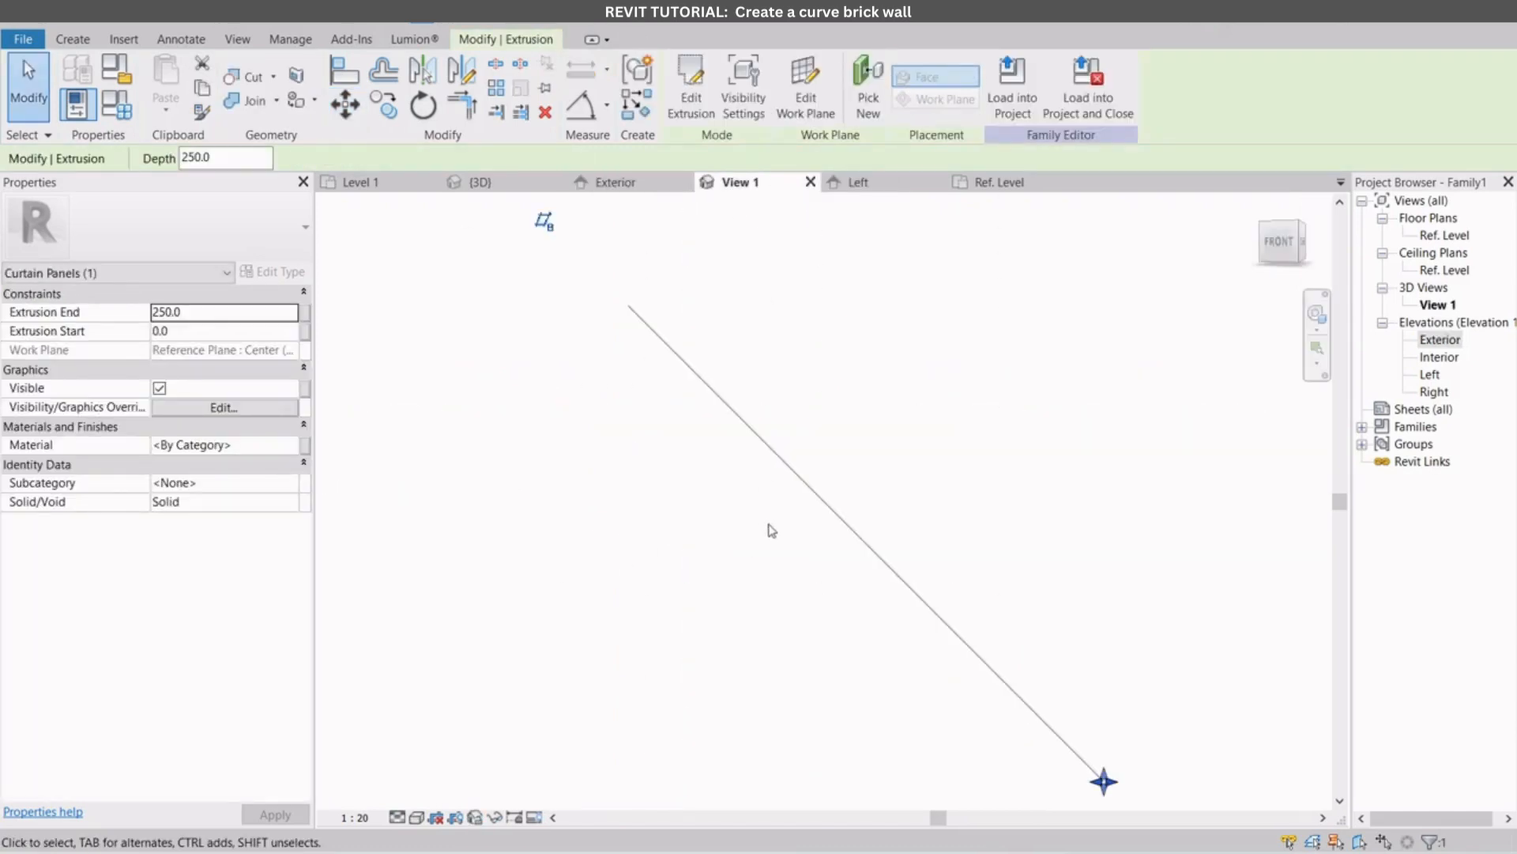
scroll(831, 634, "up", 10)
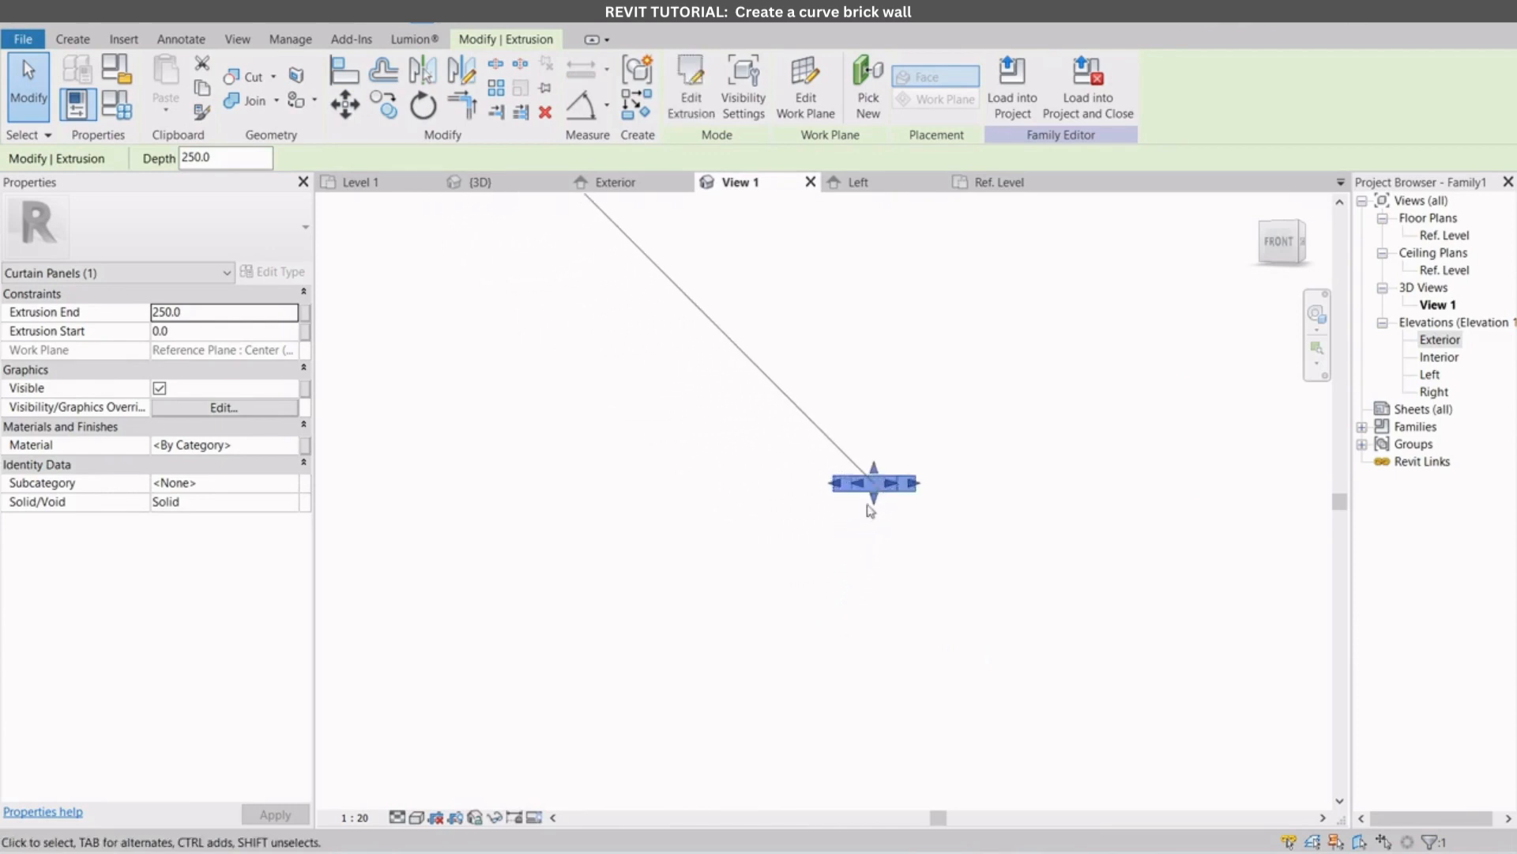
left_click(853, 535)
scroll(850, 537, "down", 2)
middle_click_drag(863, 625, 945, 653, "shift")
left_click(909, 523)
left_click(212, 314)
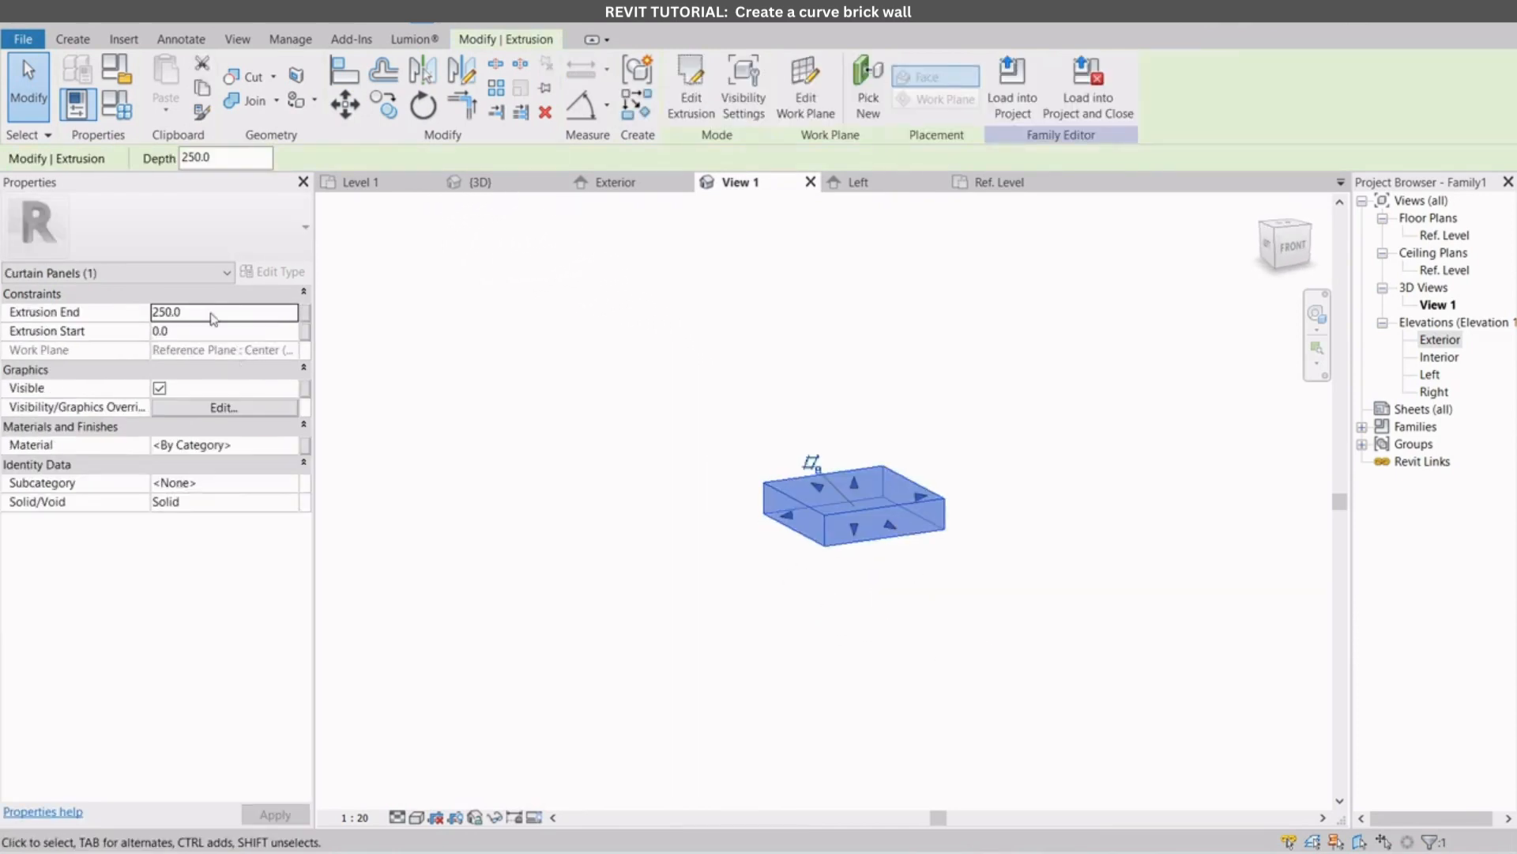
type("100")
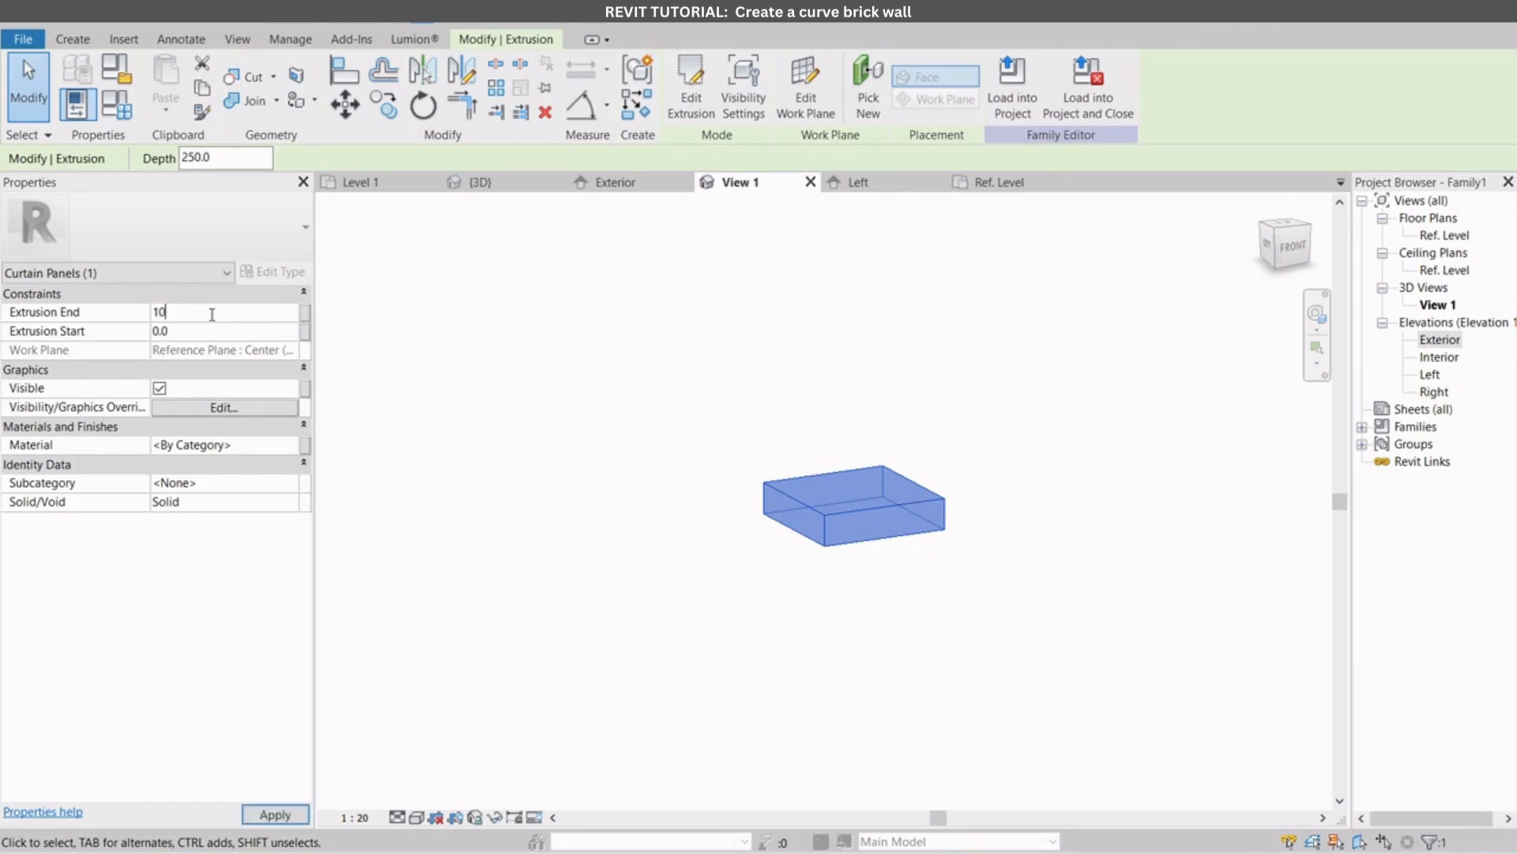
left_click(452, 579)
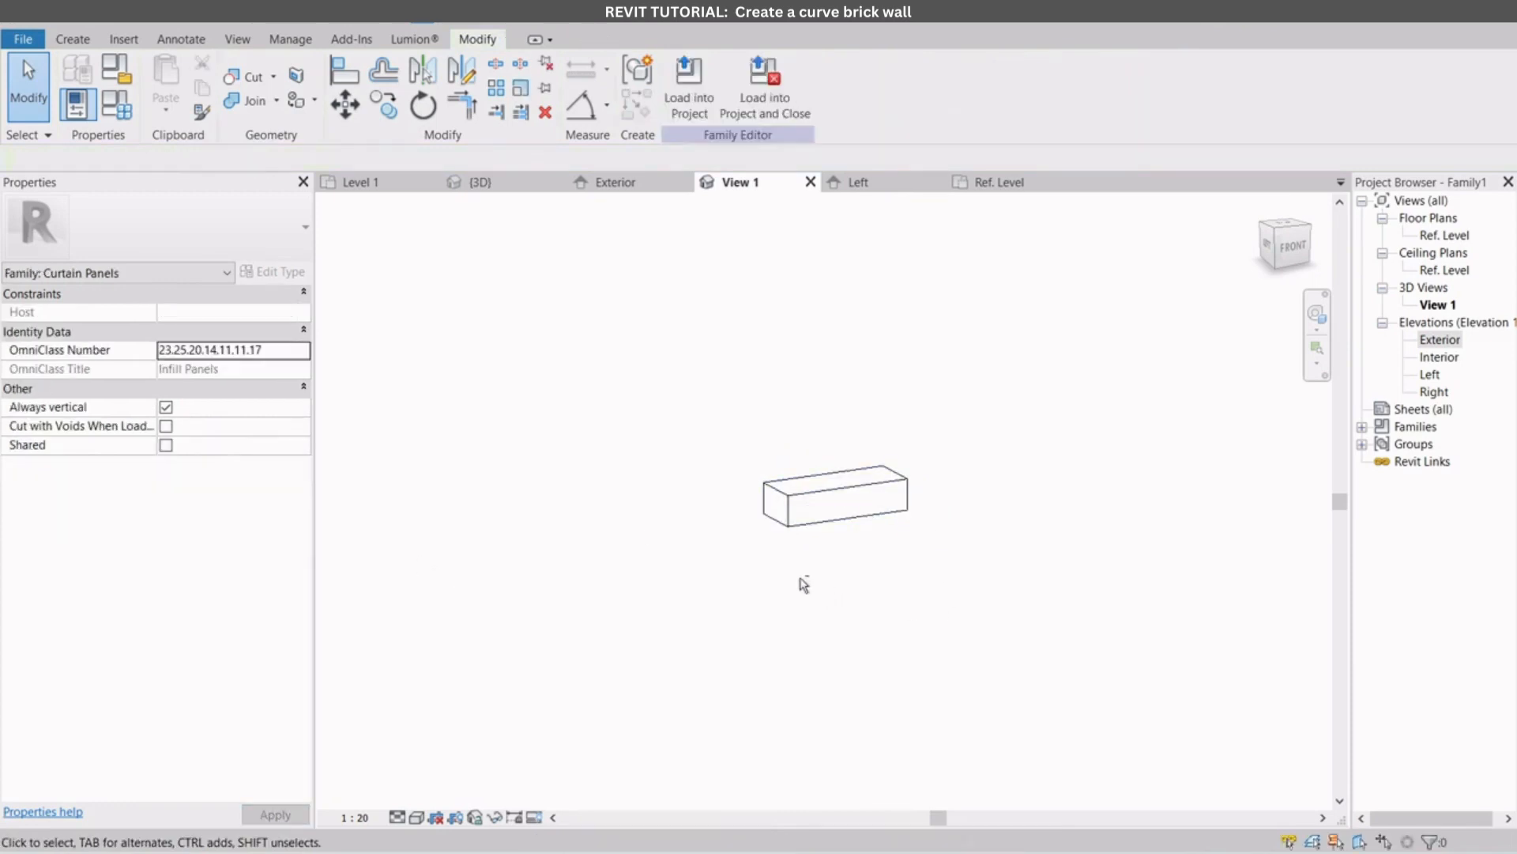
Step: Set the family's 3D view to fine detail and the Consistent Colors visual style
middle_click_drag(802, 582, 828, 526, "shift")
left_click(827, 526)
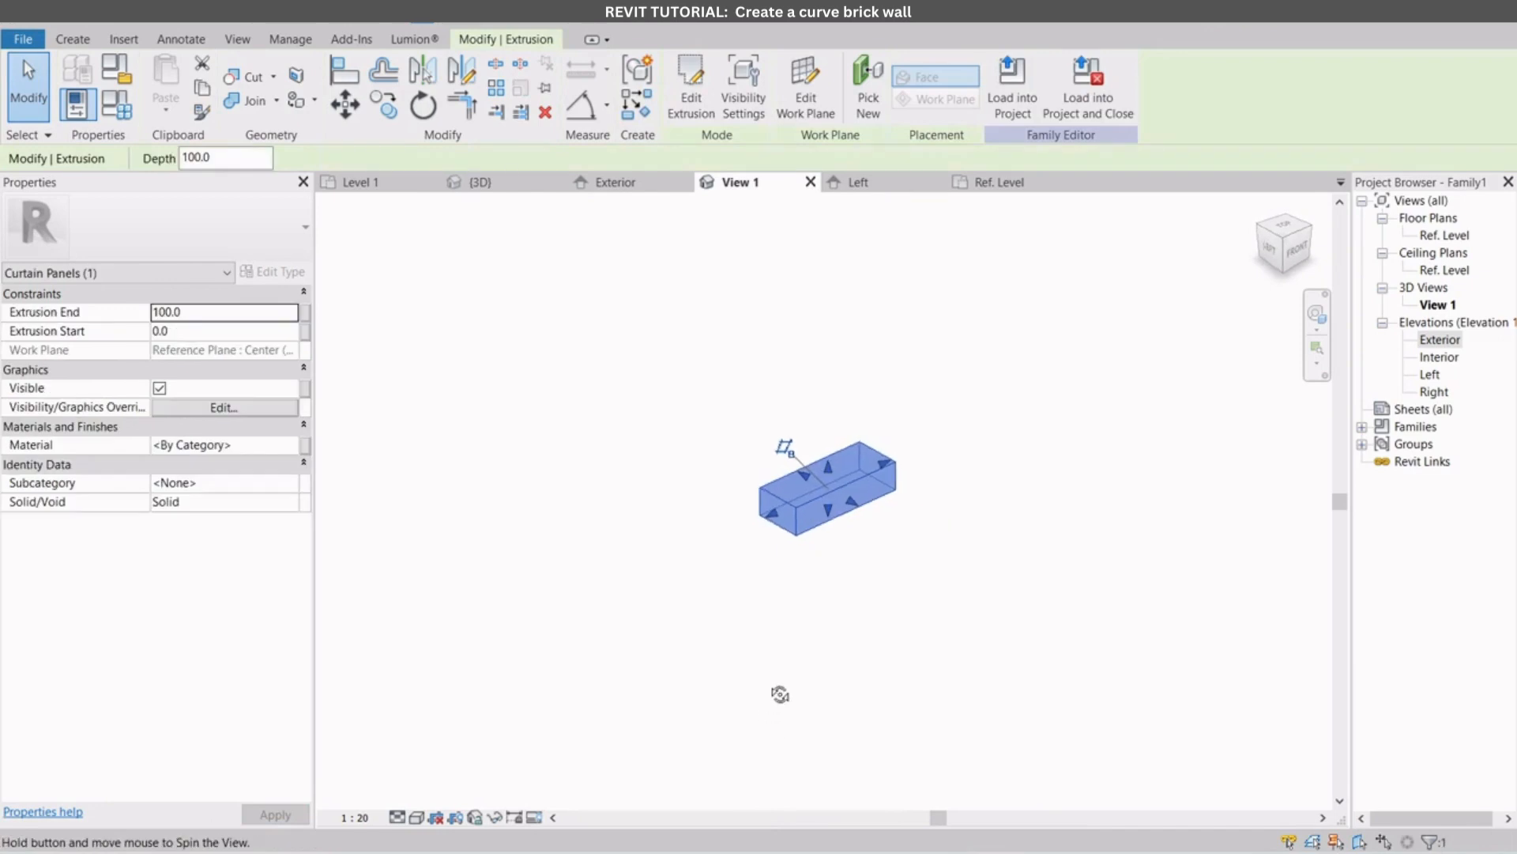
left_click(397, 825)
left_click(416, 817)
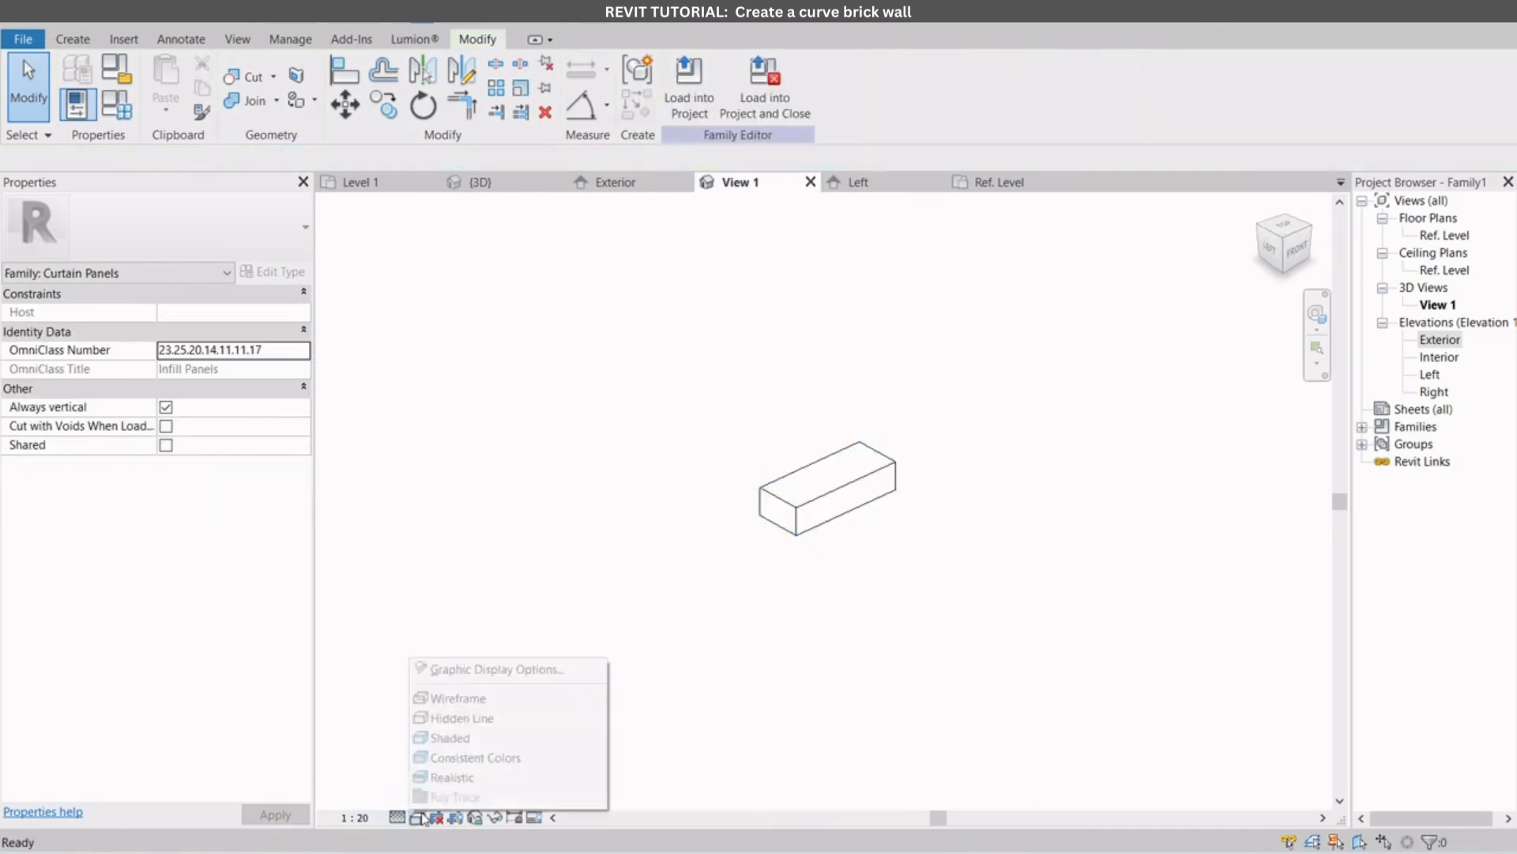
left_click(470, 756)
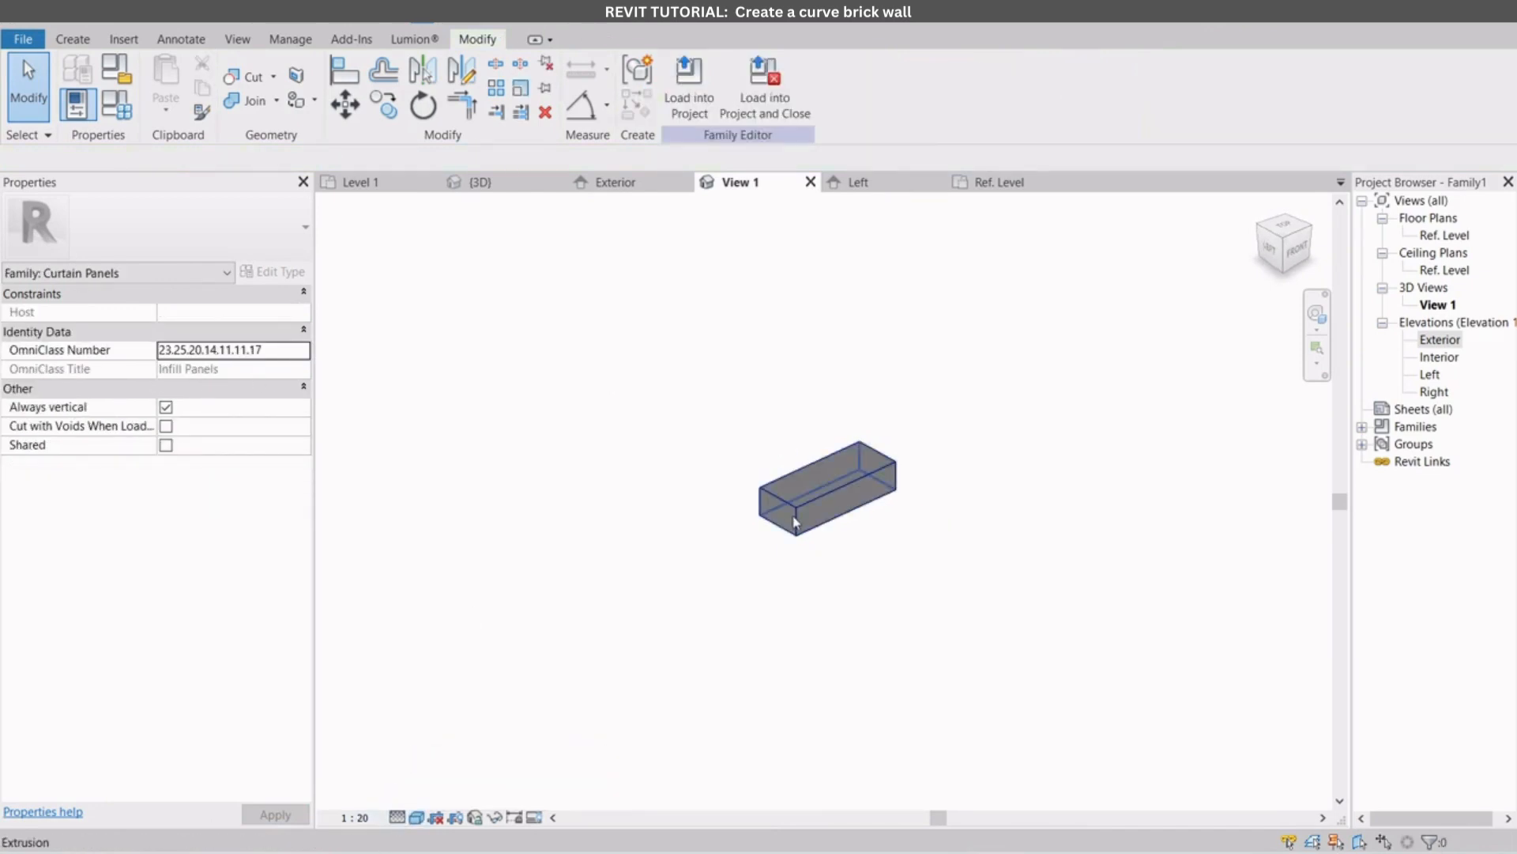
Step: Duplicate the Default material from the brick extrusion's material setting and name the copy Brickwall
left_click(782, 445)
left_click(291, 445)
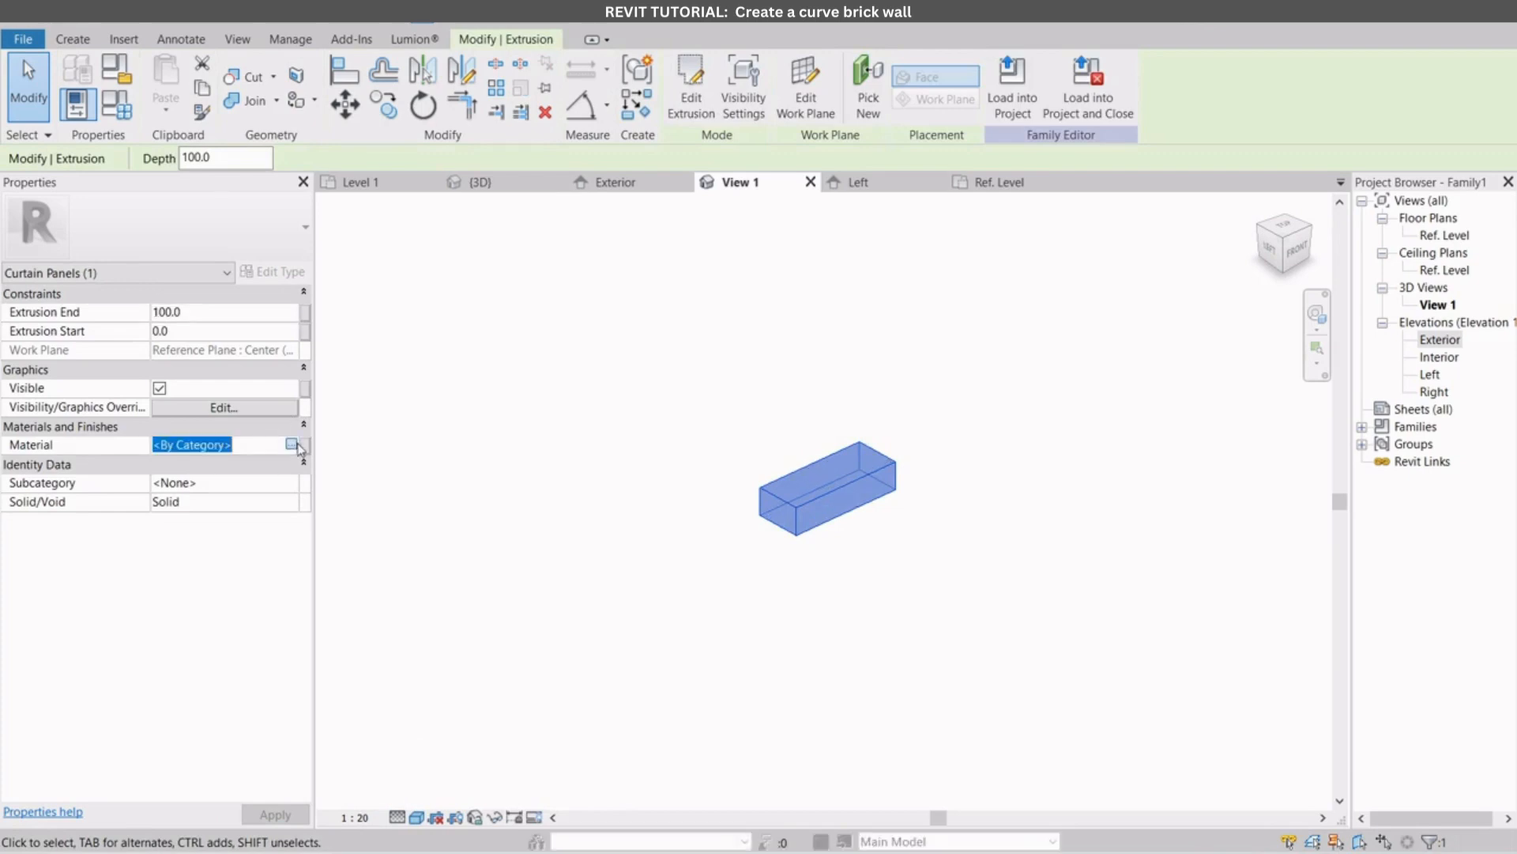
left_click(293, 445)
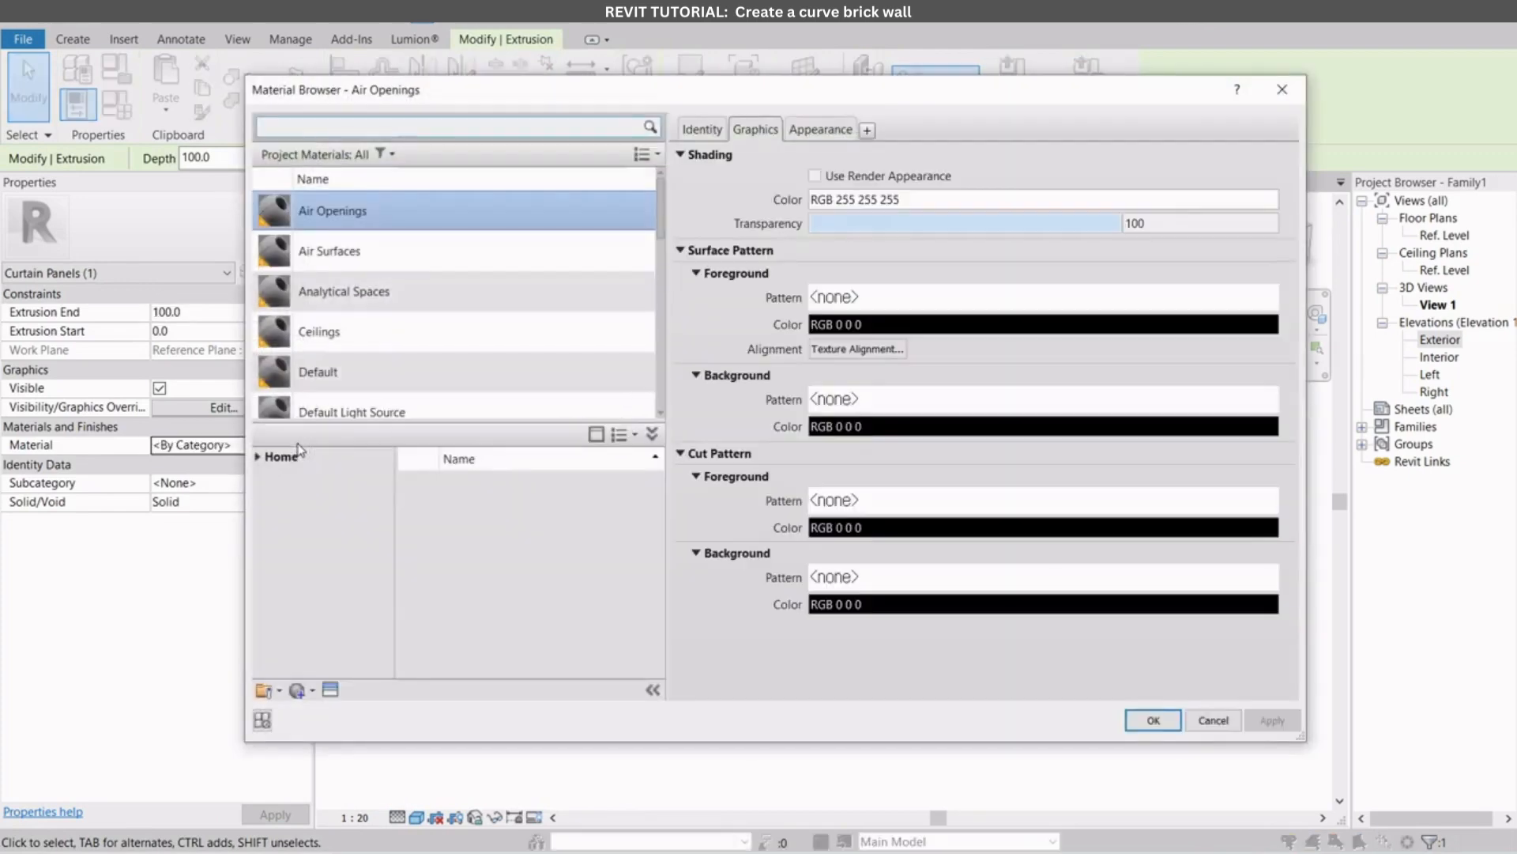
left_click(320, 357)
right_click(323, 363)
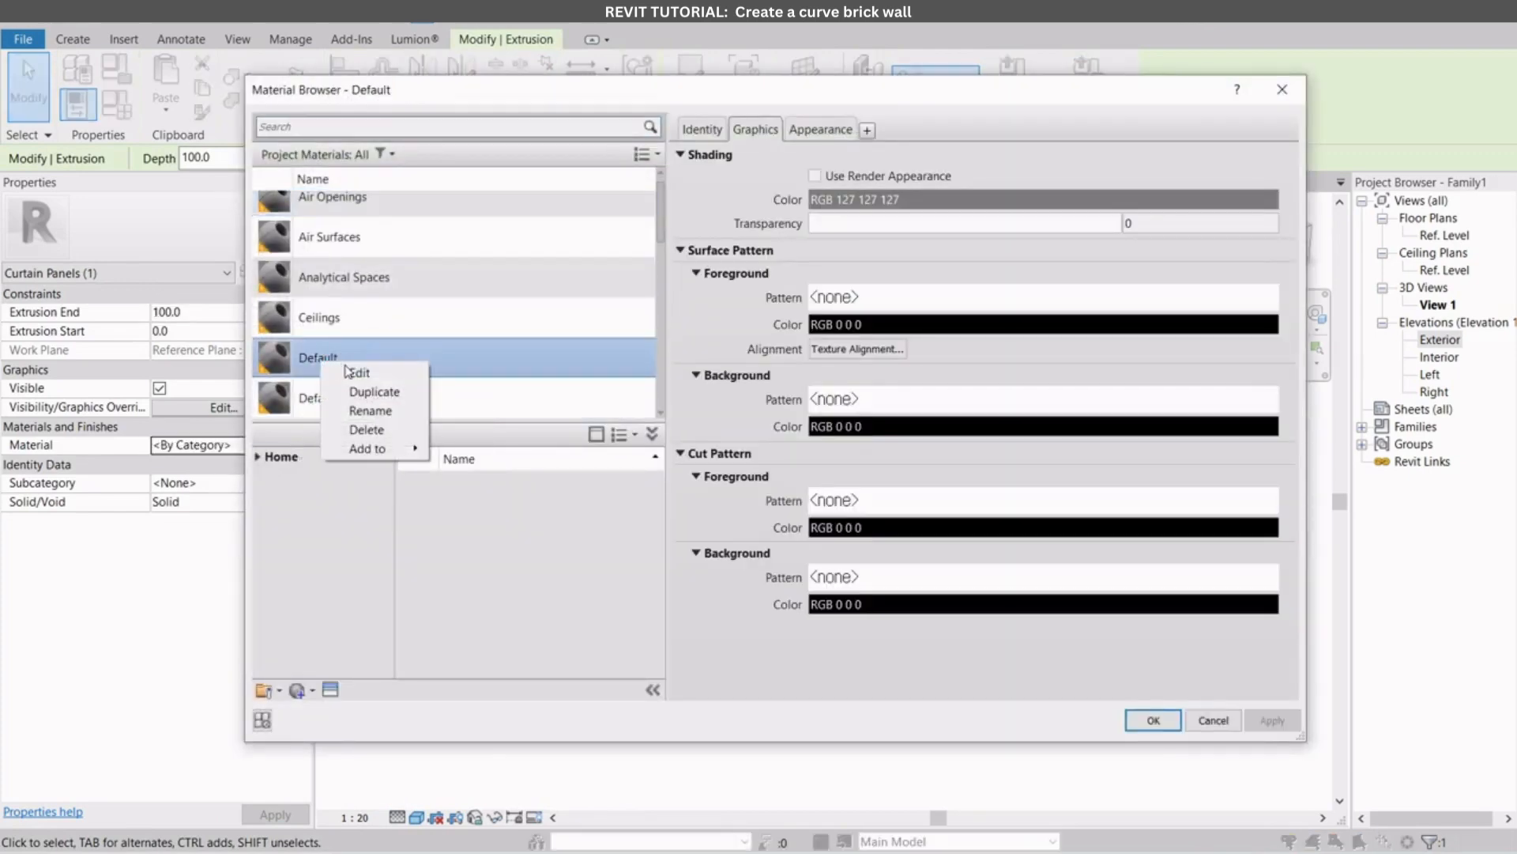
left_click(365, 392)
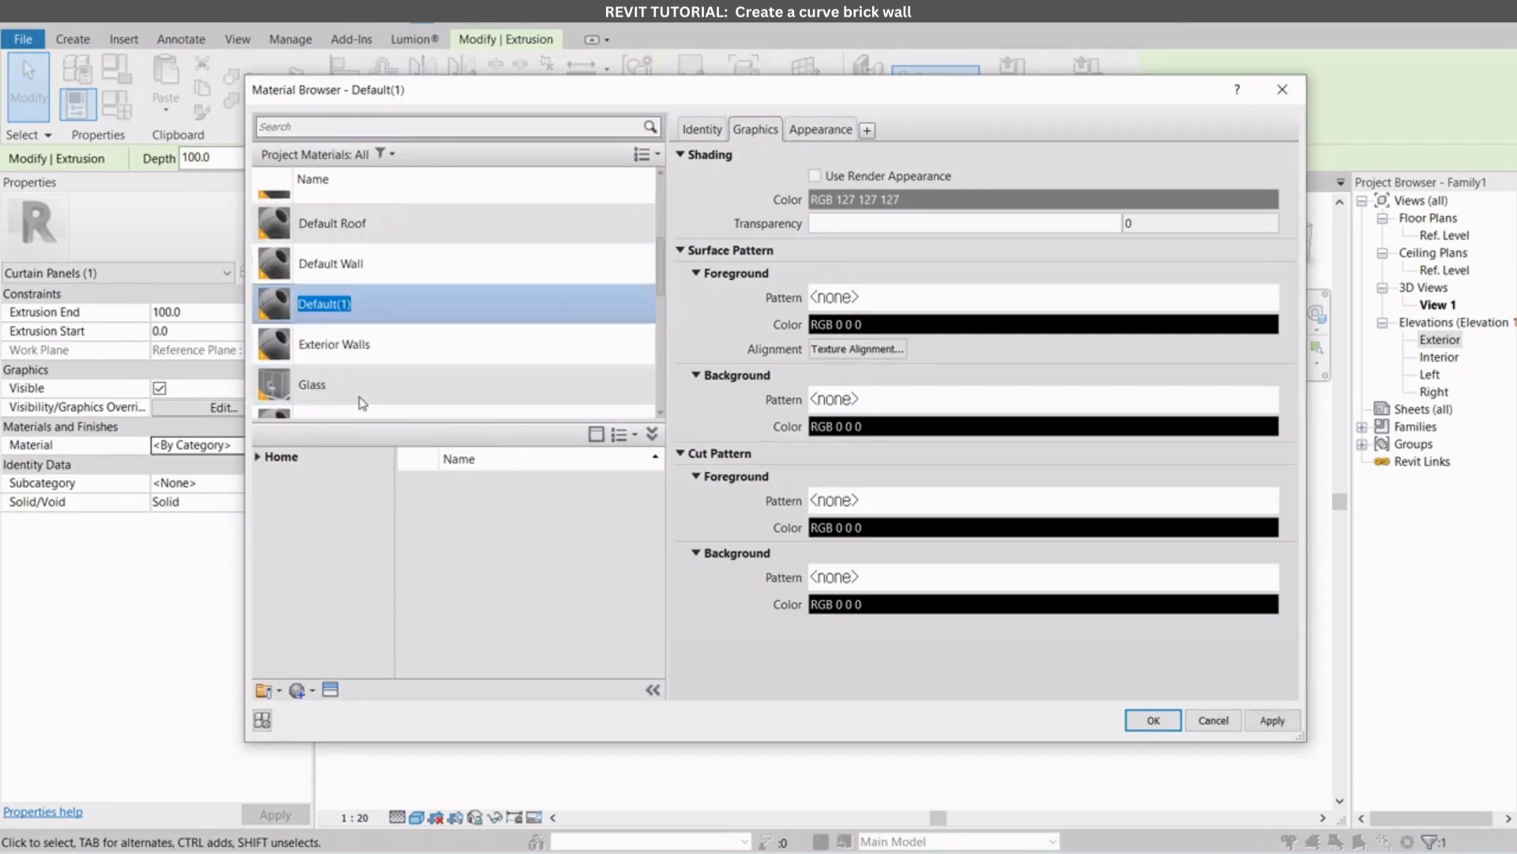
type("Brickwall")
key("Return")
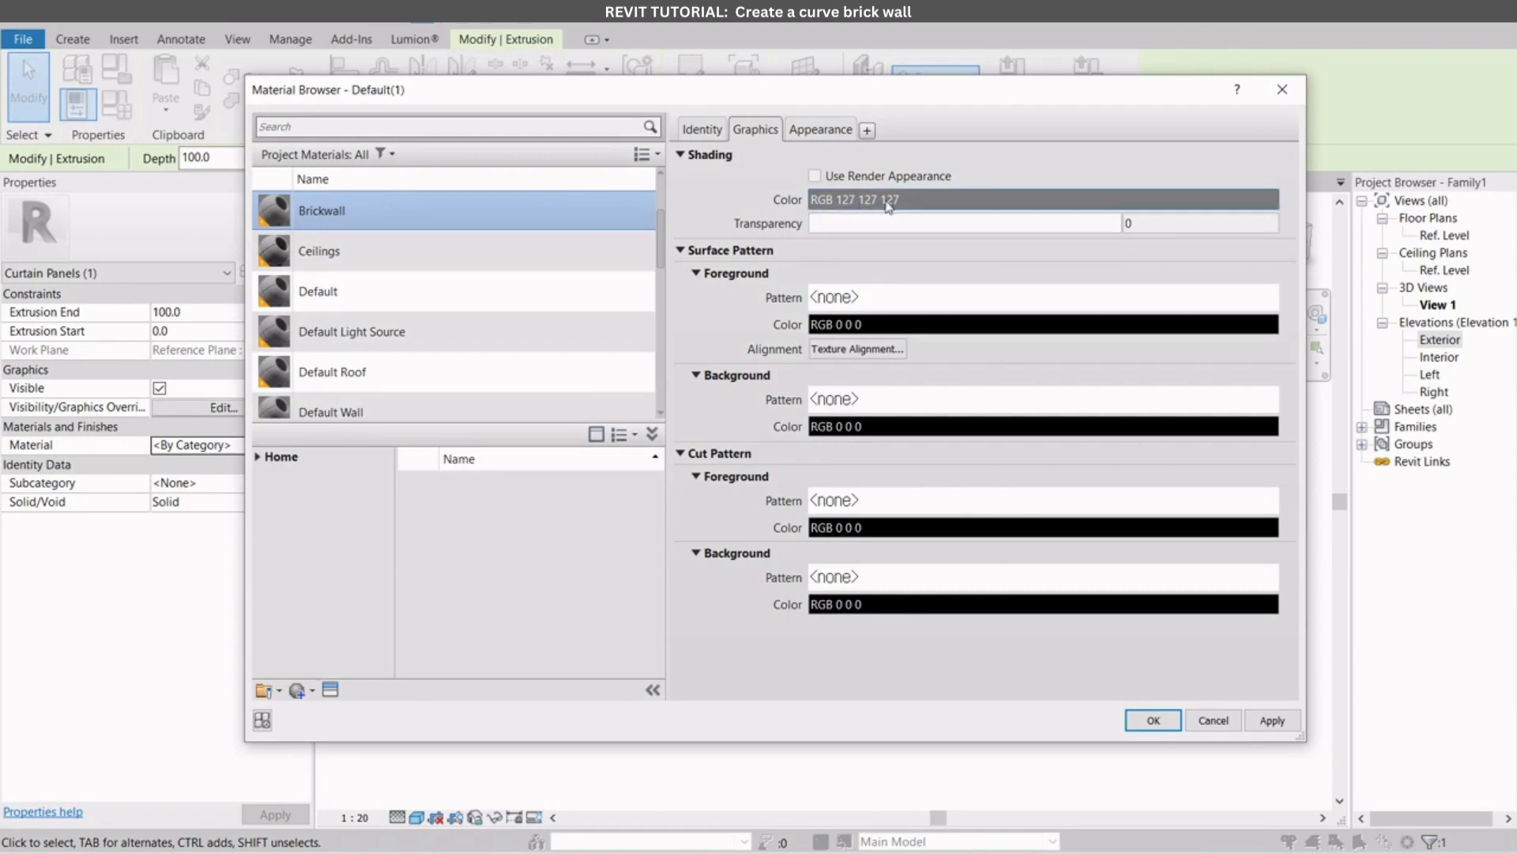
Step: Give the Brickwall material an orange-brown shading color and assign it to the brick extrusion
left_click(886, 199)
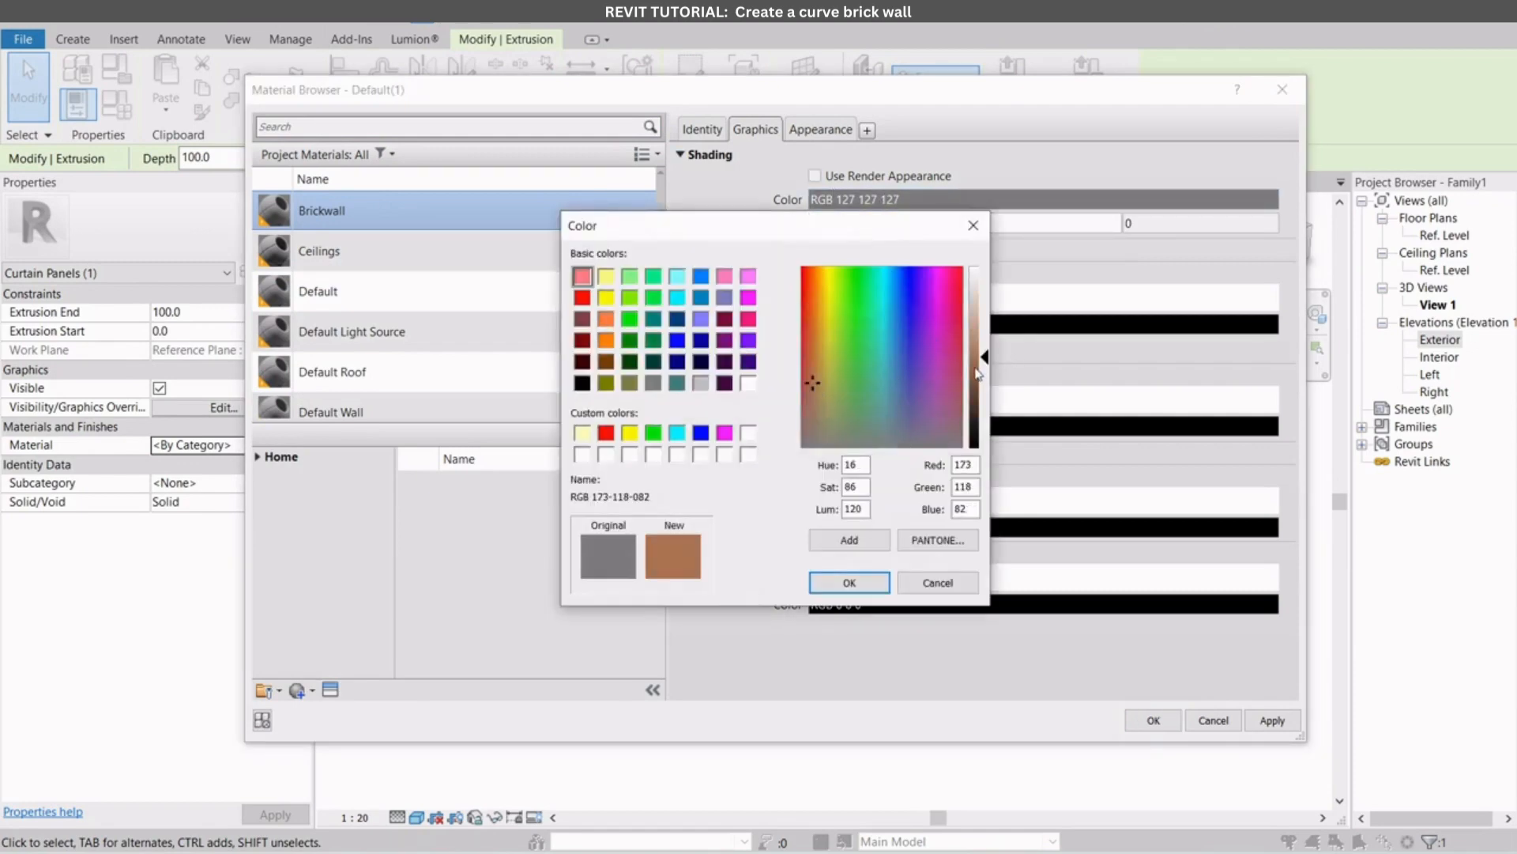
left_click(978, 371)
left_click(818, 371)
left_click(978, 361)
left_click(850, 582)
left_click(1271, 719)
left_click(1153, 719)
left_click(847, 620)
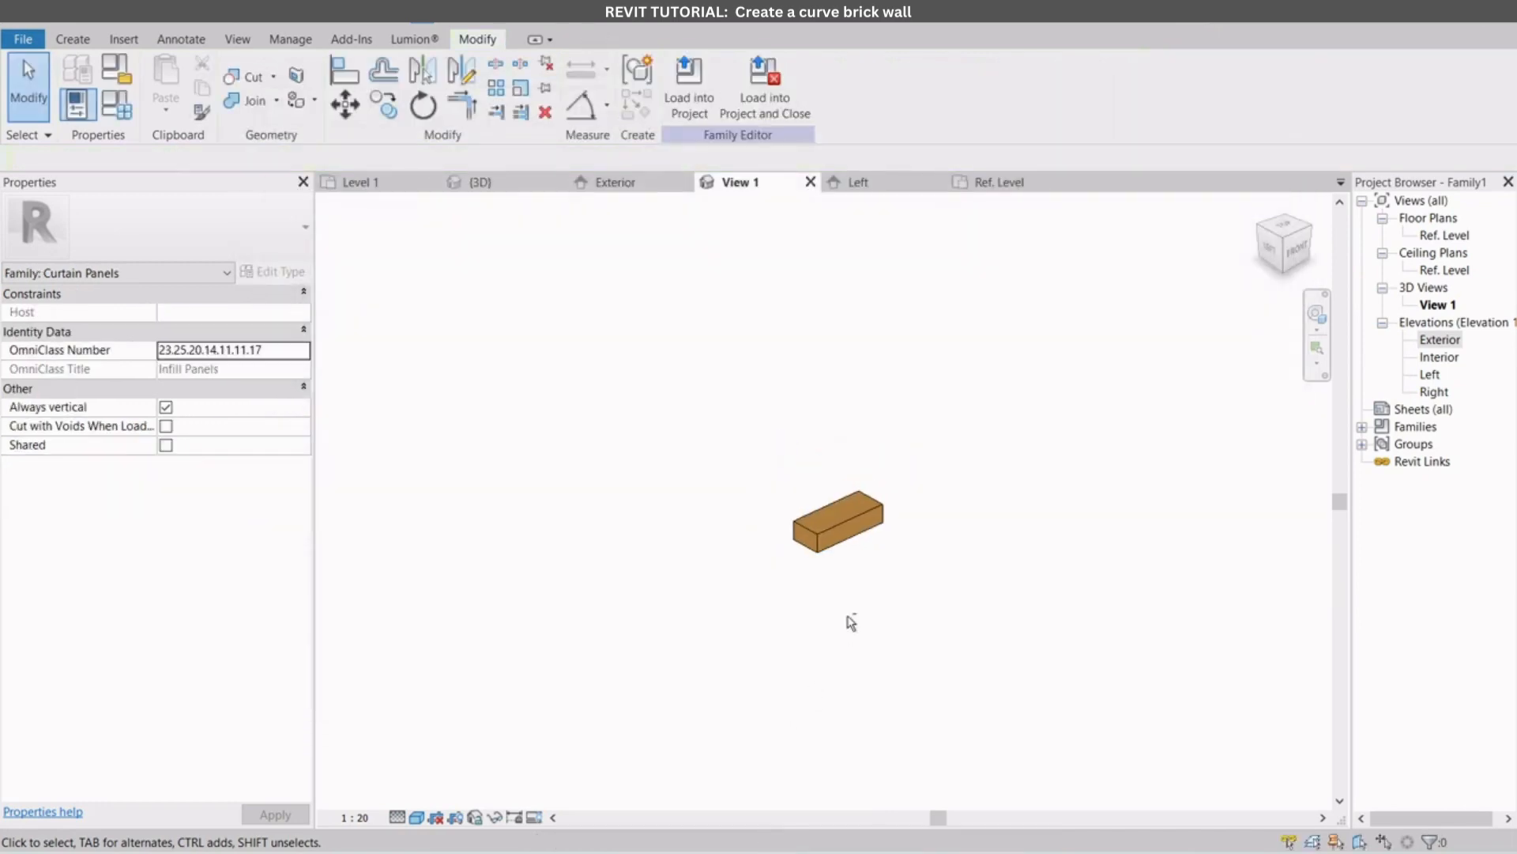
middle_click_drag(846, 619, 814, 586, "shift")
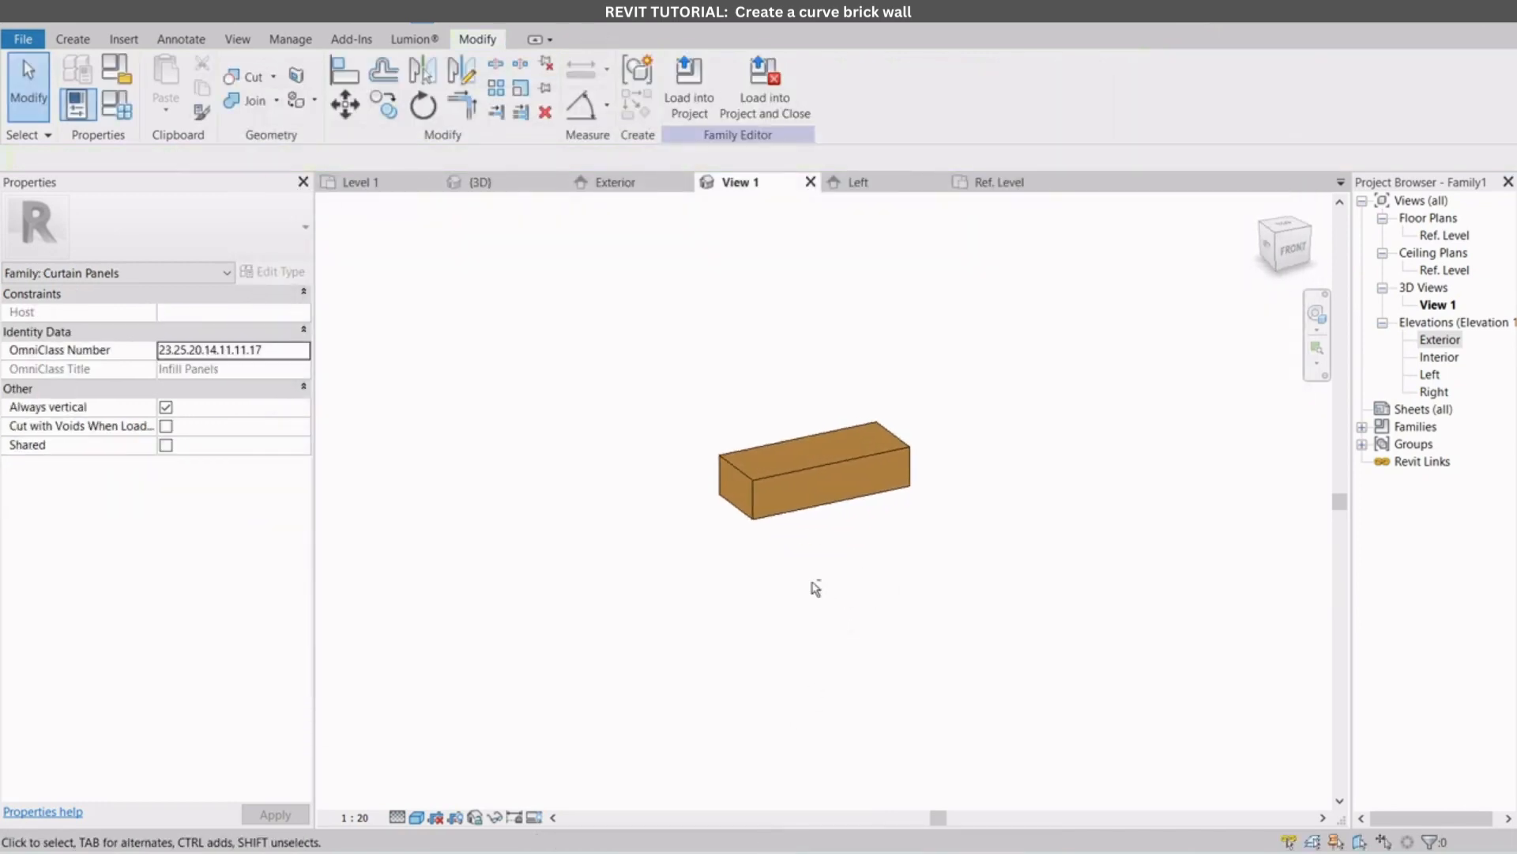
Step: Set the Exterior elevation to Fine detail and the Consistent Colors visual style
left_click(885, 182)
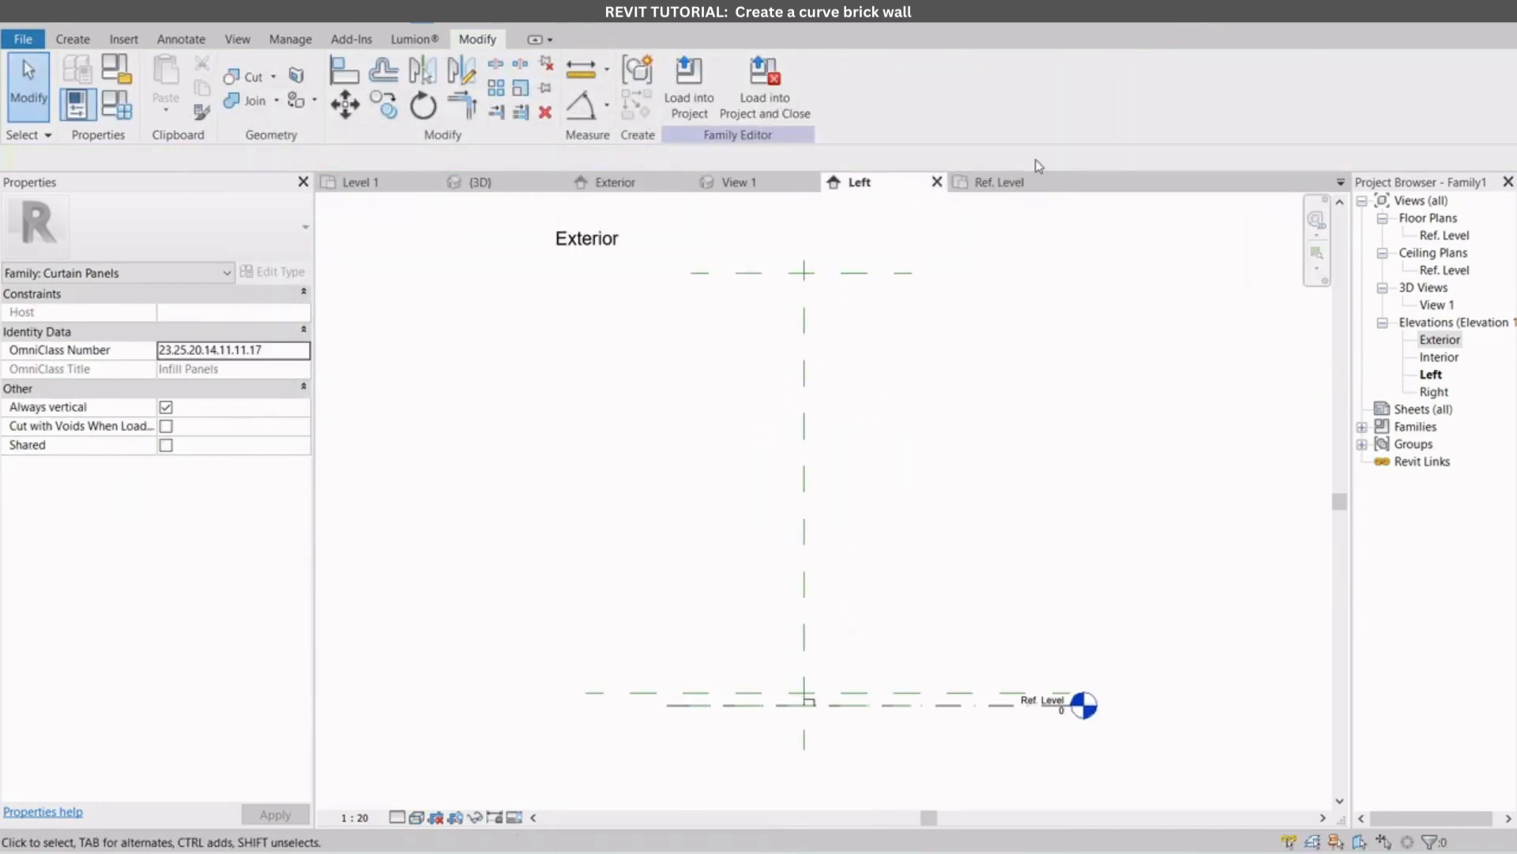
left_click(612, 184)
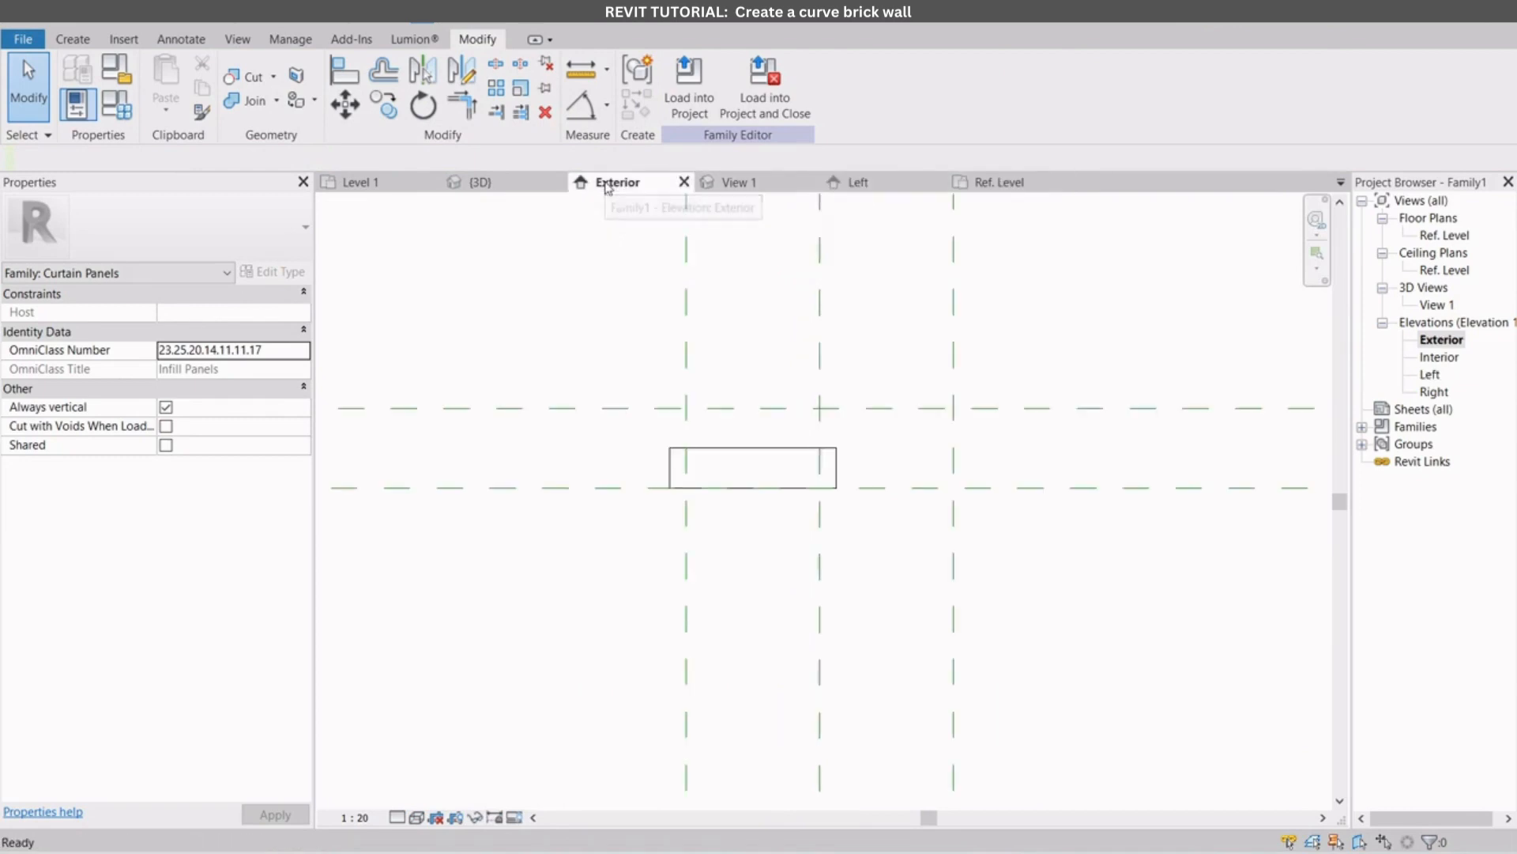
left_click(397, 817)
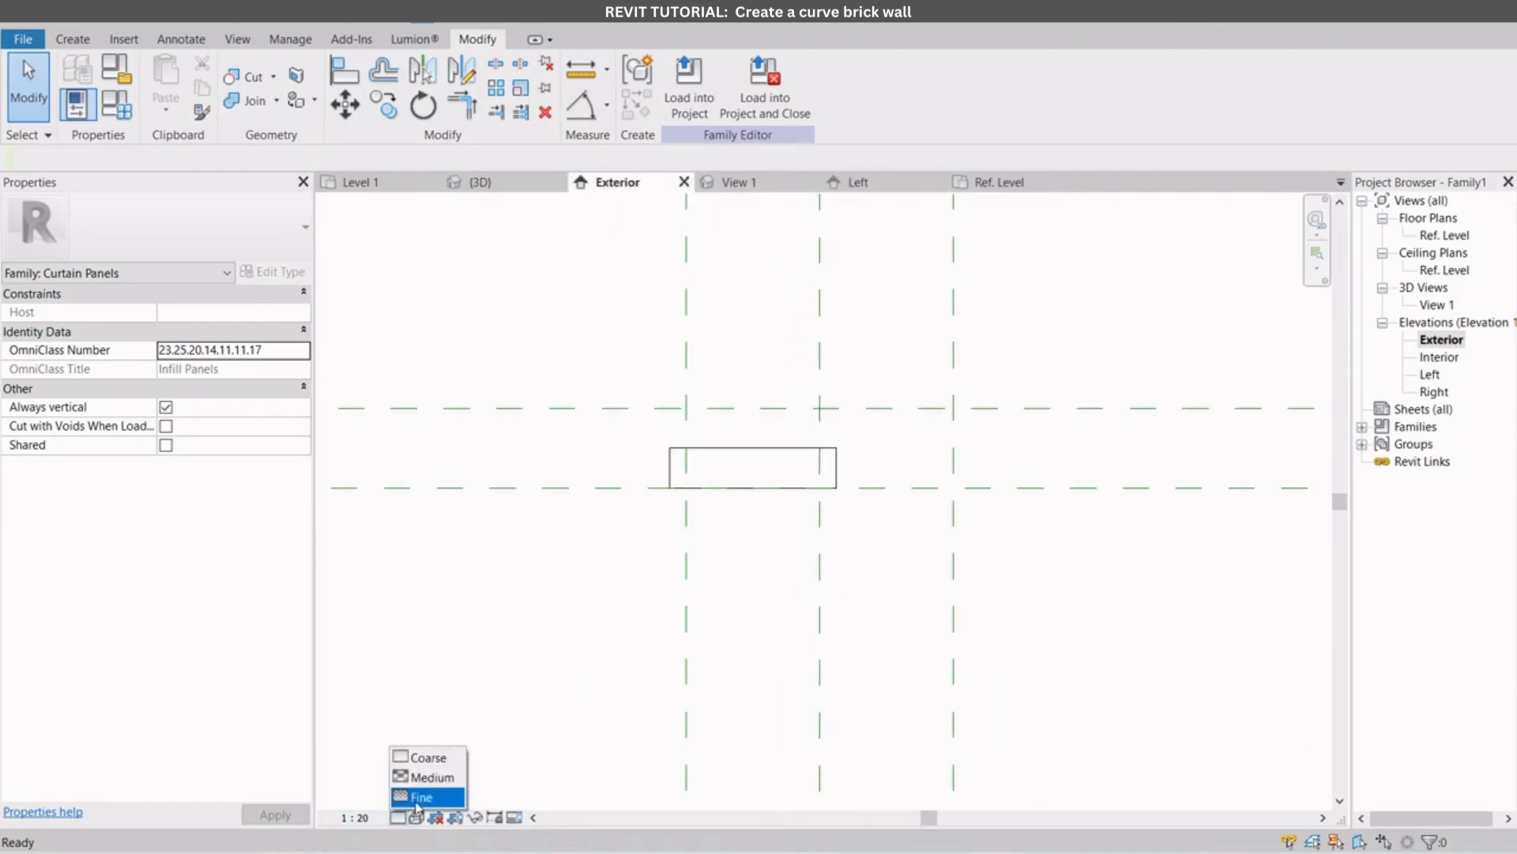
left_click(420, 792)
left_click(416, 817)
left_click(463, 761)
Step: Mirror a copy of the brick extrusion across the Center (Left/Right) reference plane in the Exterior elevation
scroll(723, 553, "down", 2)
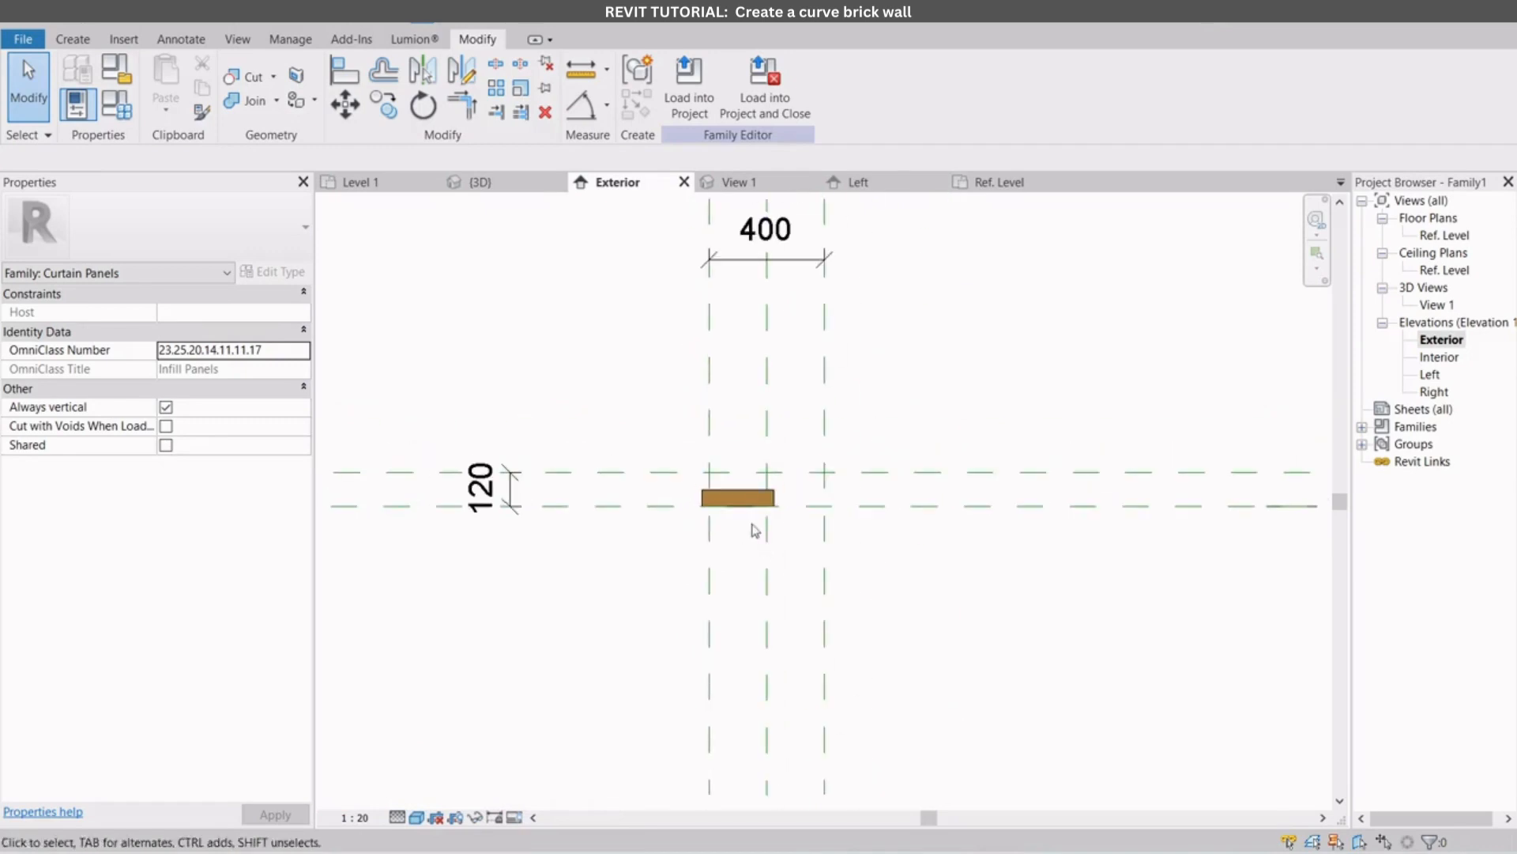
scroll(756, 530, "up", 3)
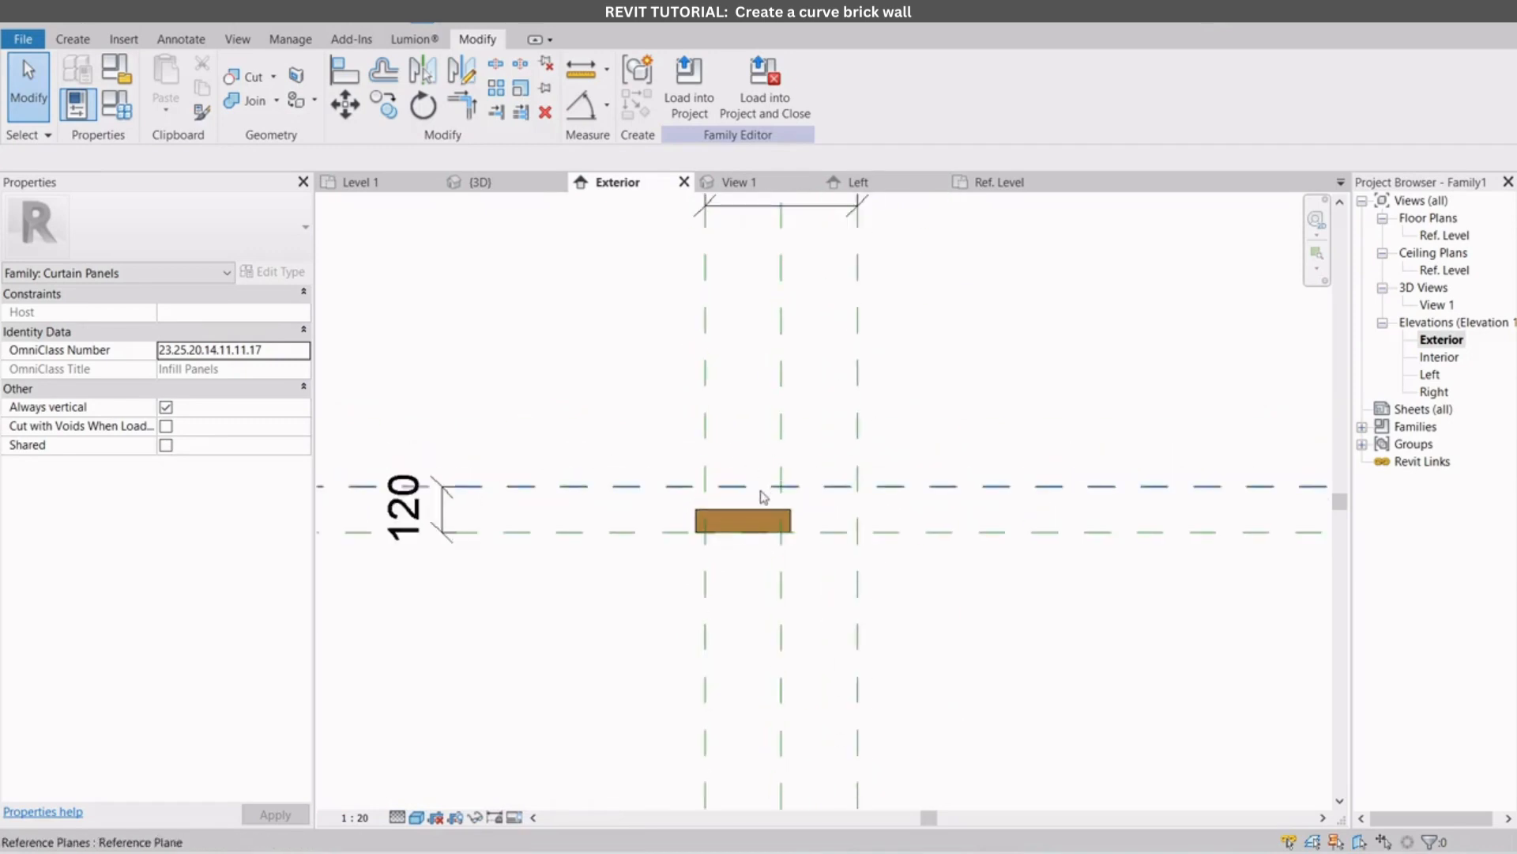
left_click(756, 530)
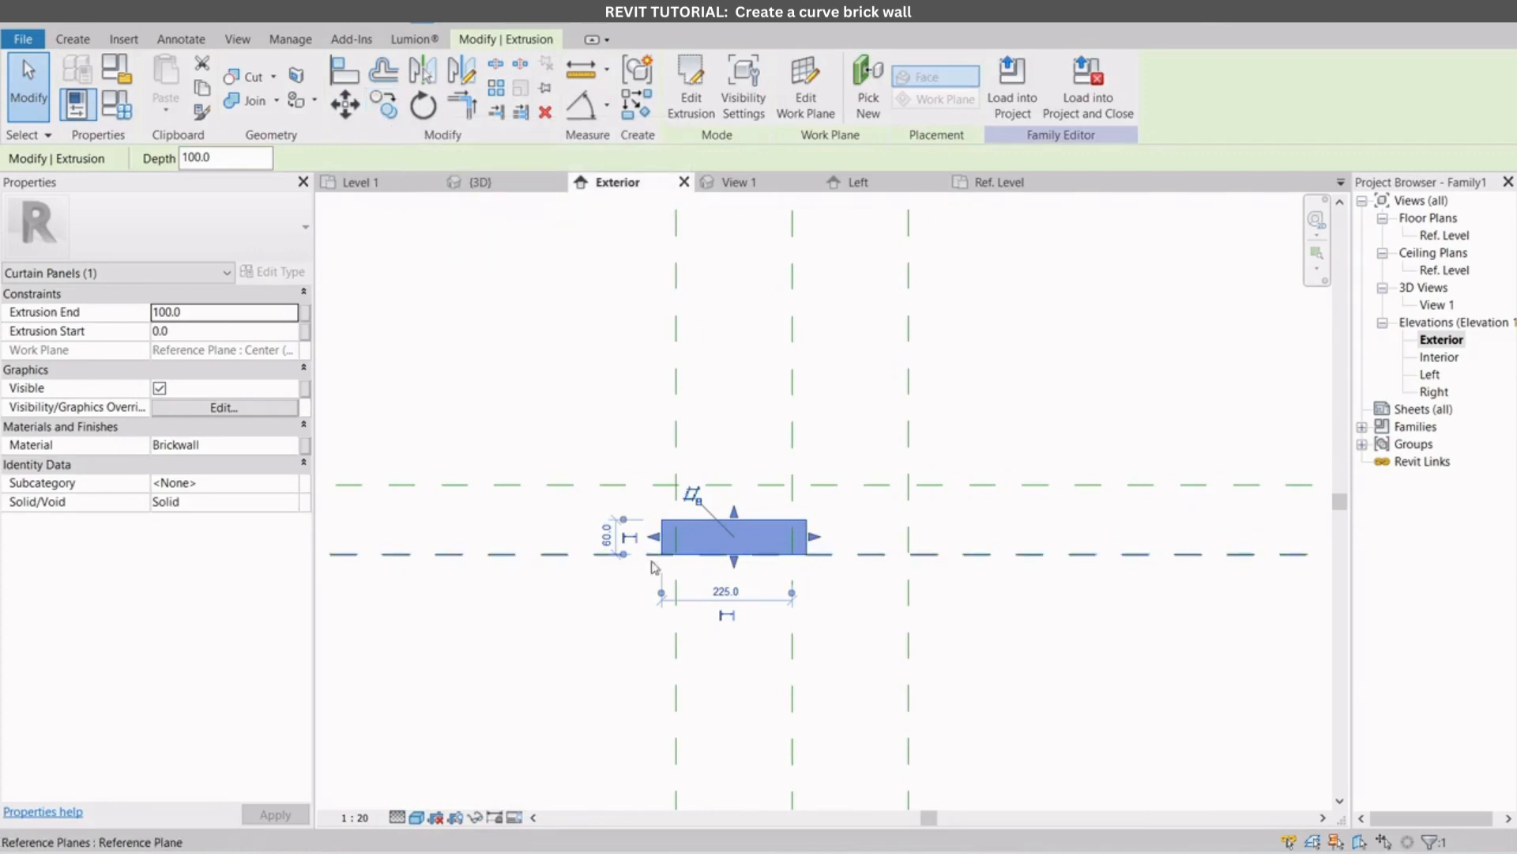
key("m")
key("m")
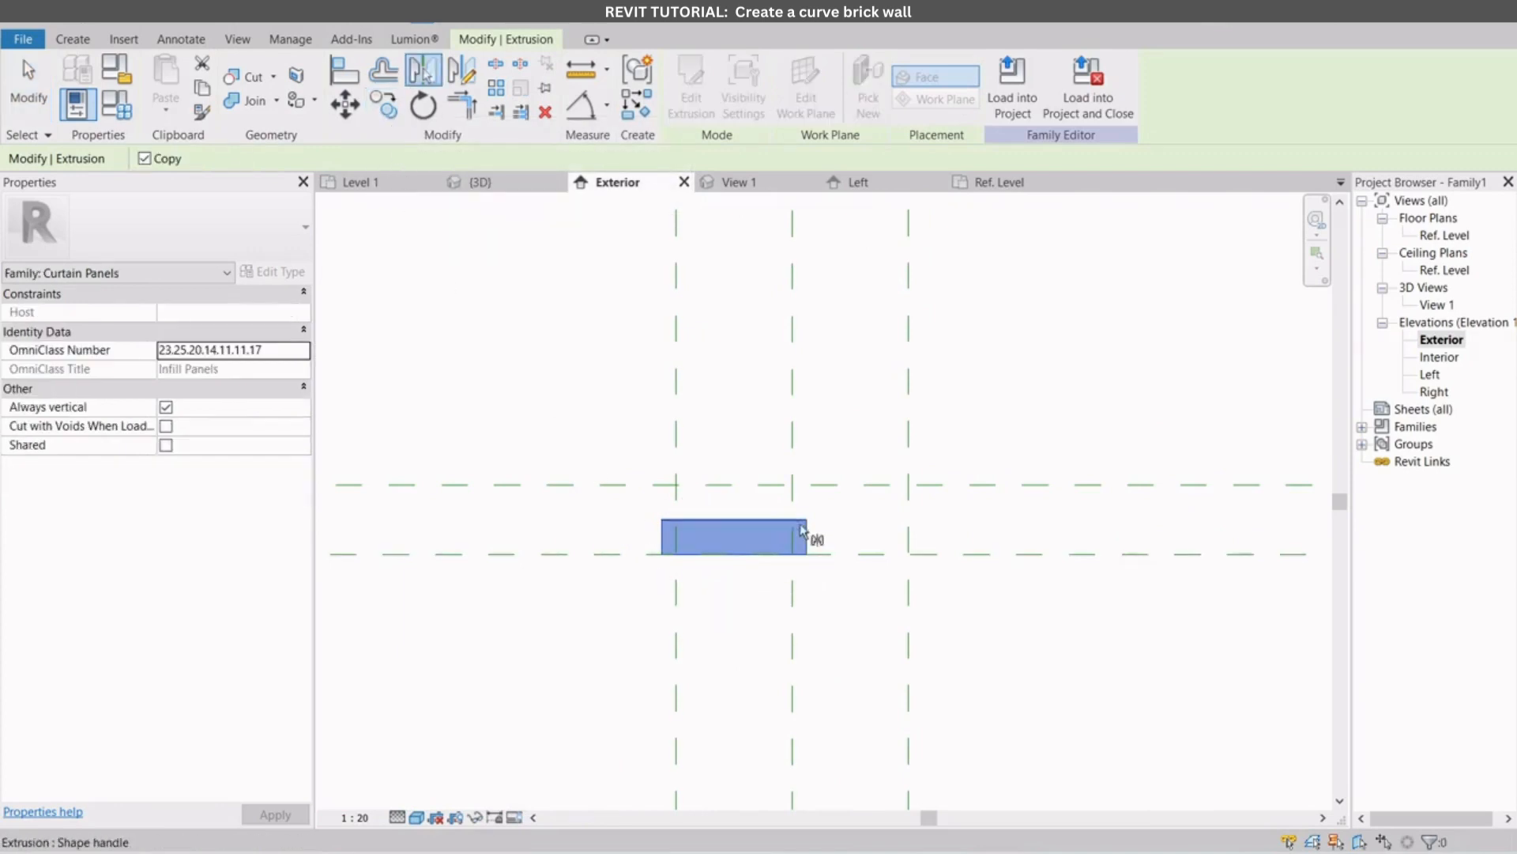
left_click(791, 463)
Step: Move the mirrored brick straight up by 60 mm so it sits on top of the first brick
key("m")
key("v")
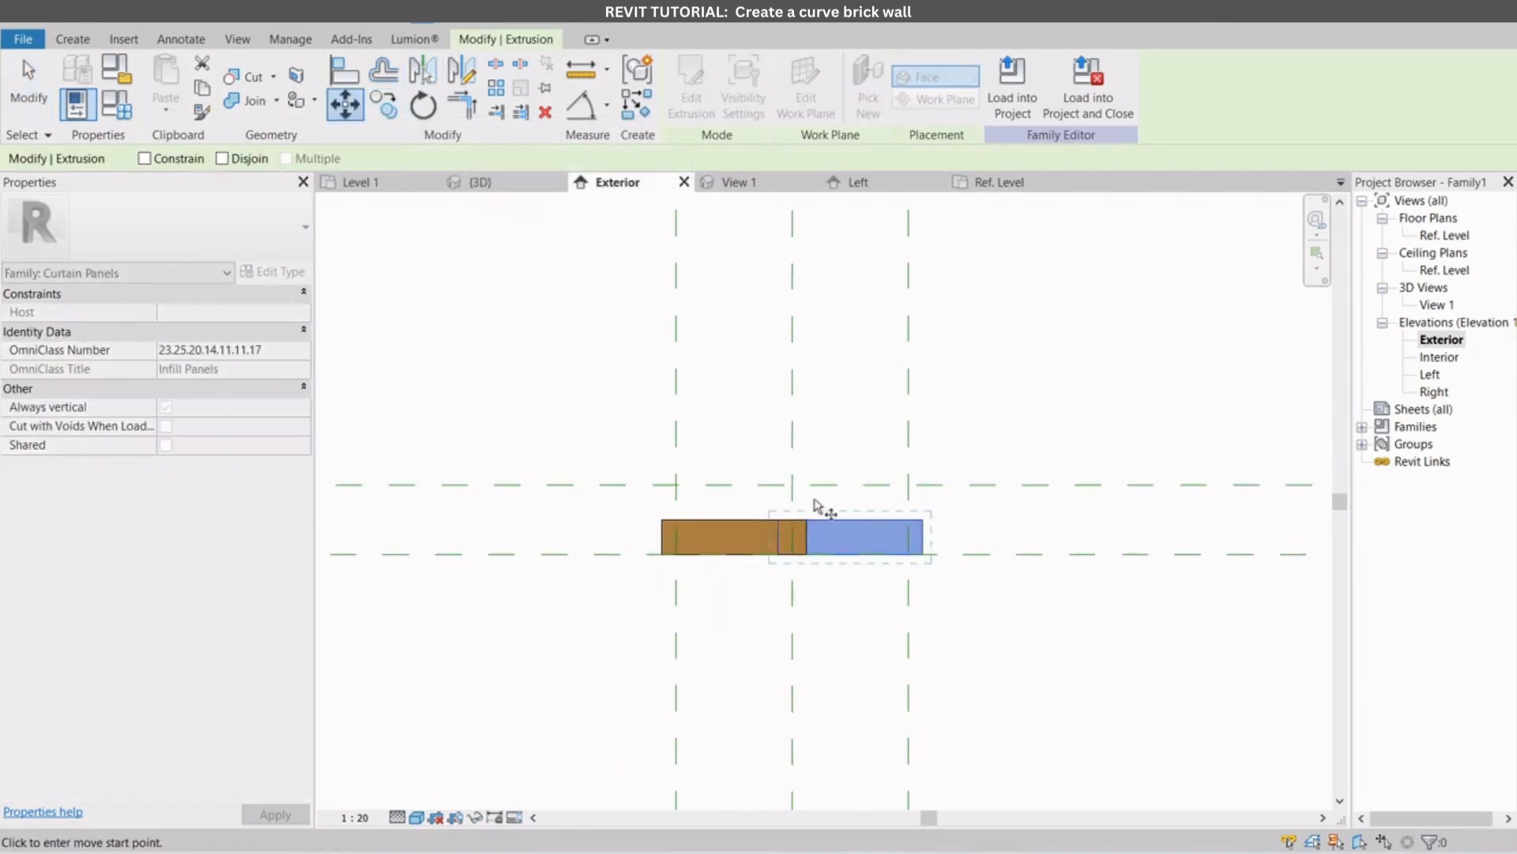
scroll(797, 546, "up", 2)
left_click(789, 559)
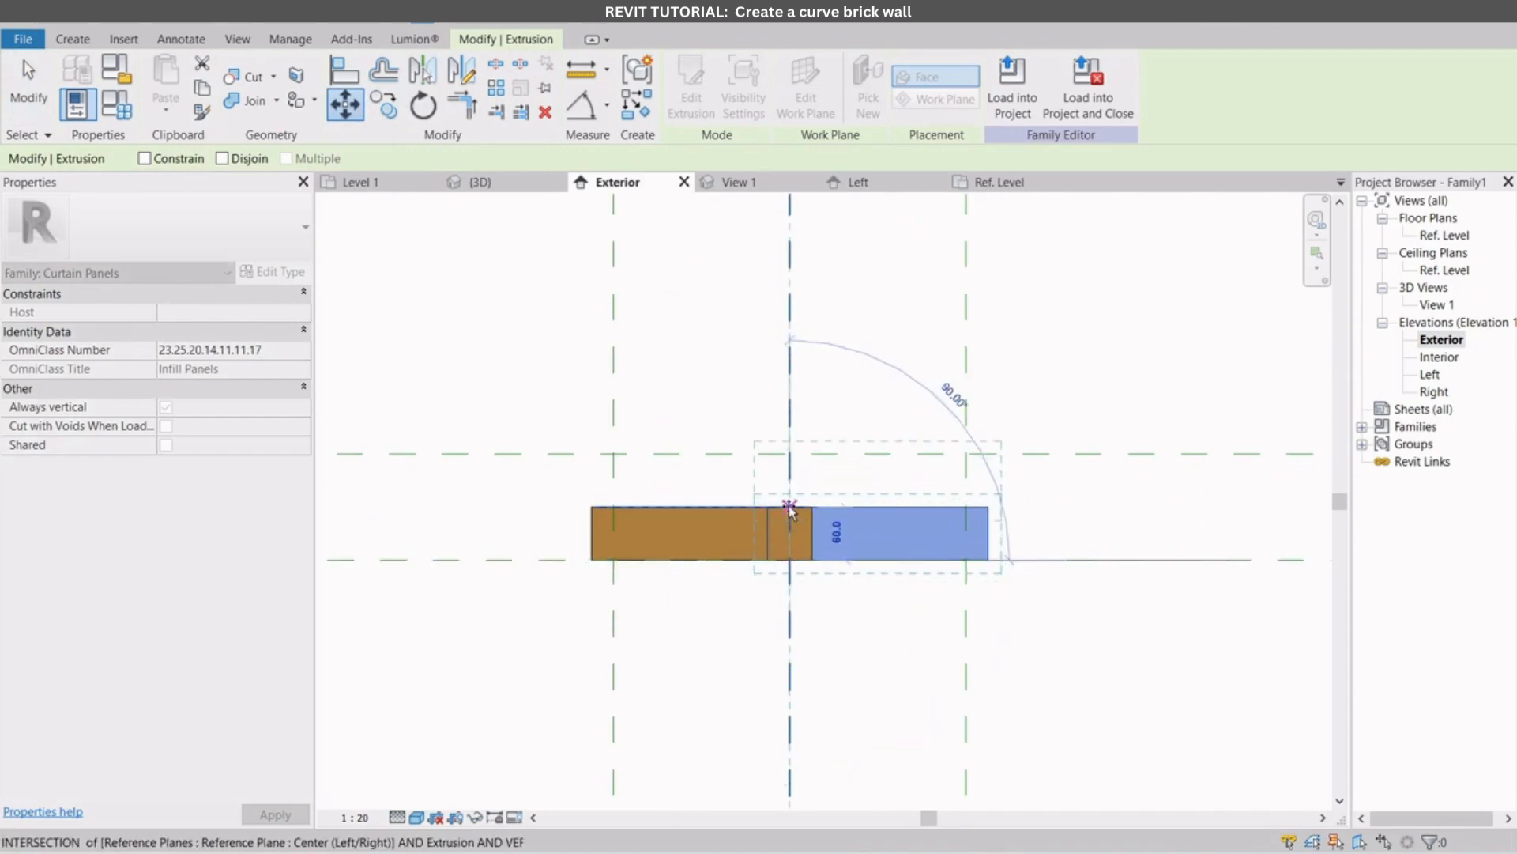
left_click(790, 506)
scroll(790, 553, "down", 3)
key("Escape")
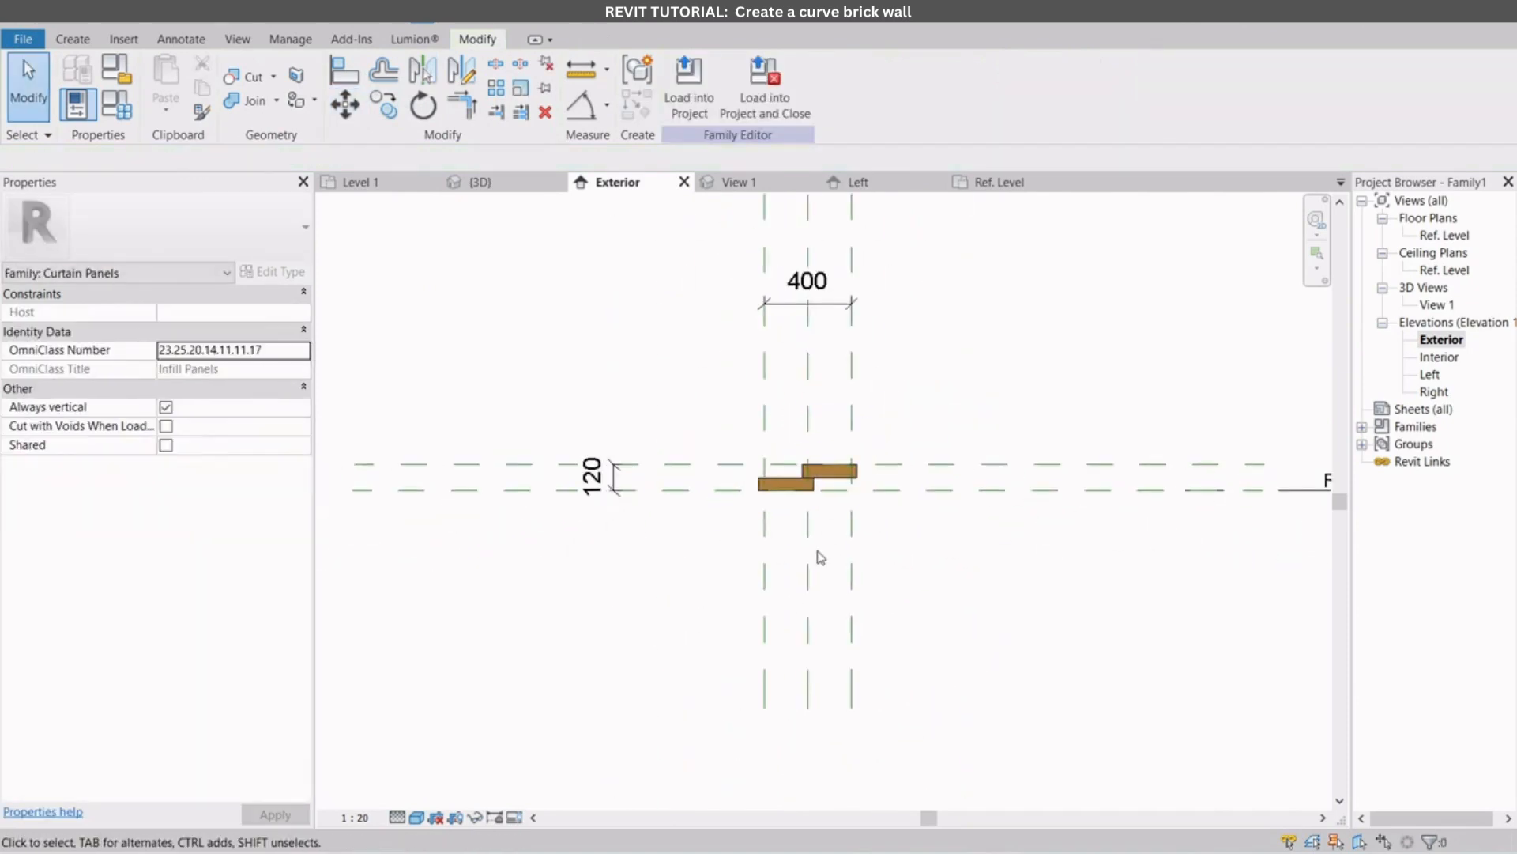
Step: Save the family from its 3D view as "Brickwall pattern" in the Downloads folder, with the active view as thumbnail source
left_click(735, 182)
middle_click_drag(704, 583, 799, 609, "shift")
left_click(25, 41)
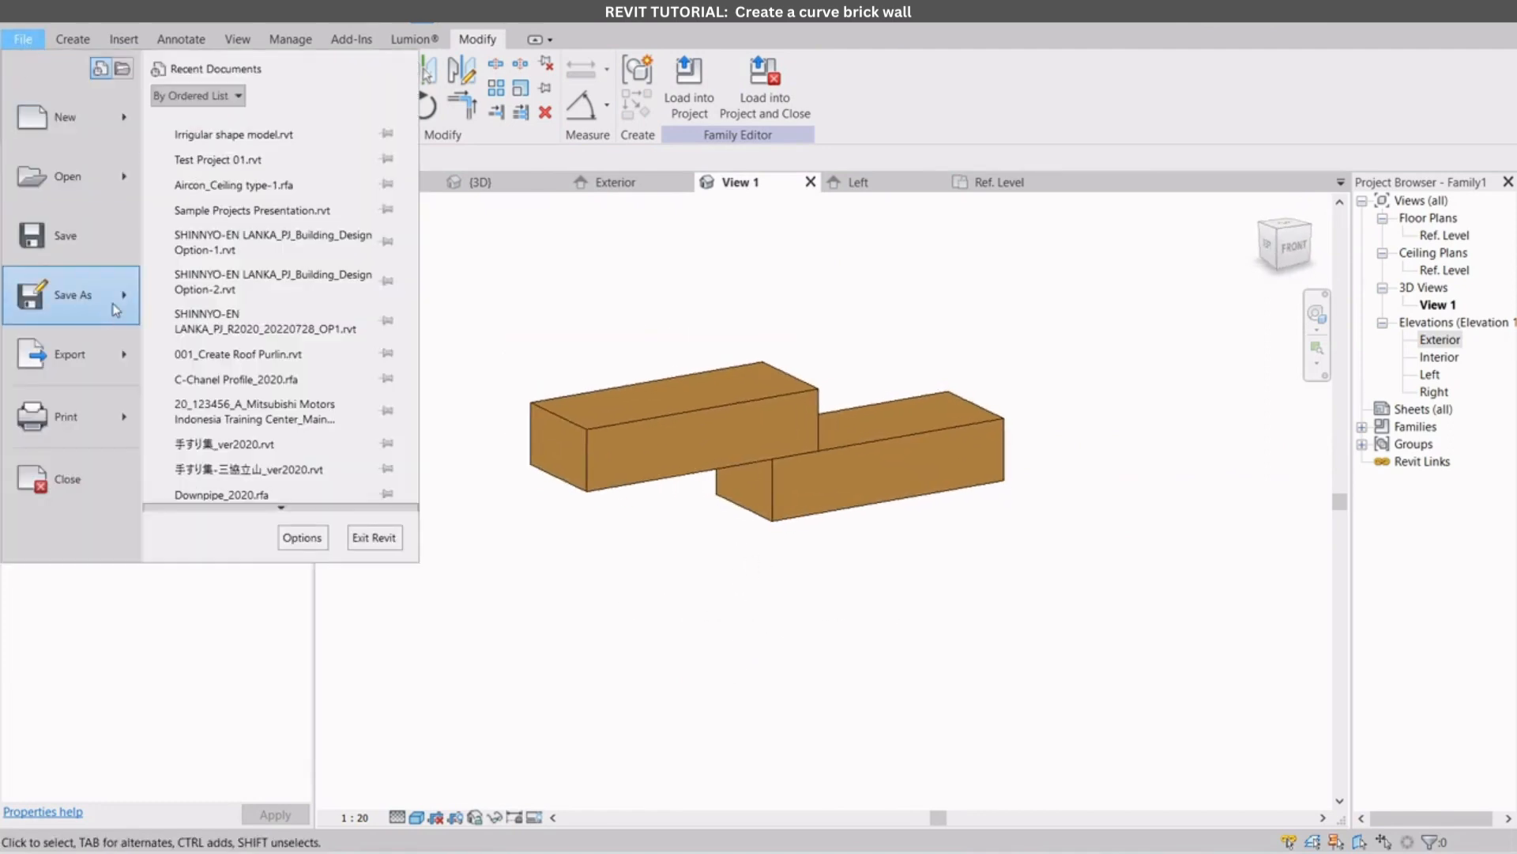
mouse_move(128, 302)
left_click(206, 270)
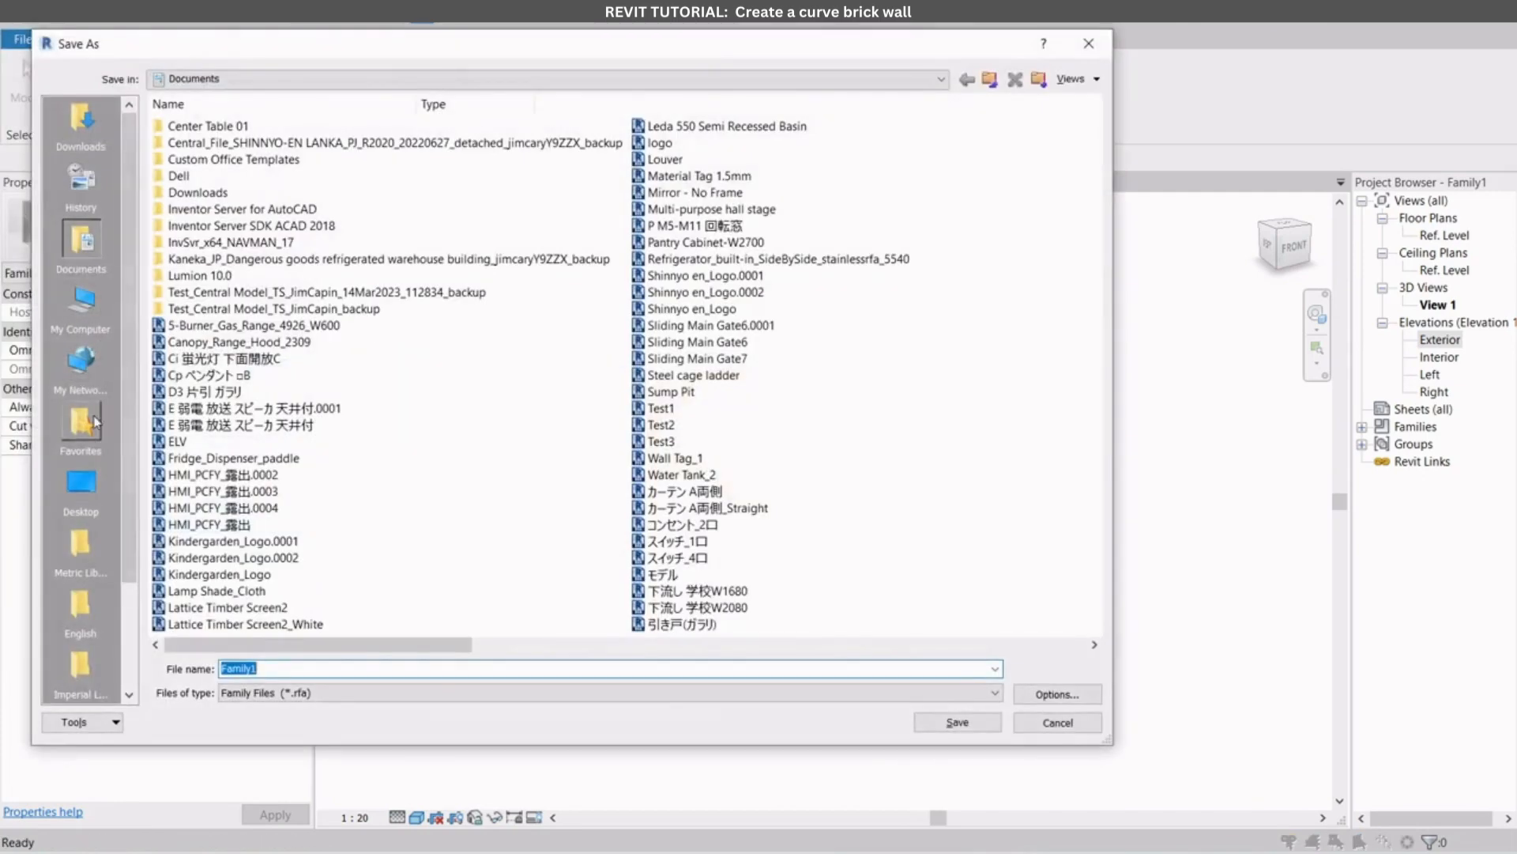
left_click(82, 304)
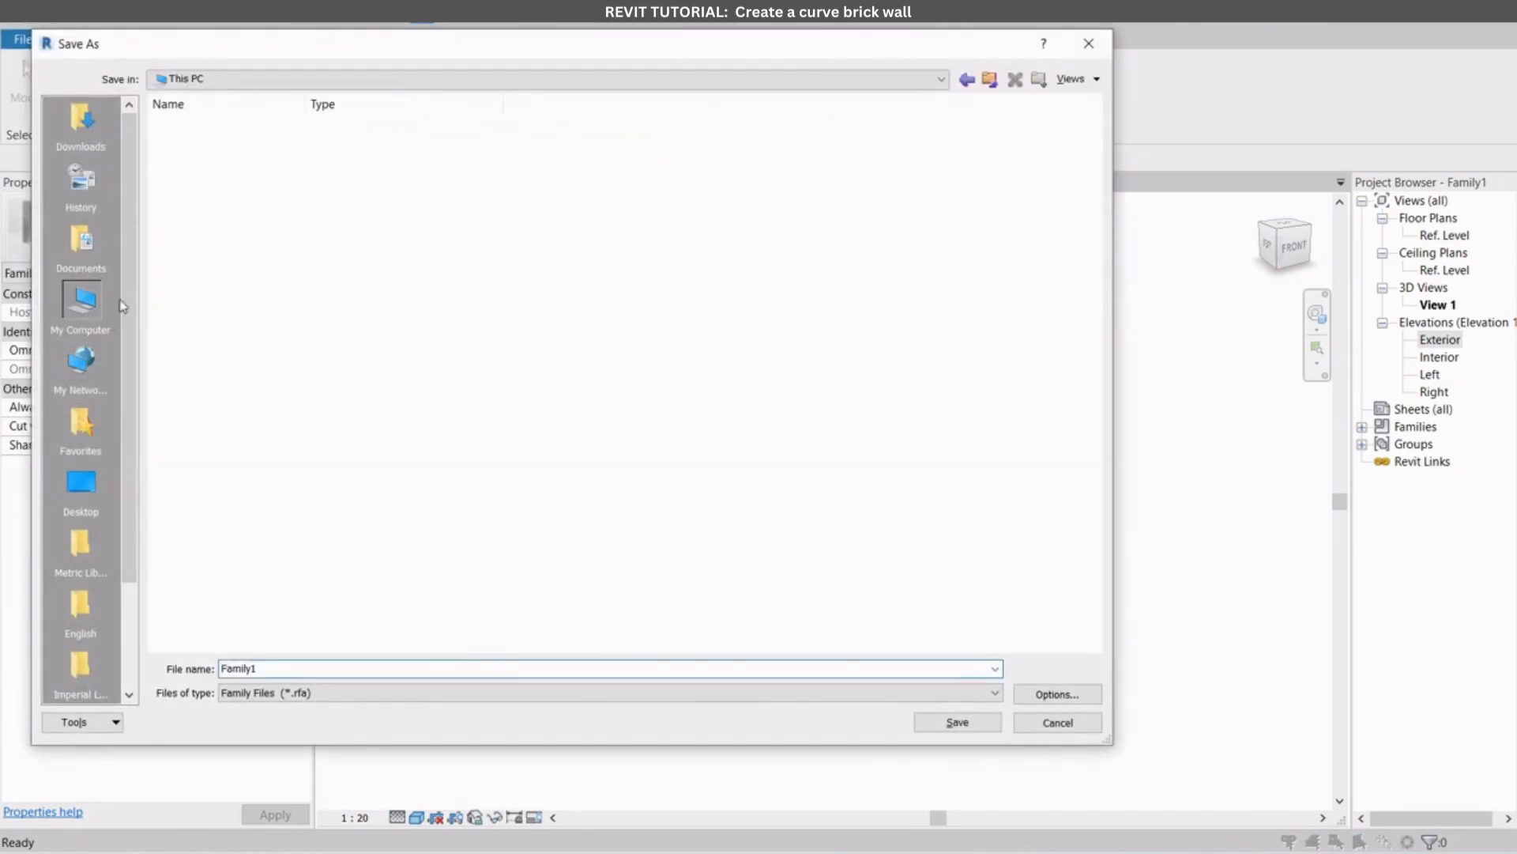
double_click(194, 176)
double_click(270, 664)
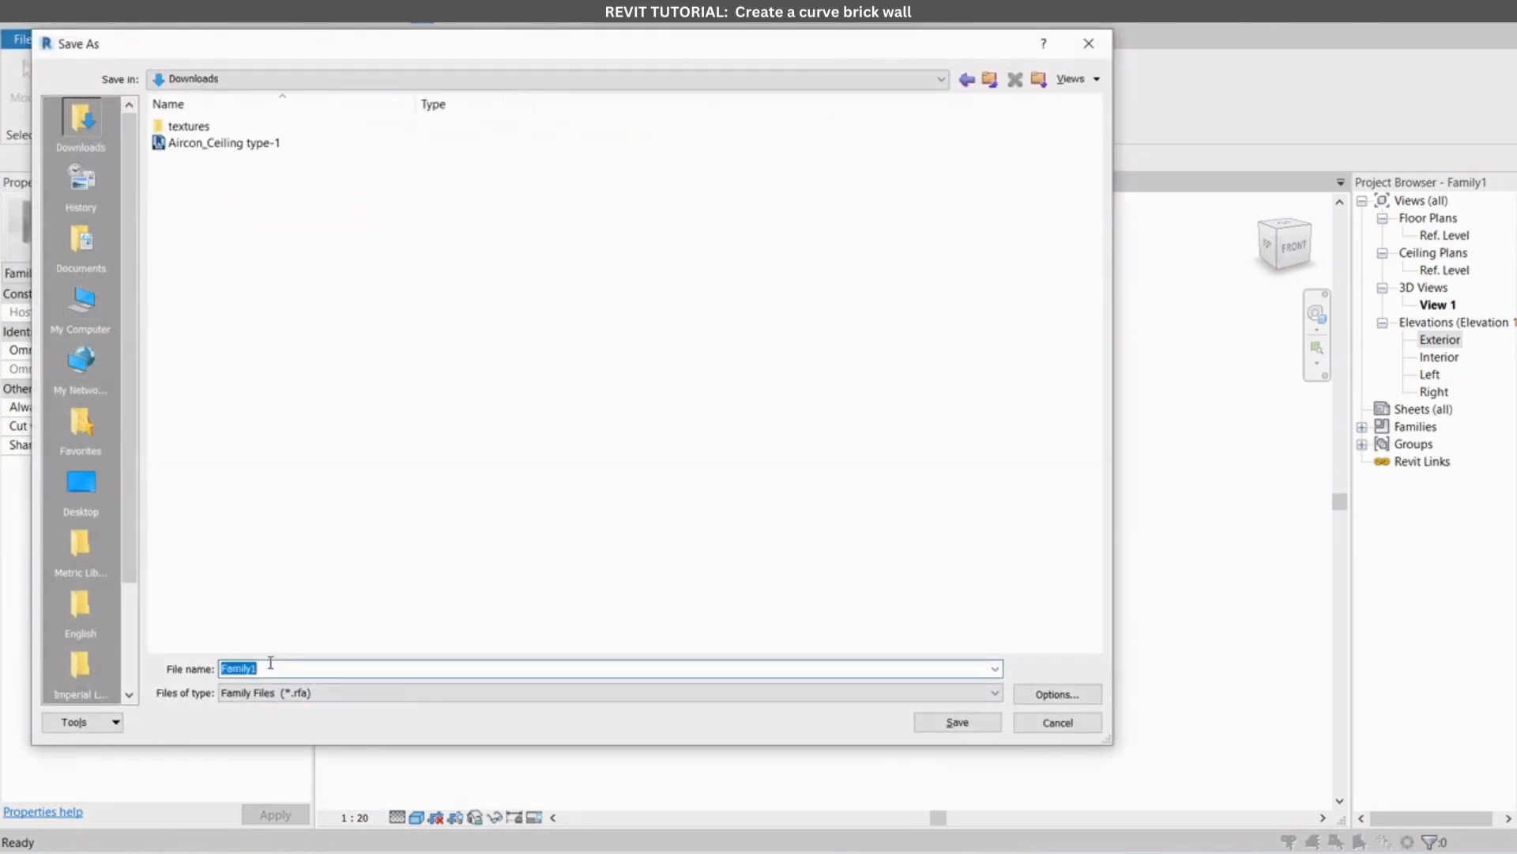
type("Brickwall pattern")
left_click(1057, 694)
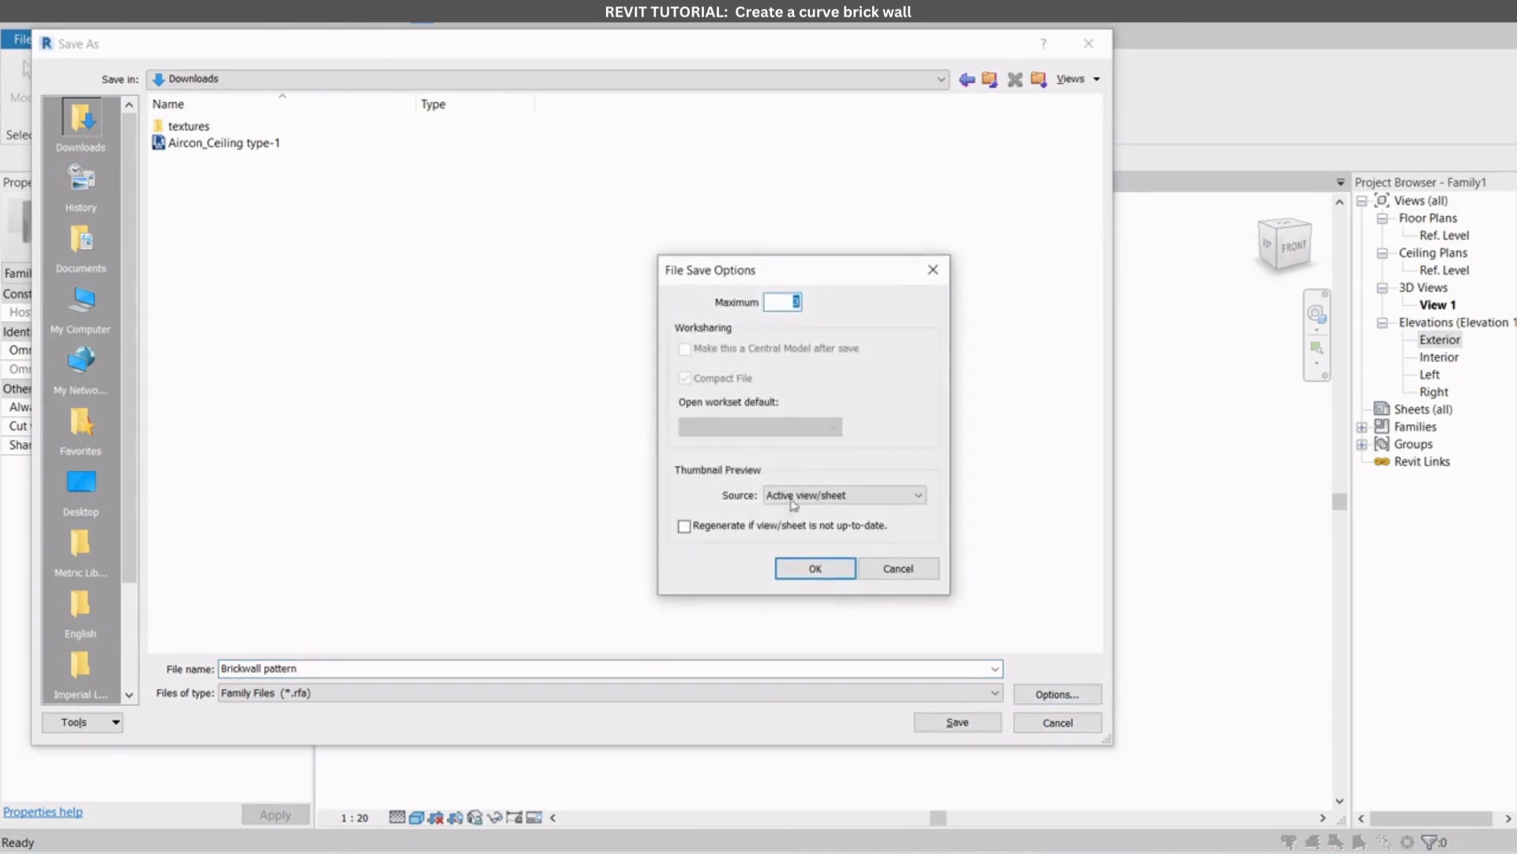
left_click(814, 568)
left_click(955, 722)
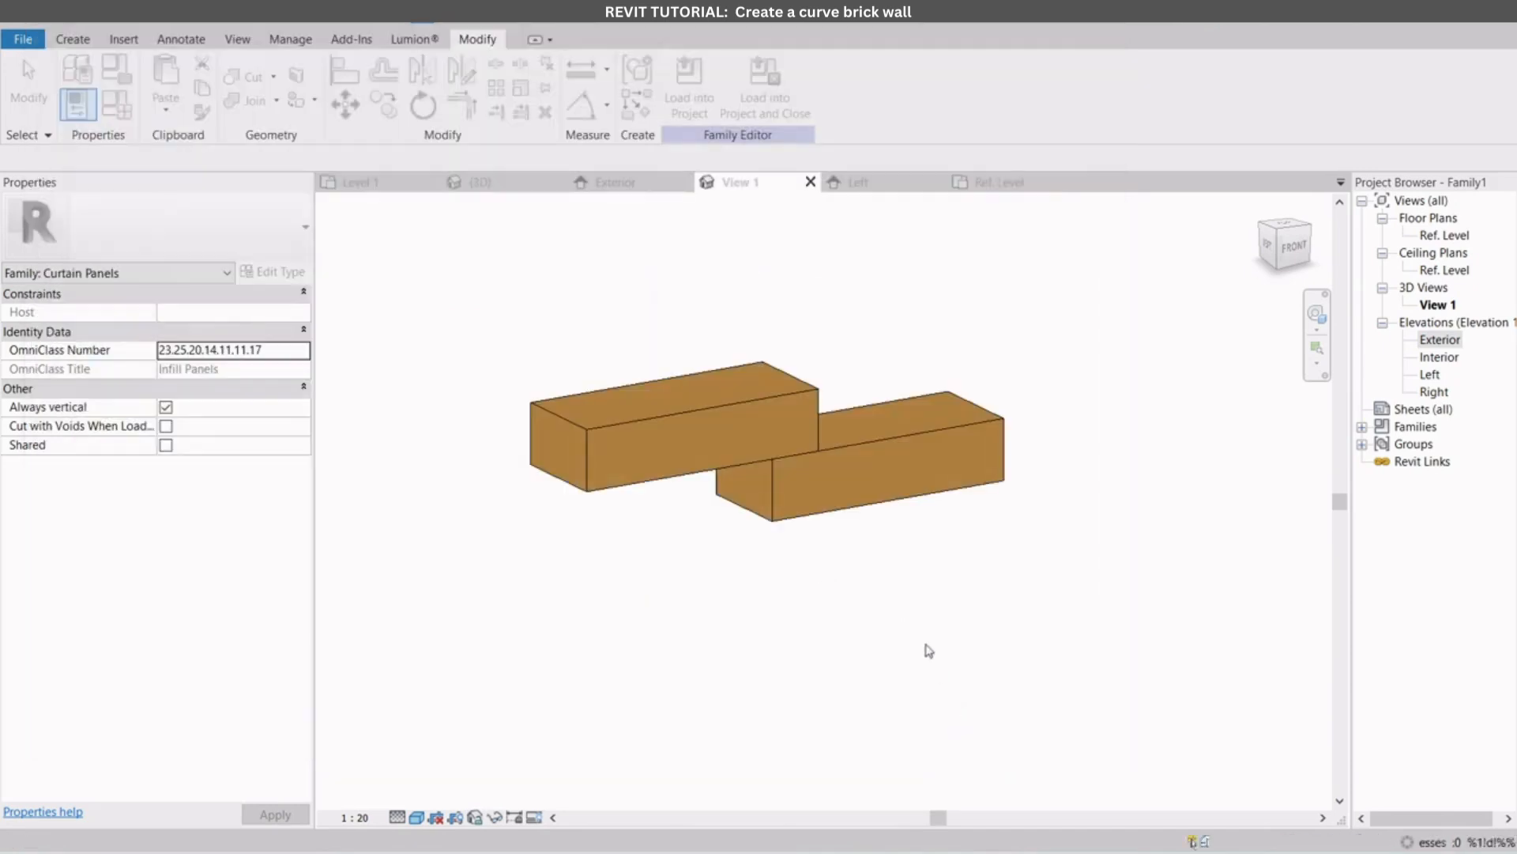
Step: Close the inactive views and load the Brickwall pattern family into the project with the curved mass
left_click(454, 25)
middle_click_drag(556, 315, 561, 318, "shift")
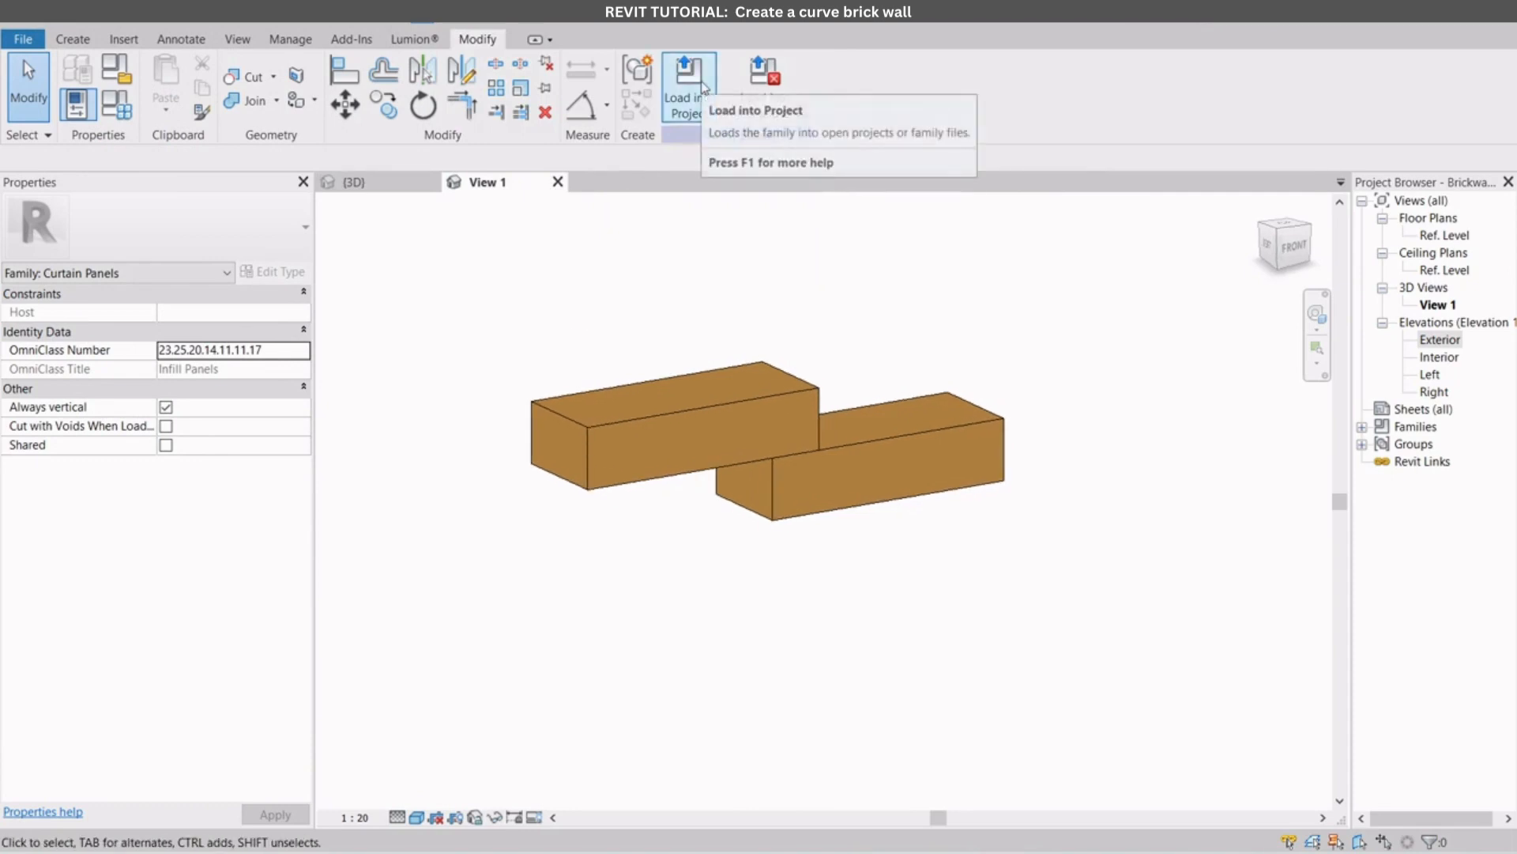
left_click(689, 87)
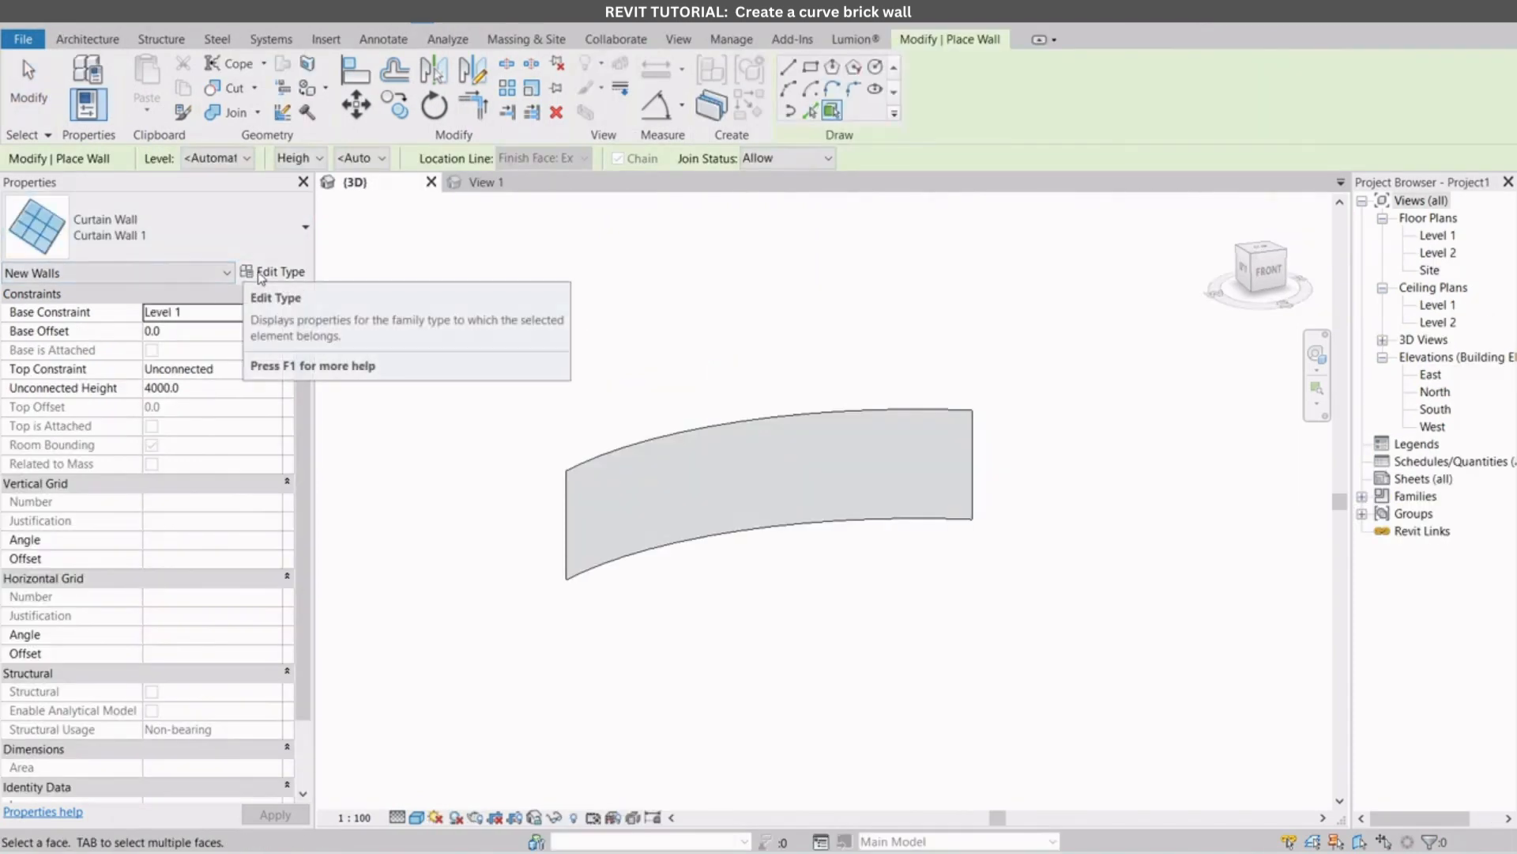
Step: Duplicate the Curtain Wall 1 type as a new curtain wall type named Brickwall
left_click(234, 227)
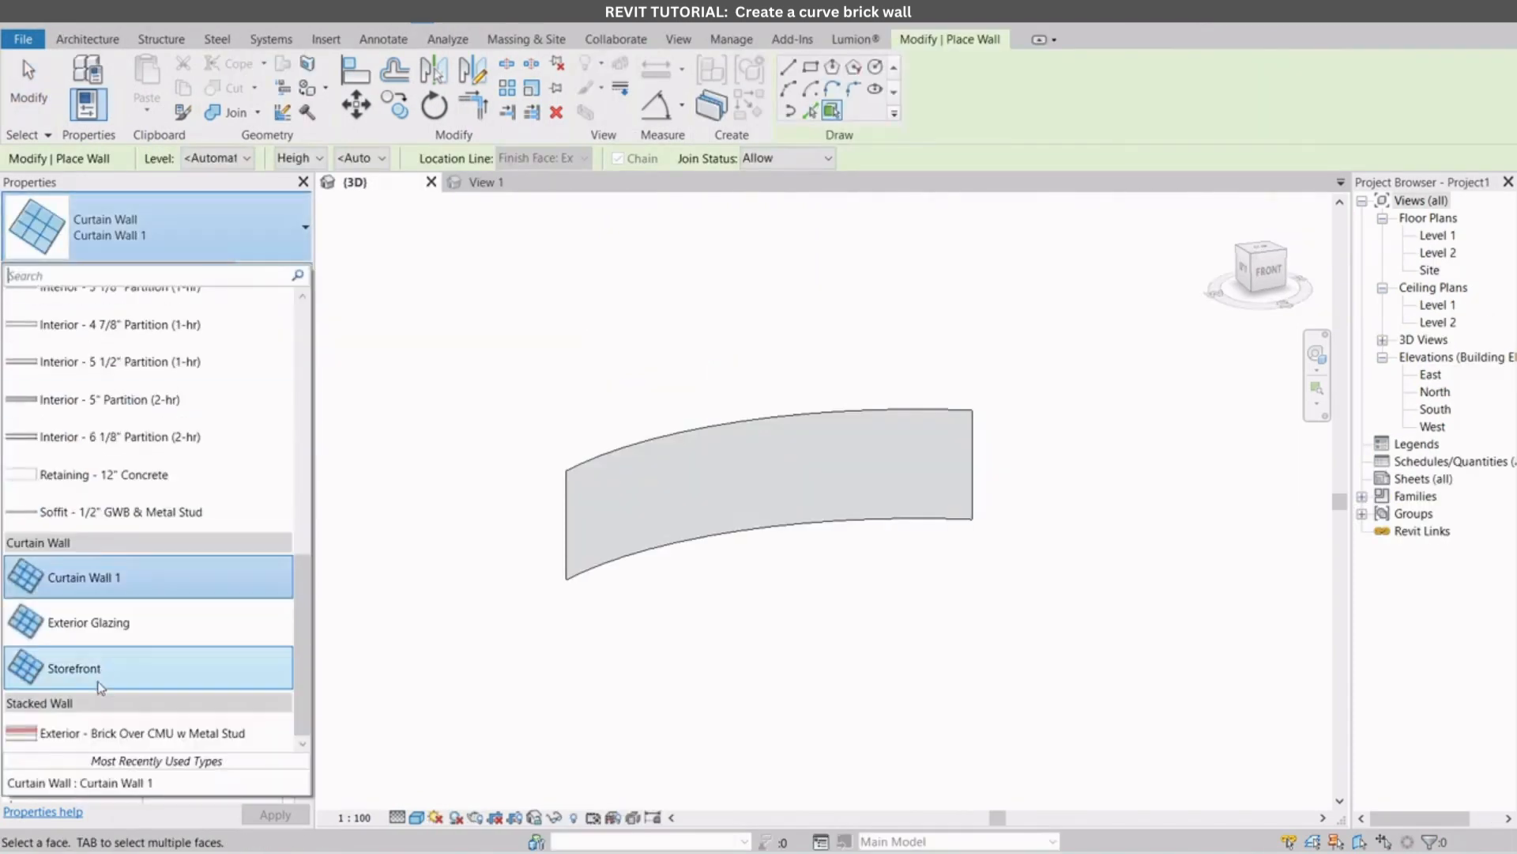
left_click(412, 381)
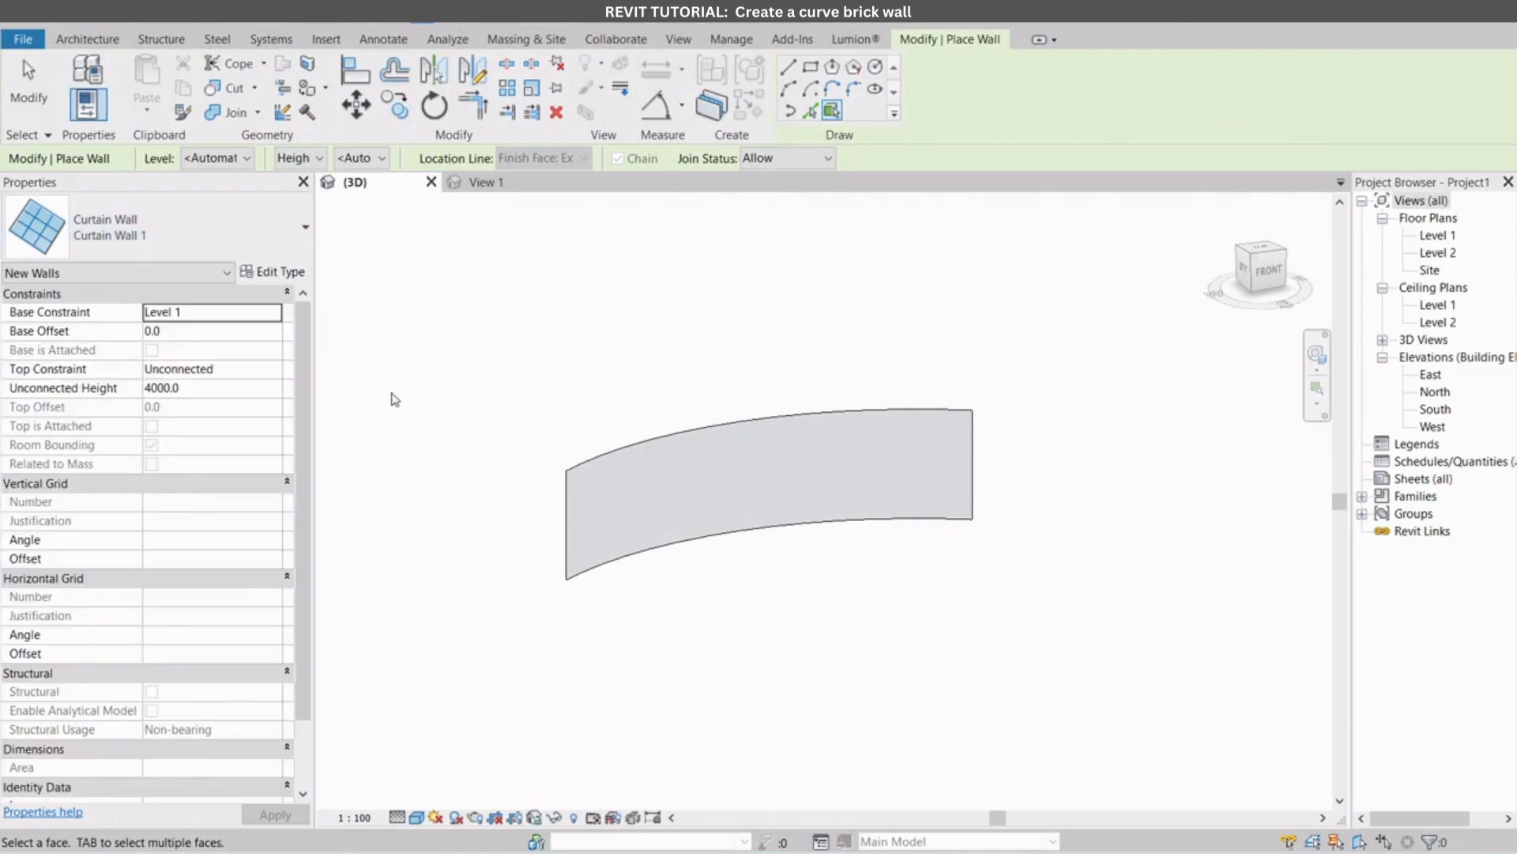
left_click(285, 272)
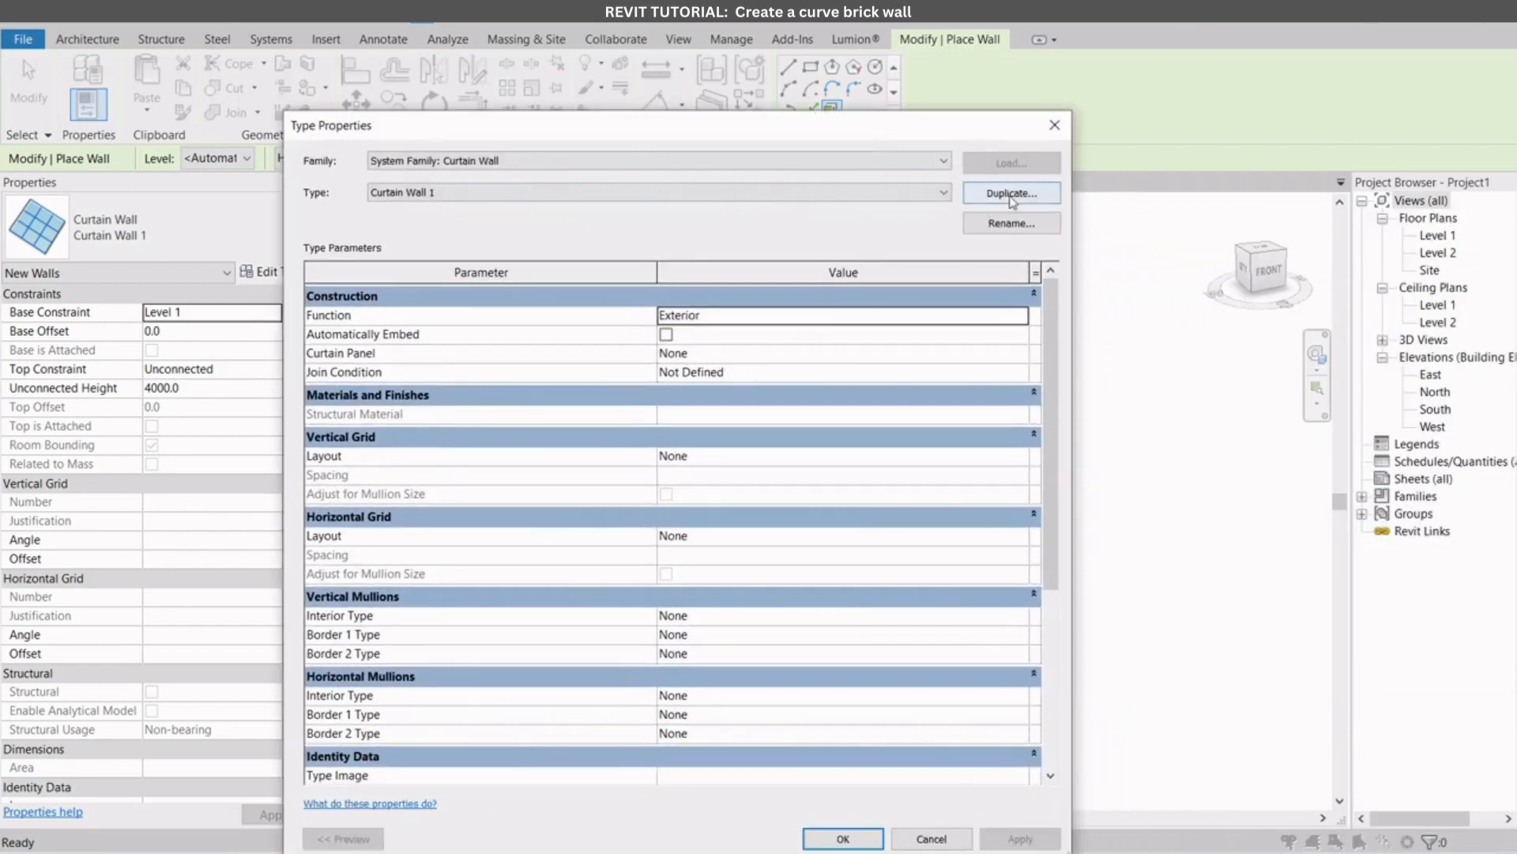
left_click(1012, 193)
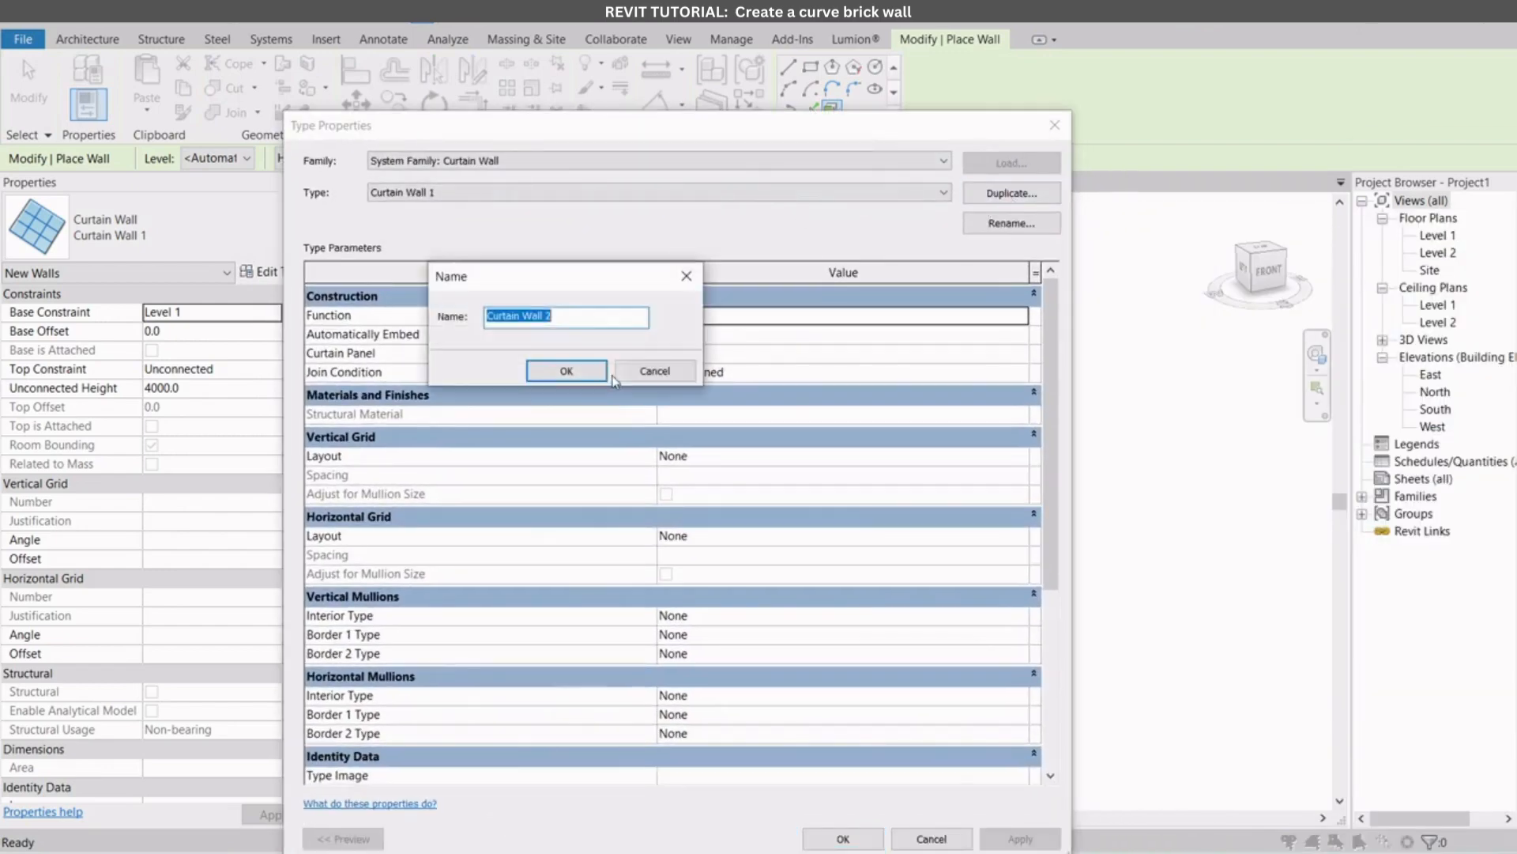
type("Brickwall")
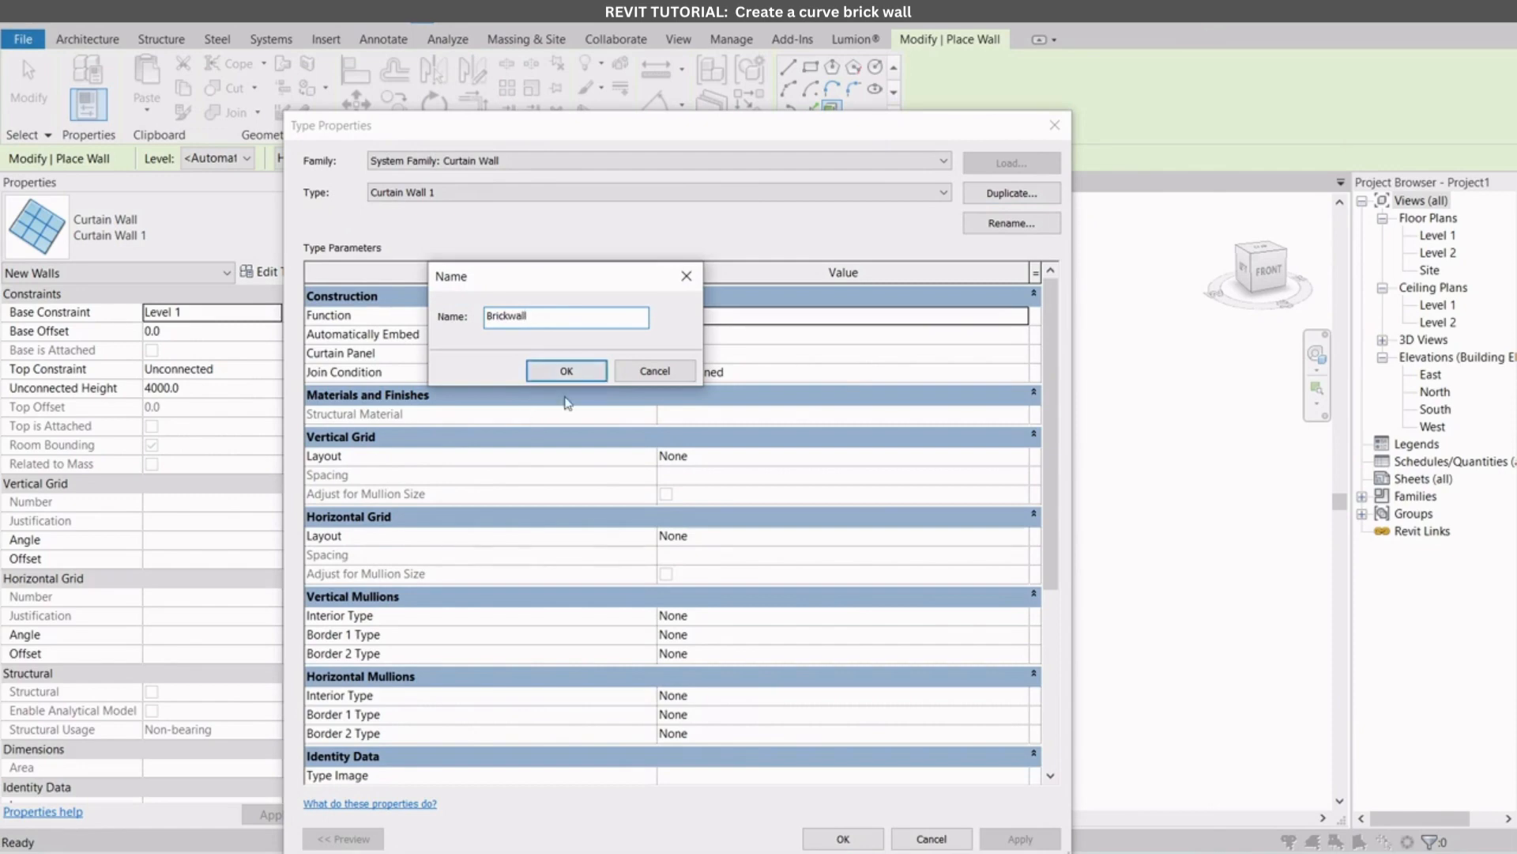
left_click(563, 371)
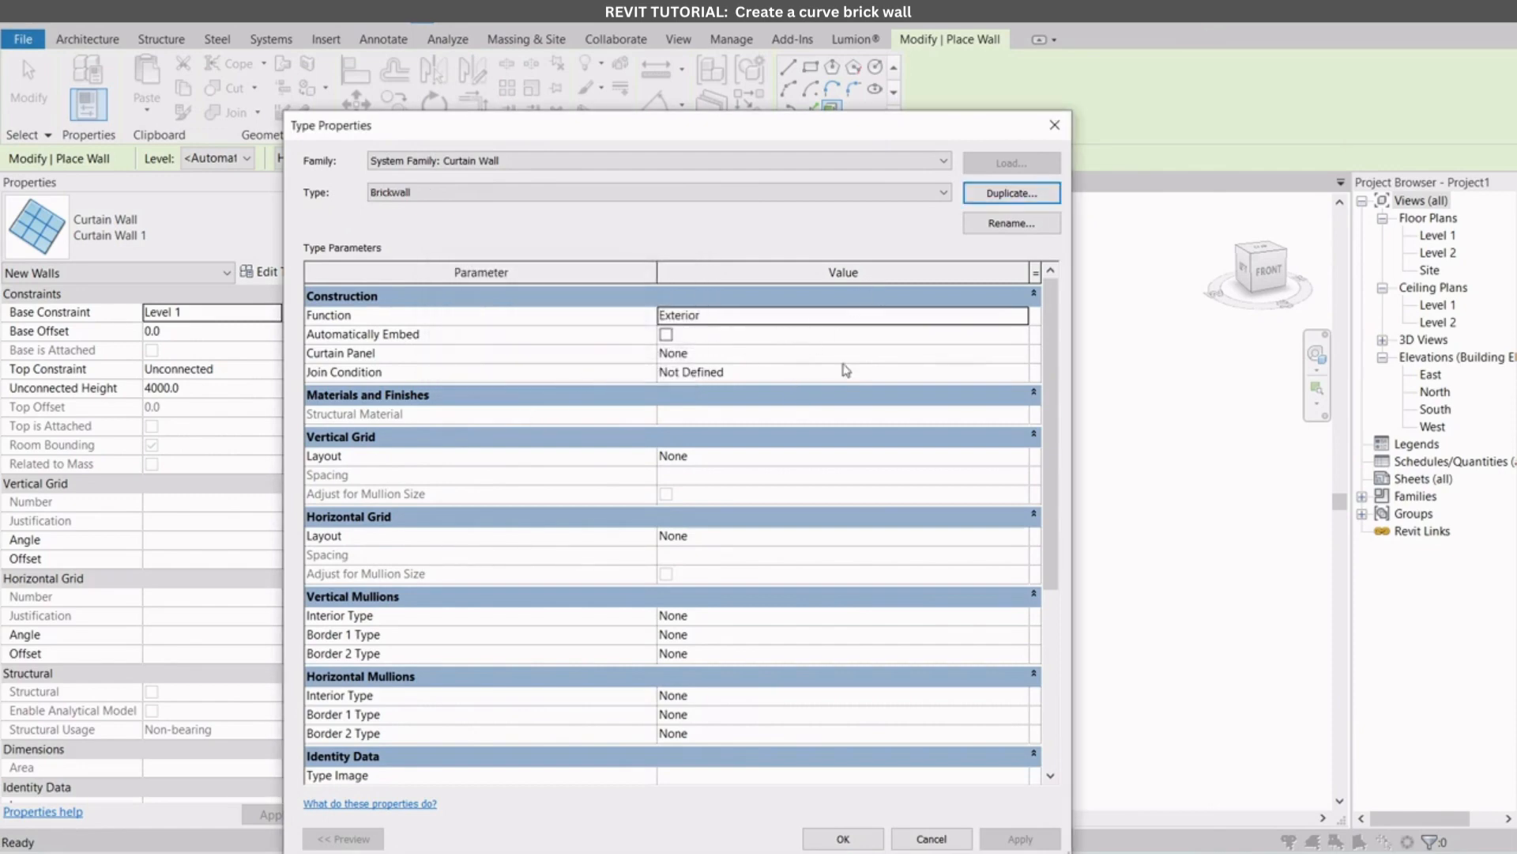
Step: Set the Brickwall type's curtain panel to Brickwall pattern : Brickwall pattern
left_click(945, 353)
left_click(1018, 354)
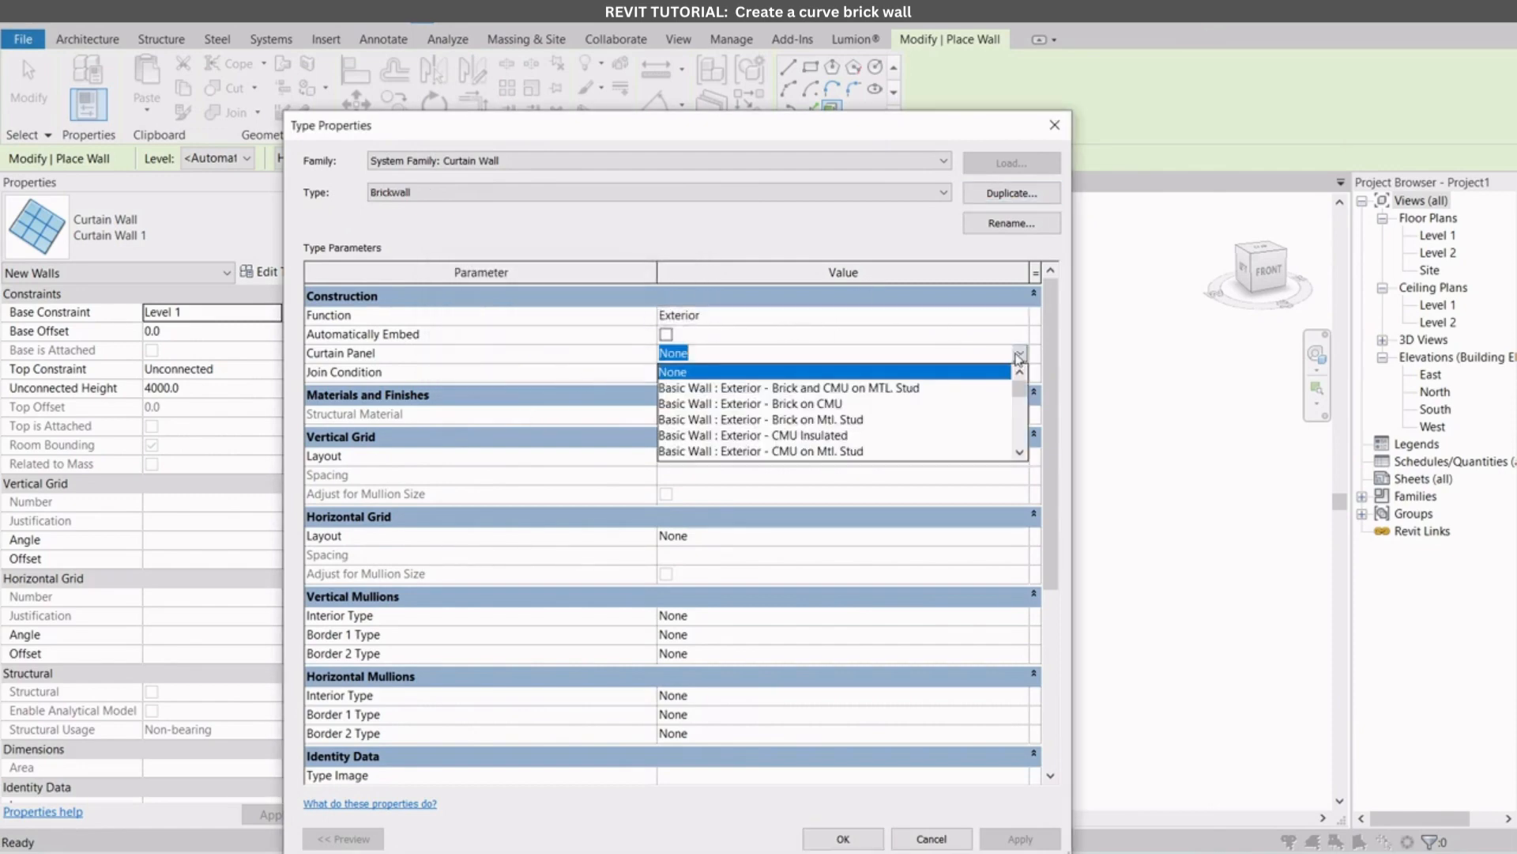
scroll(802, 451, "down", 10)
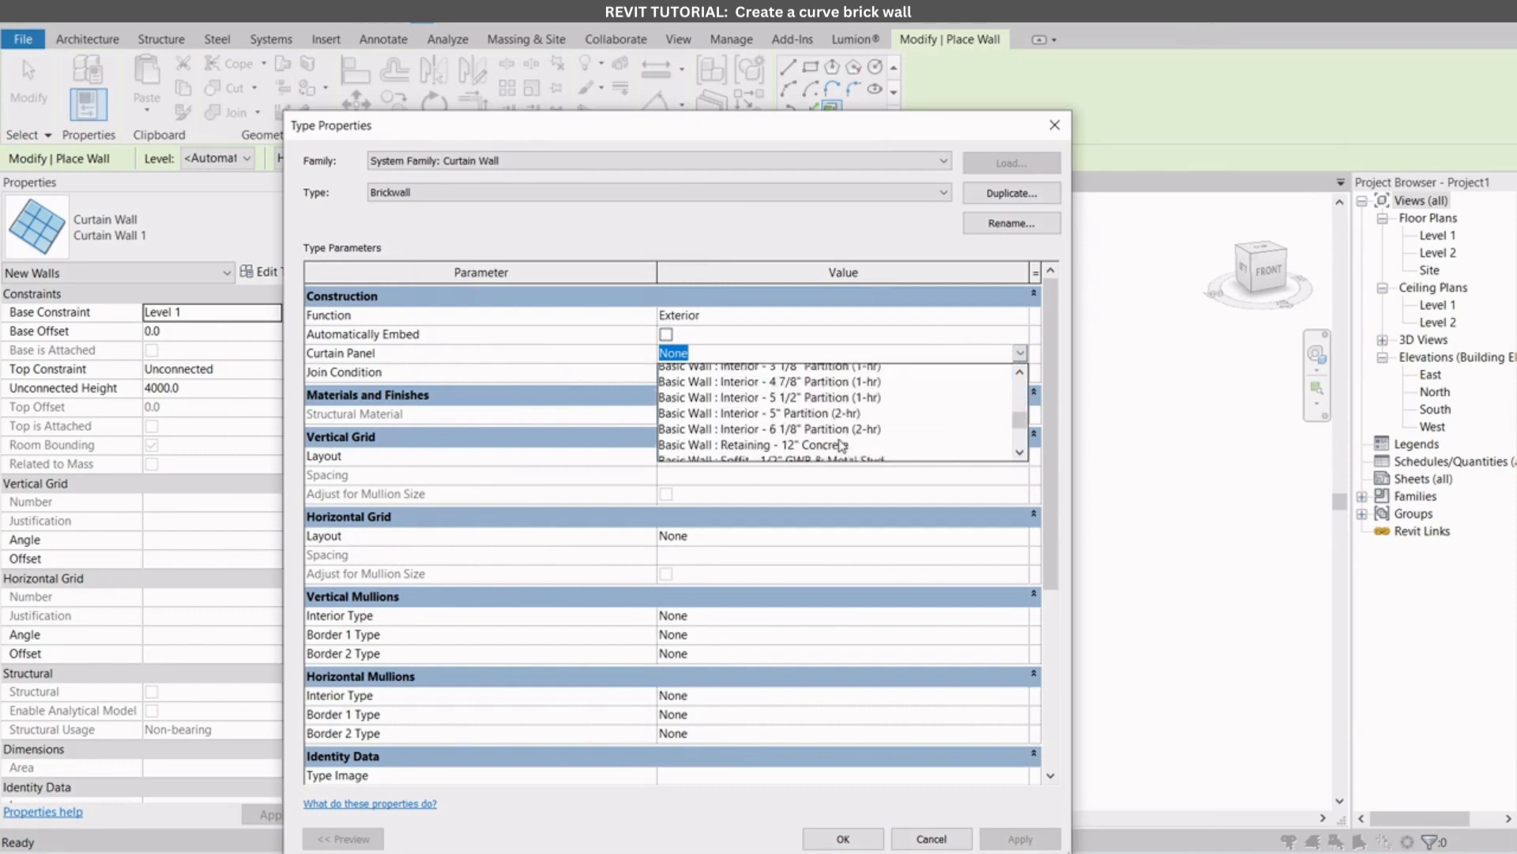
scroll(864, 439, "down", 5)
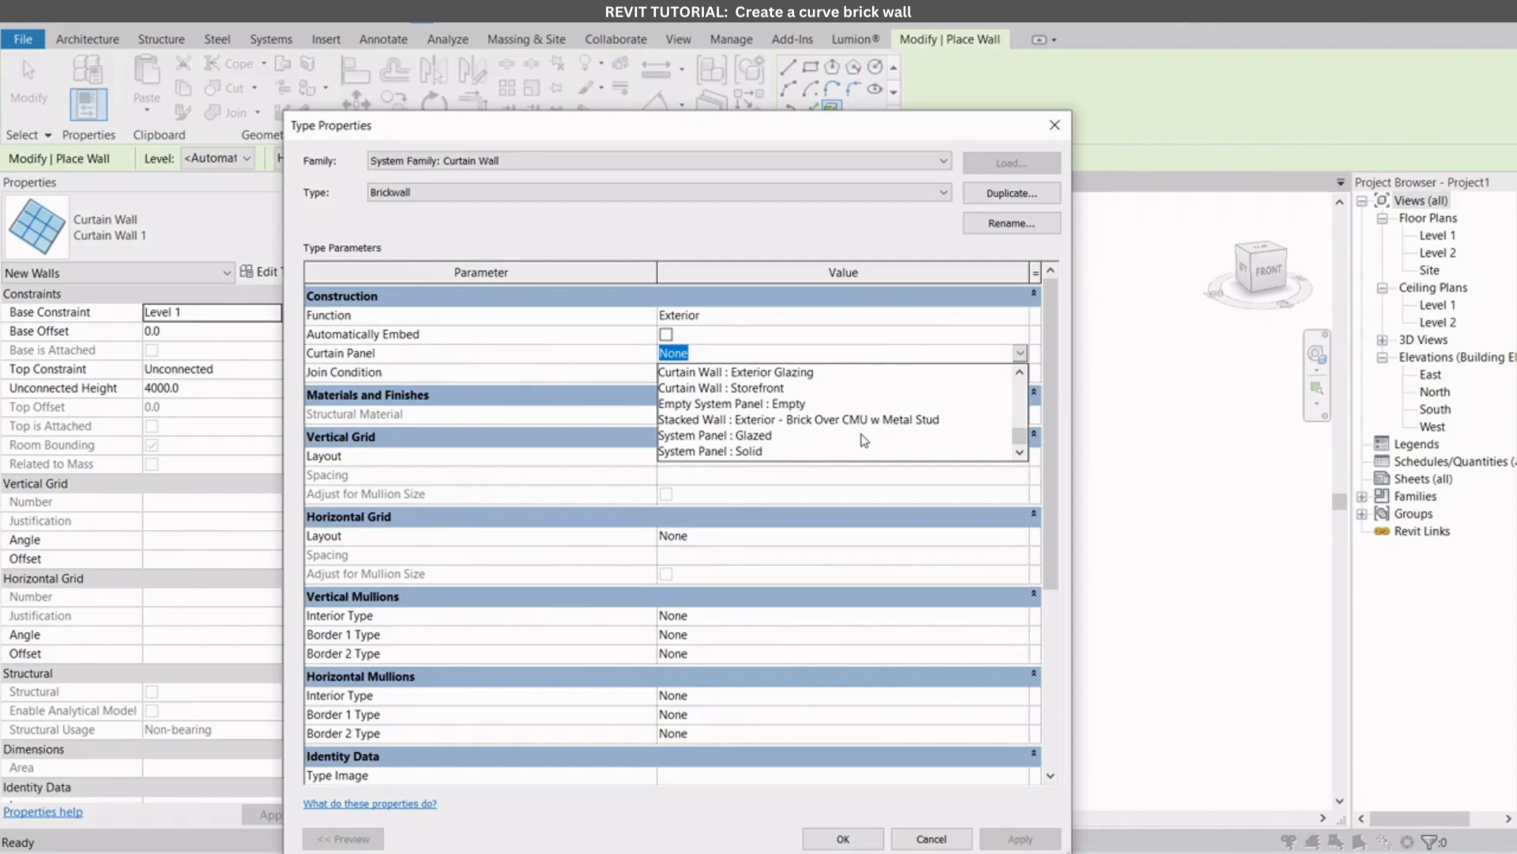
scroll(864, 440, "up", 2)
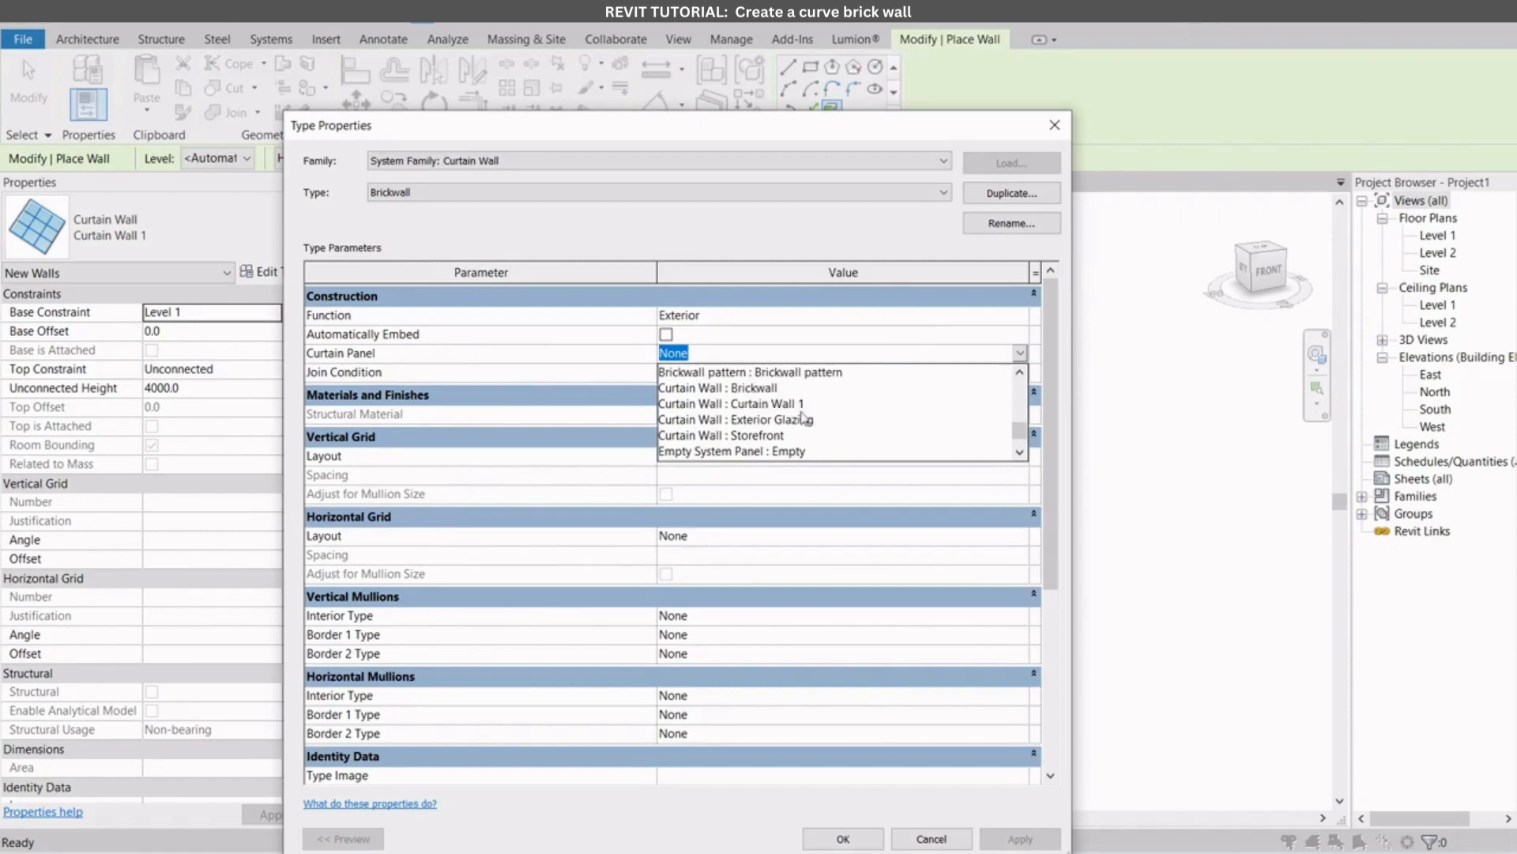
left_click(808, 373)
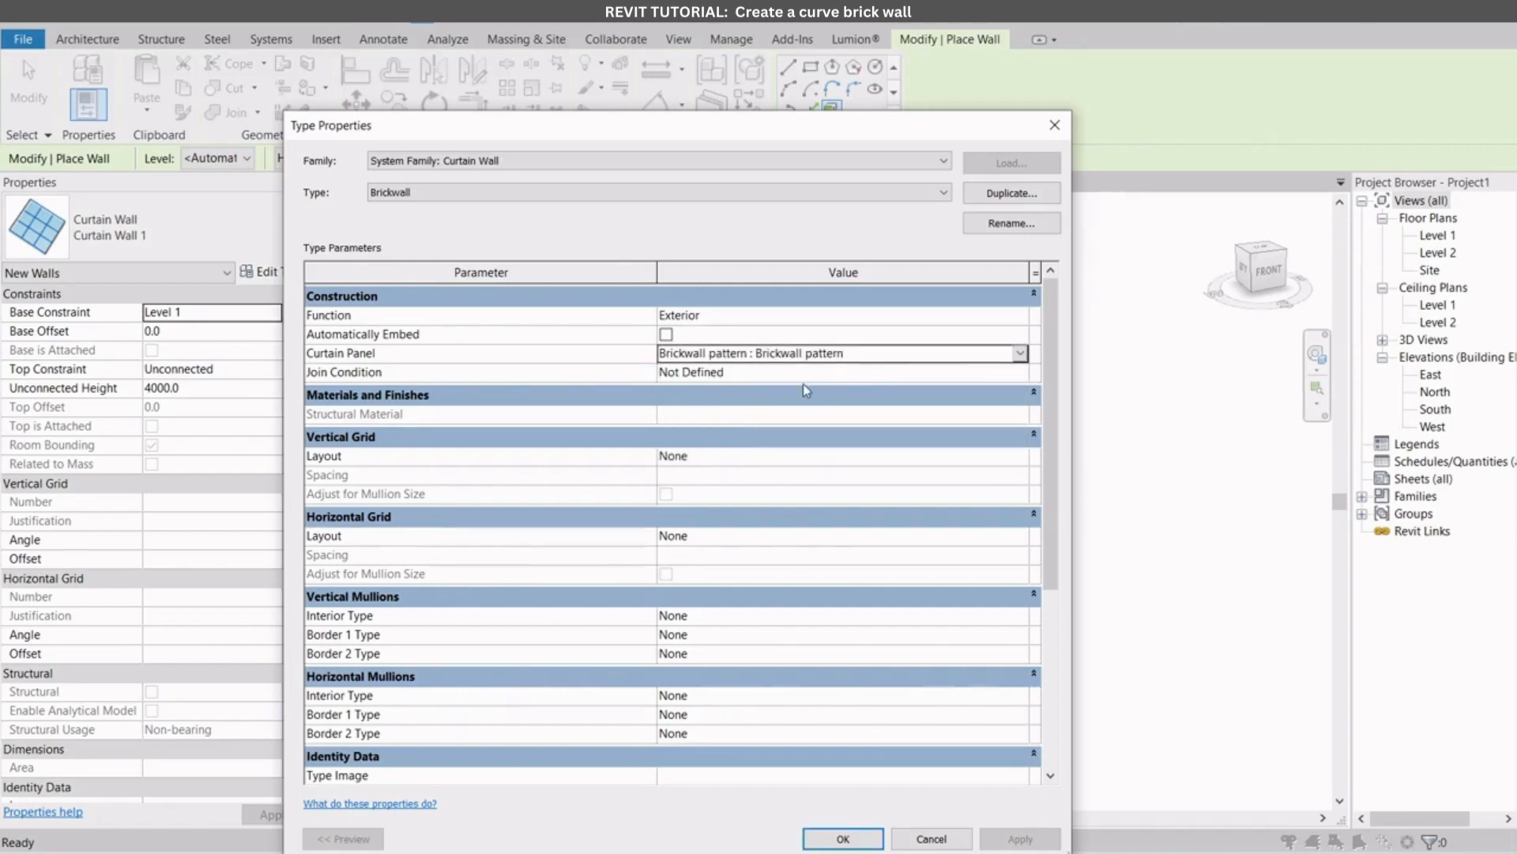
Step: Set the Brickwall type's vertical grid layout to Maximum Spacing with a spacing of 400
left_click_drag(864, 125, 863, 49)
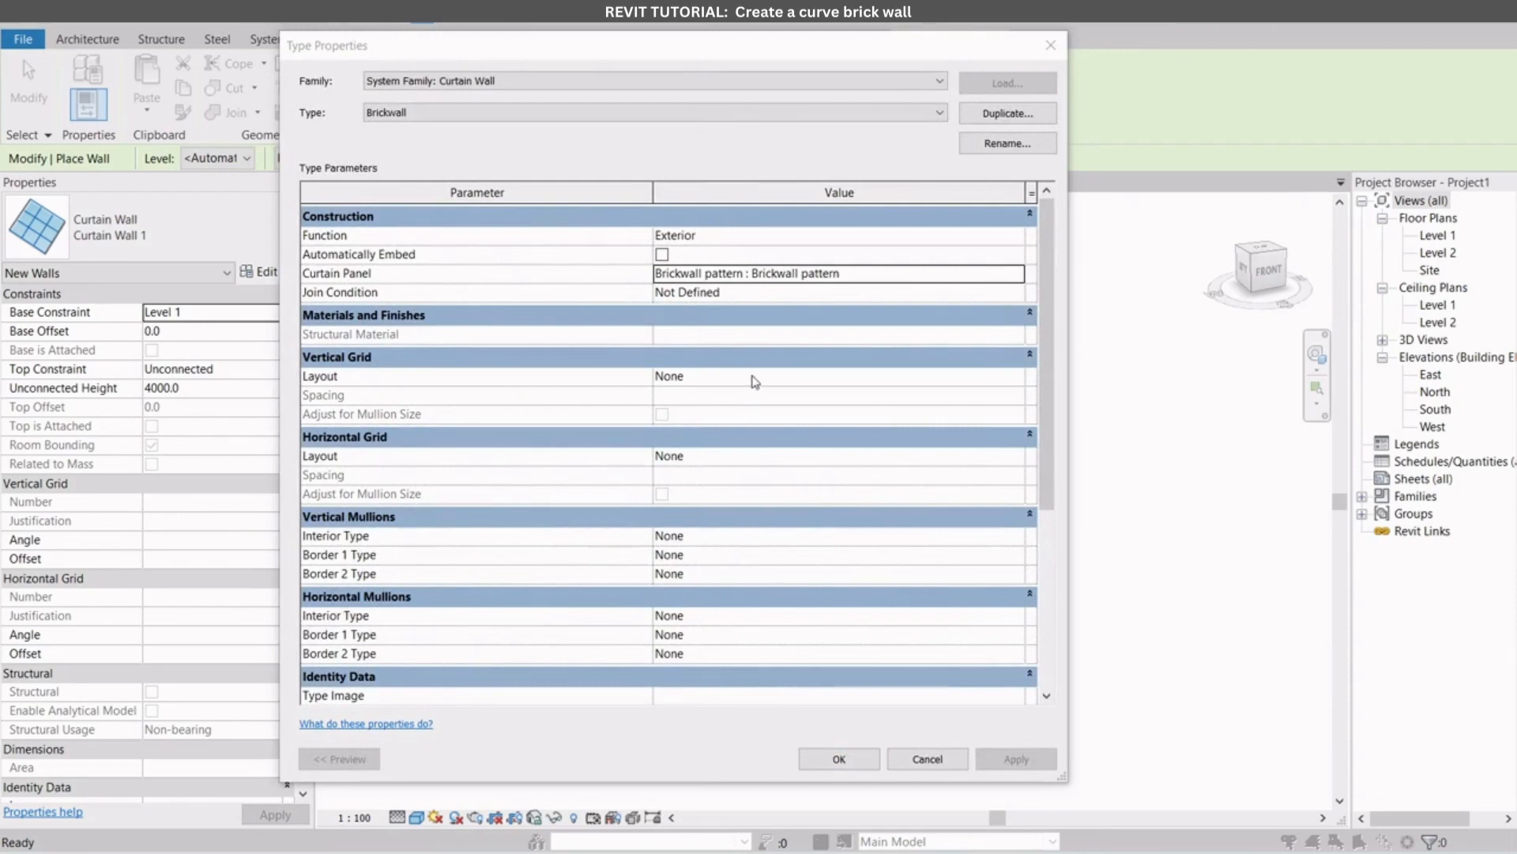
left_click(864, 376)
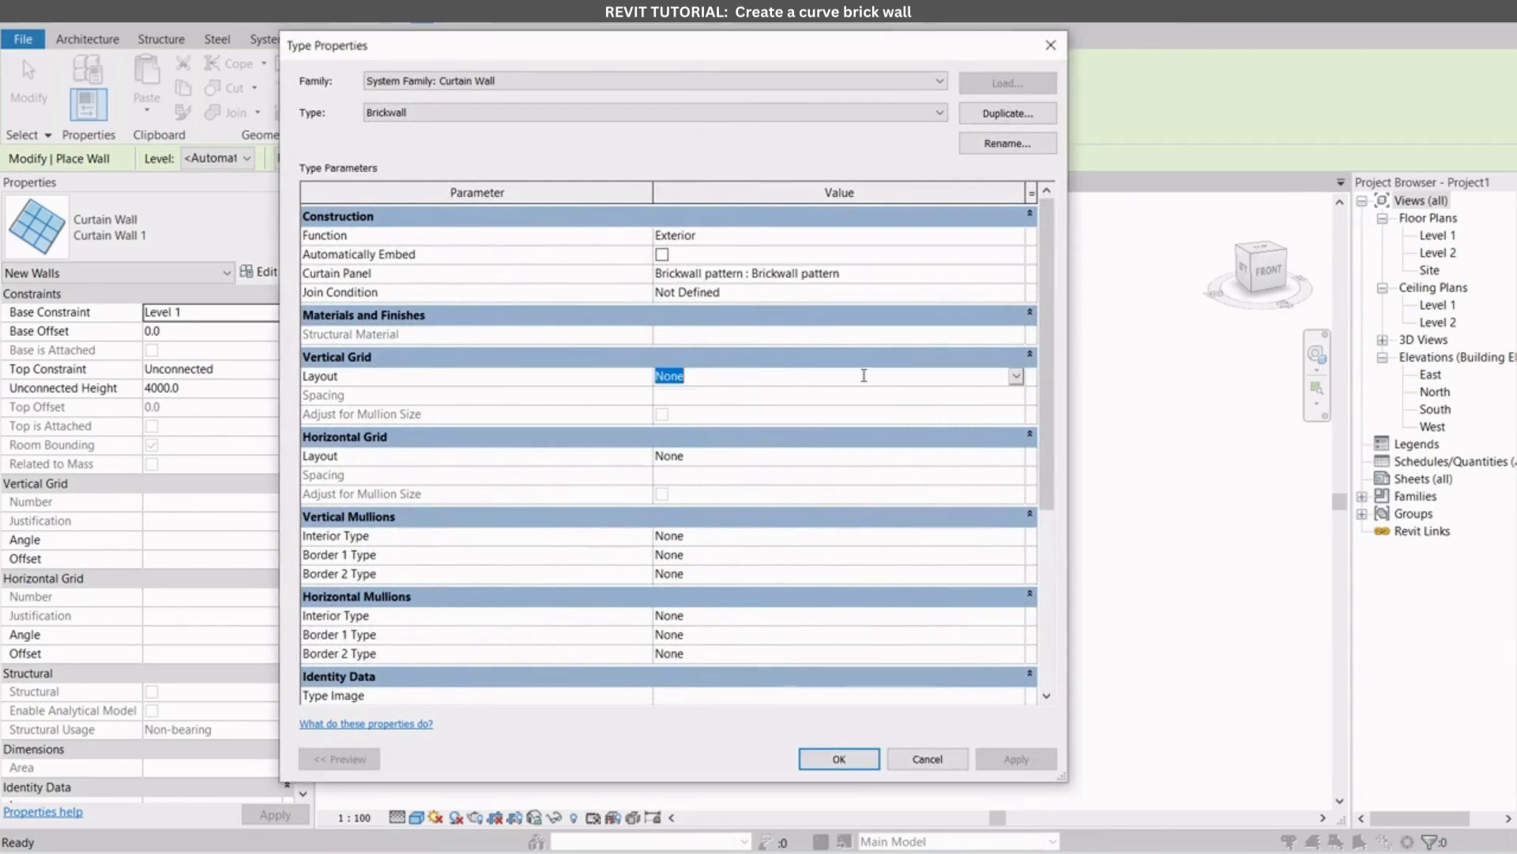
left_click(1016, 376)
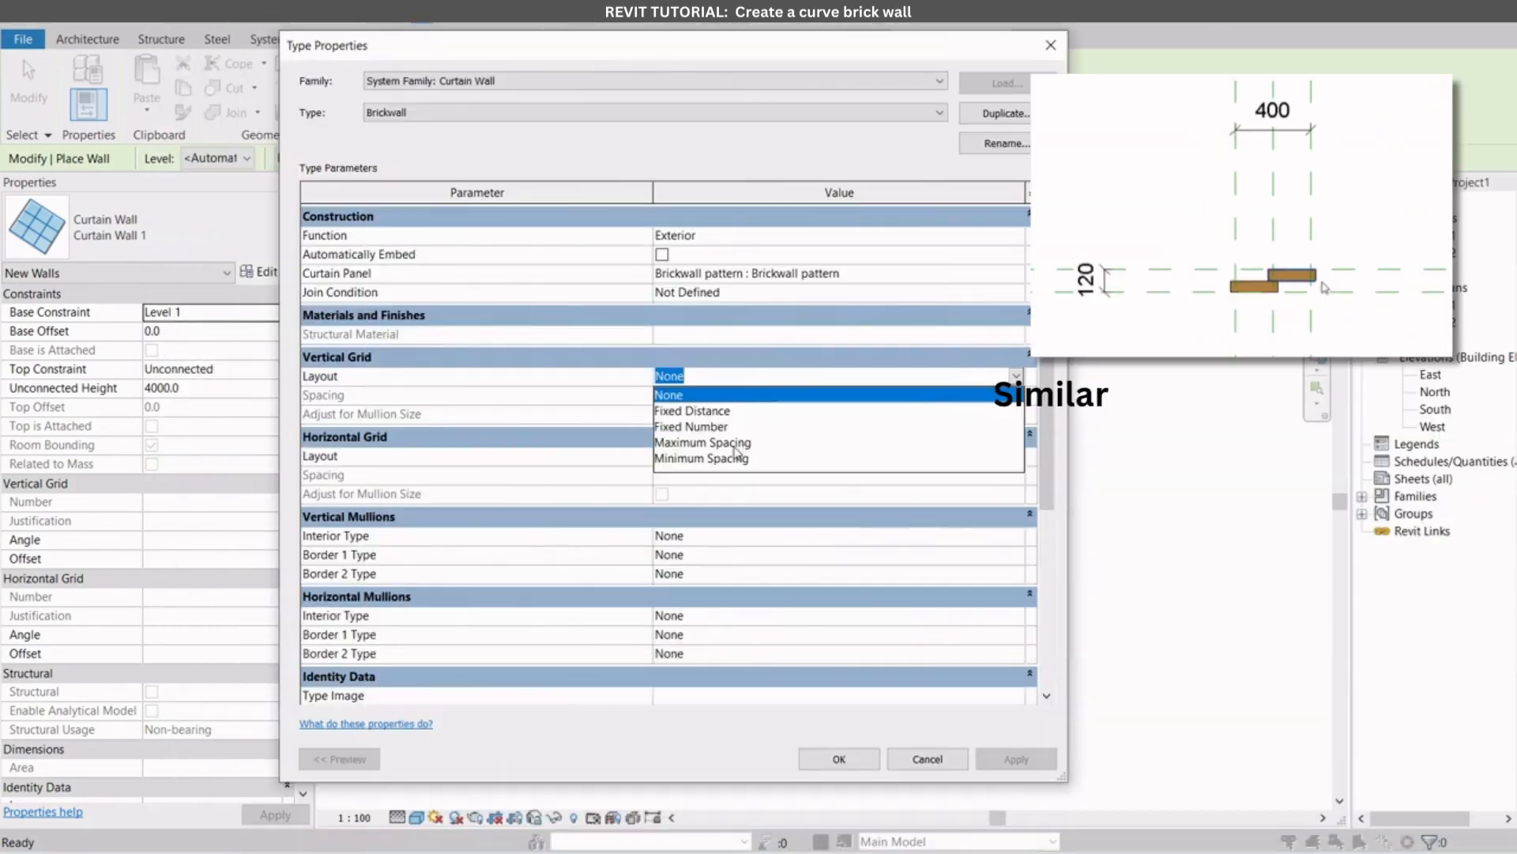
left_click(716, 442)
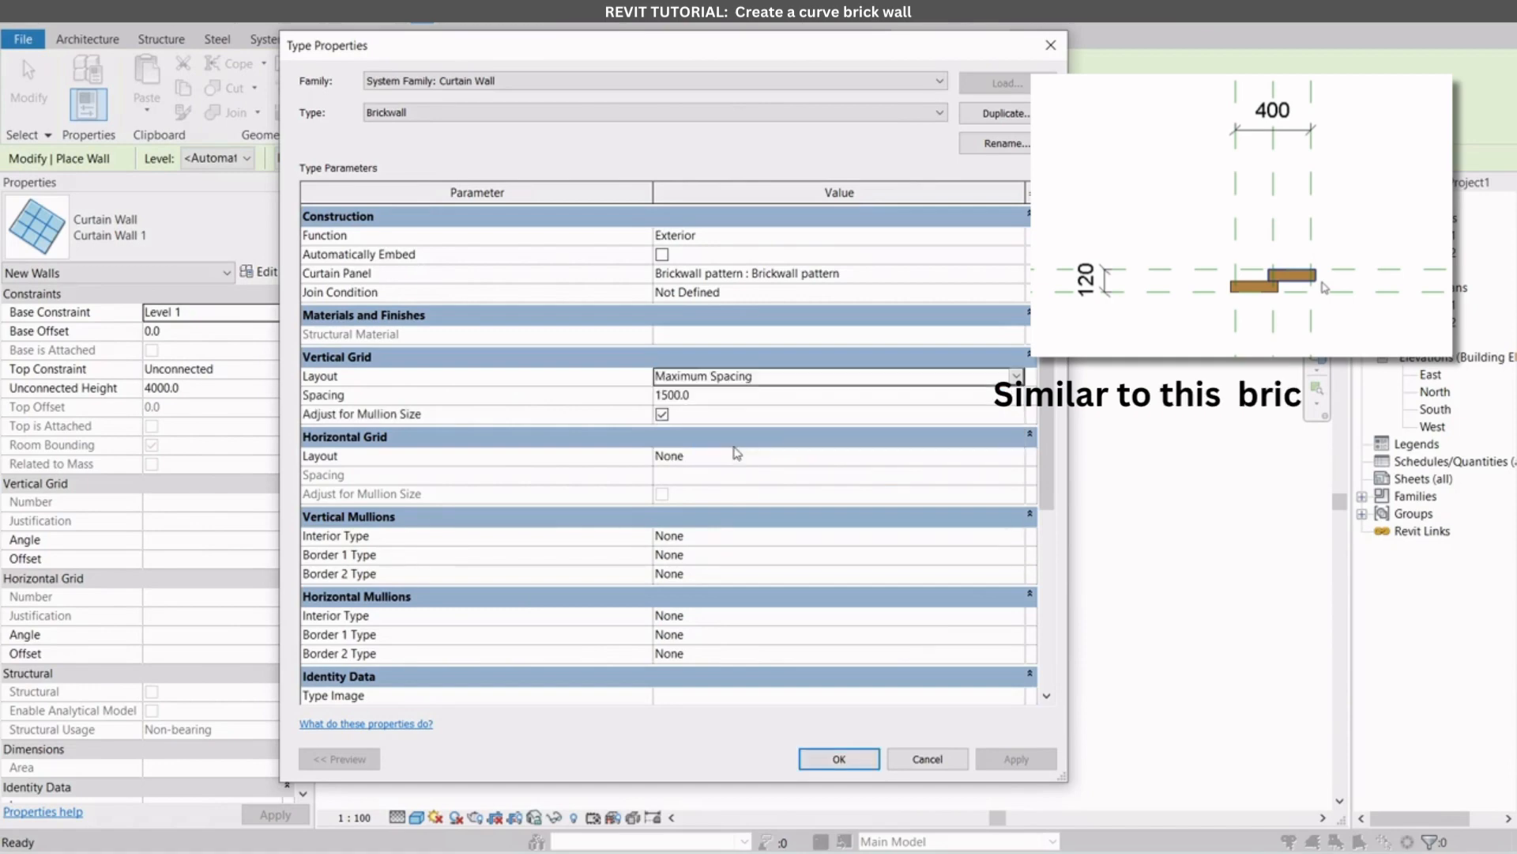
left_click(735, 395)
type("400")
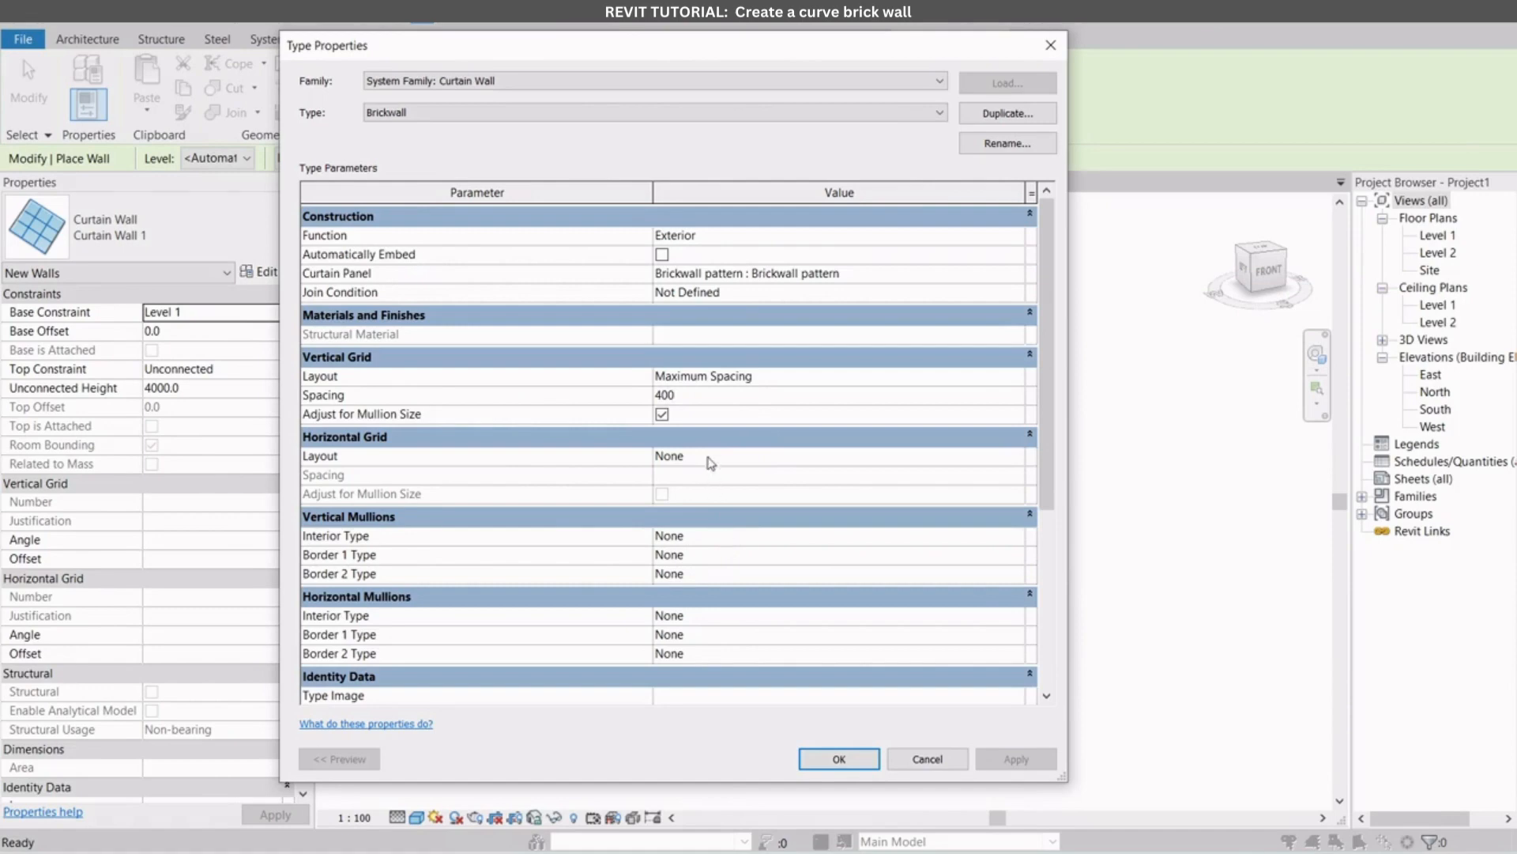
Step: Set the Brickwall type's horizontal grid to Fixed Distance with 120 spacing, and place the wall on the curved mass face
left_click(685, 457)
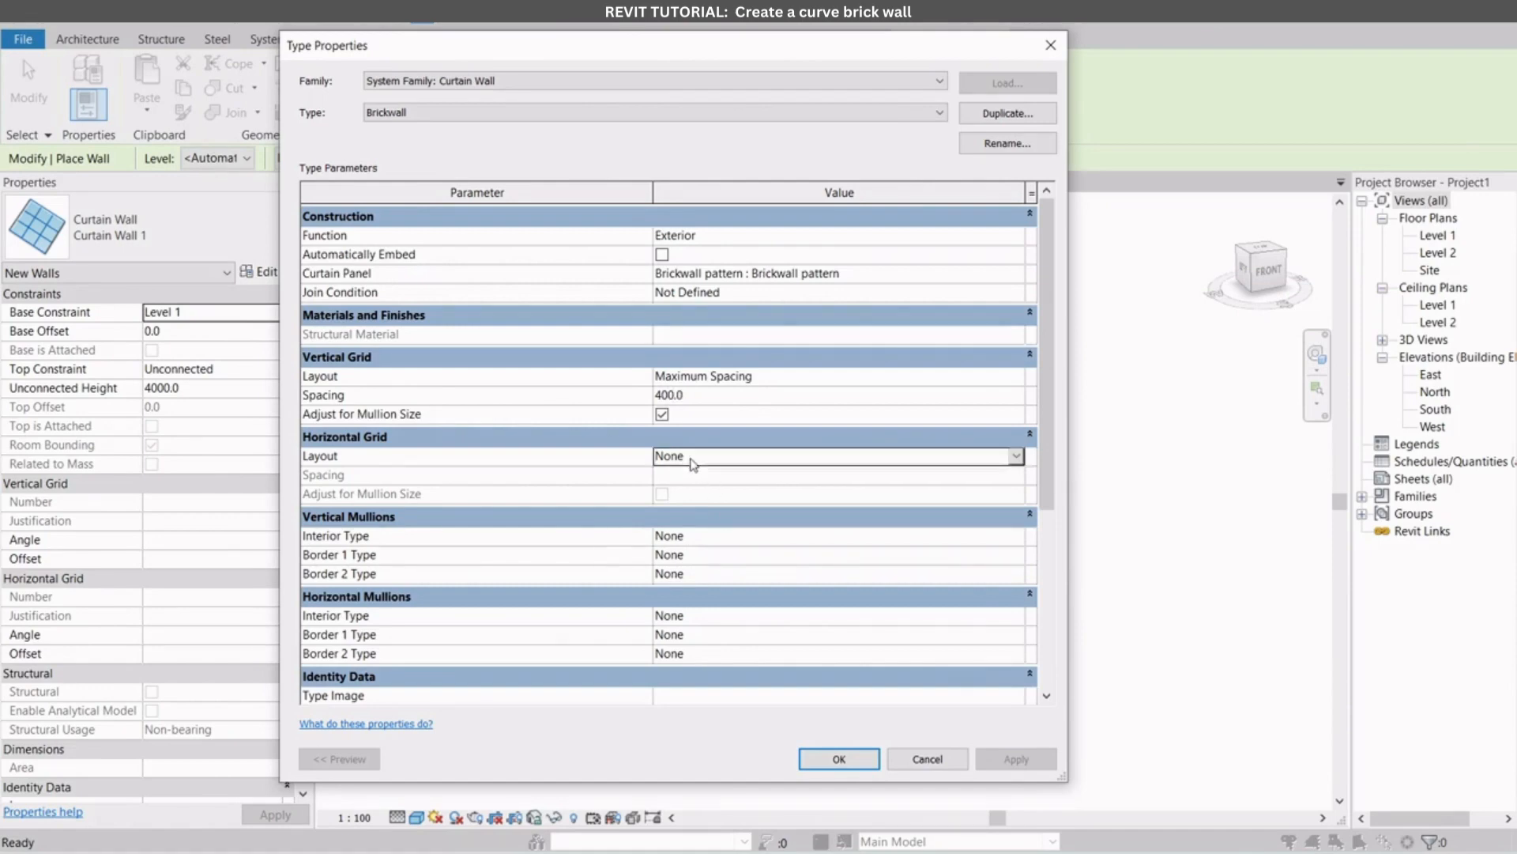
left_click(1015, 456)
left_click(727, 491)
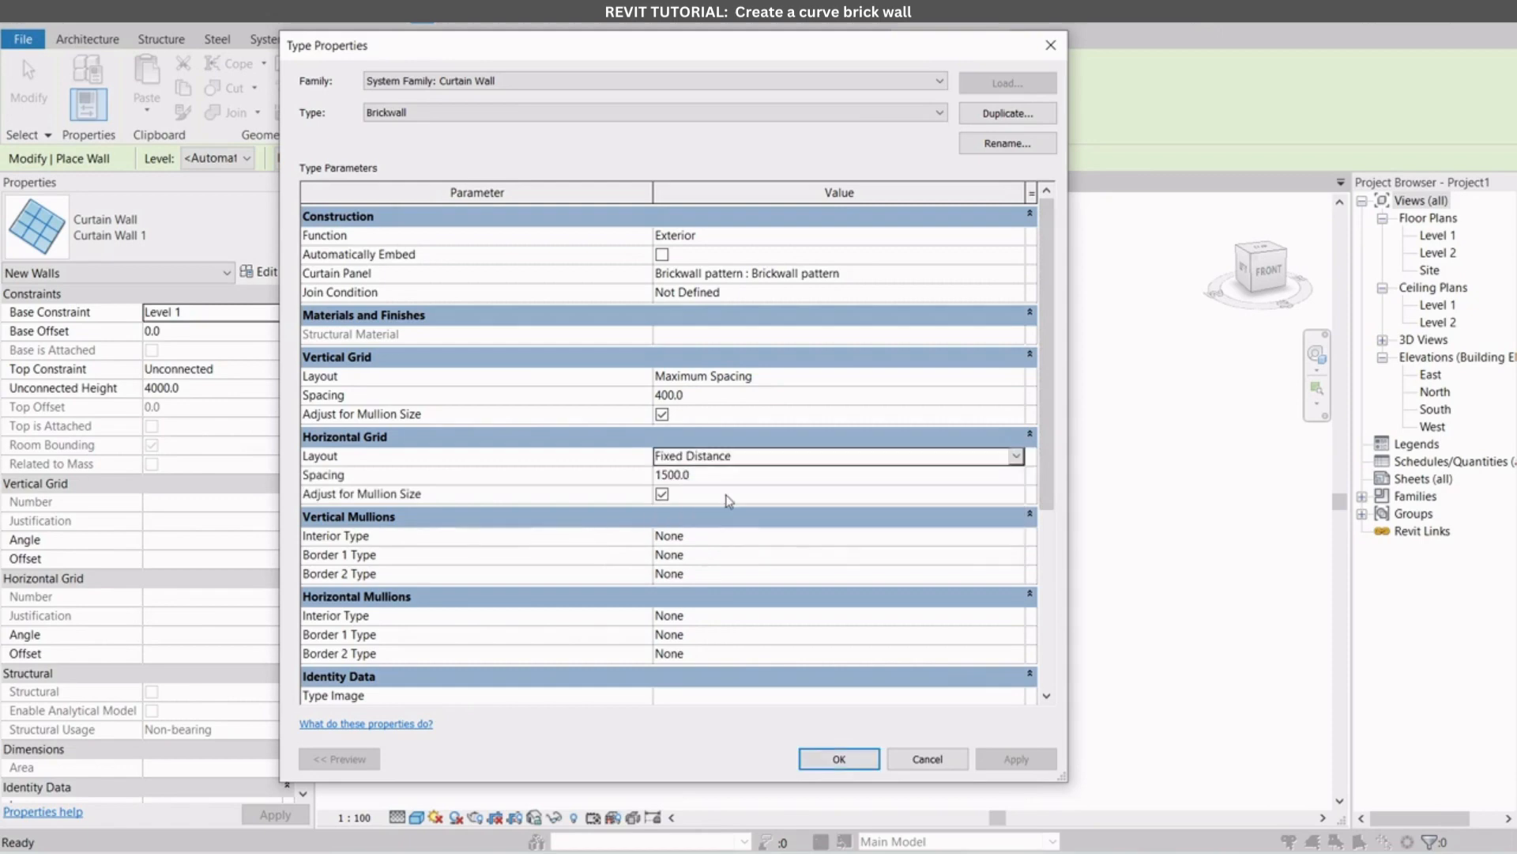
left_click(707, 474)
type("120")
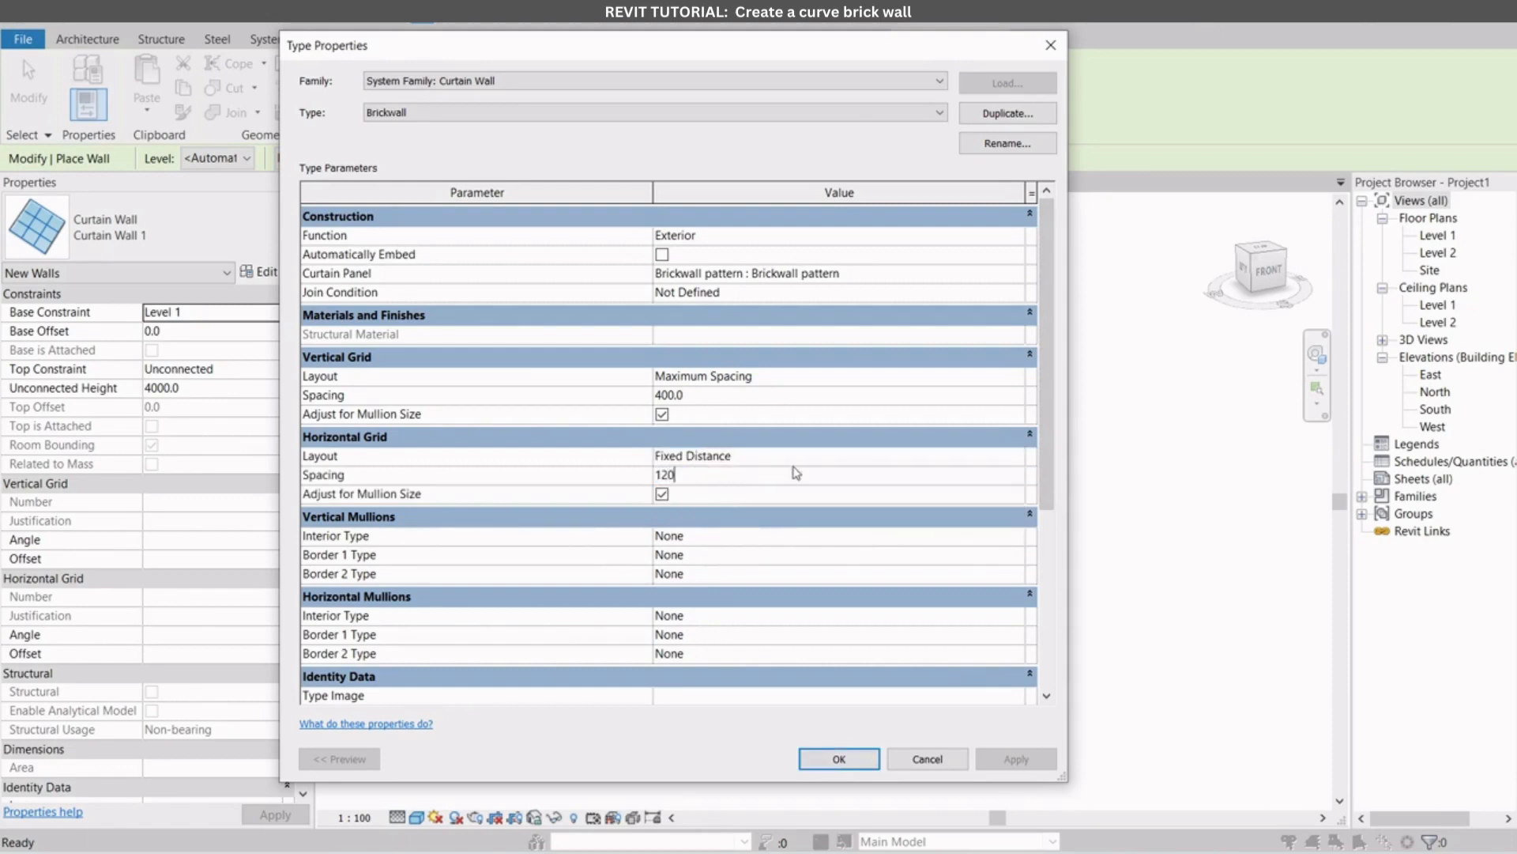
left_click(771, 458)
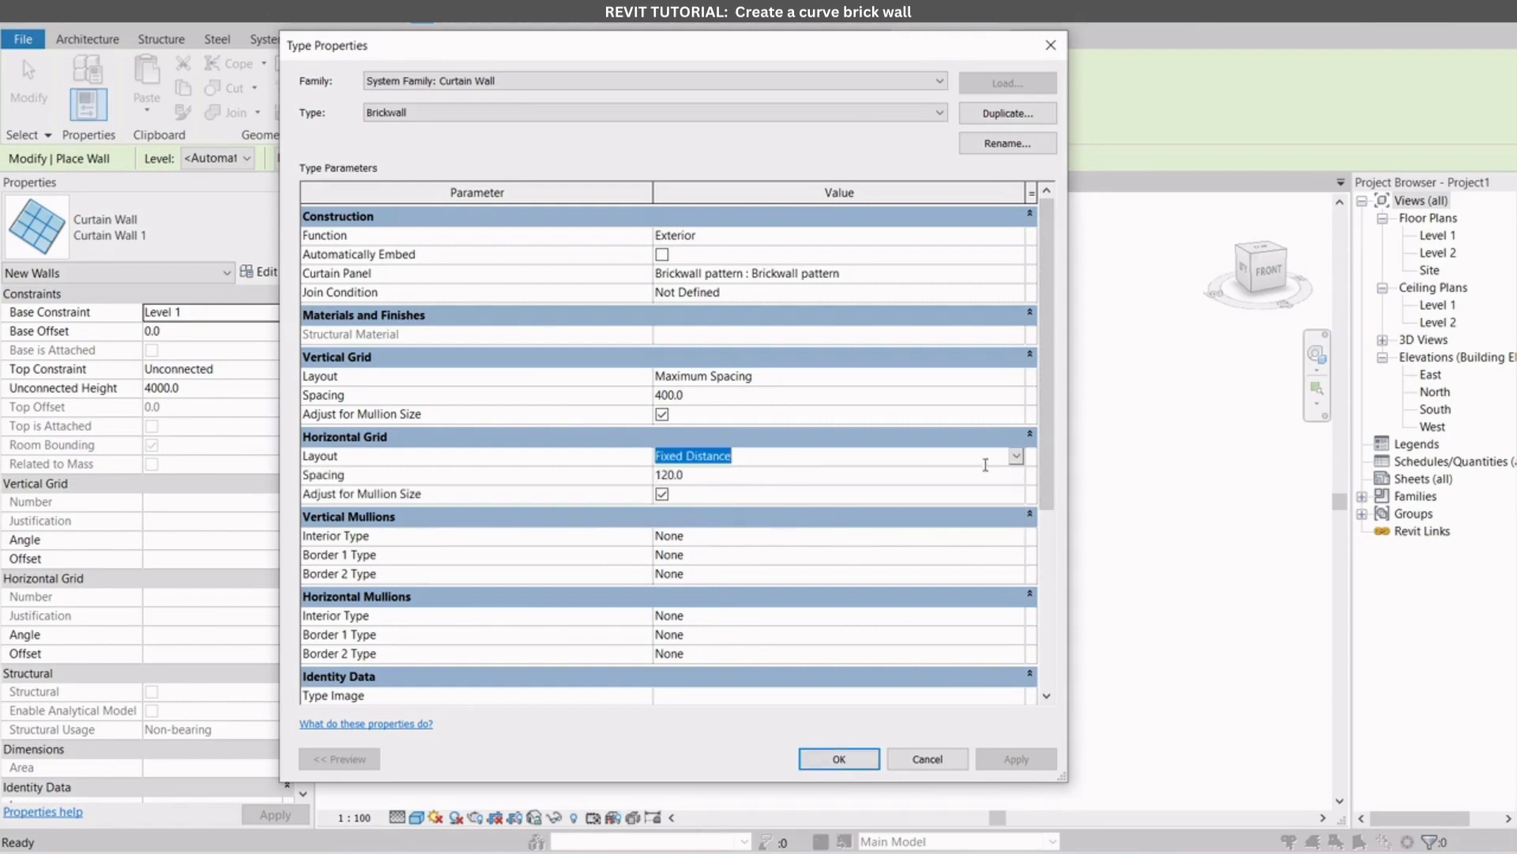
left_click_drag(1045, 463, 1050, 641)
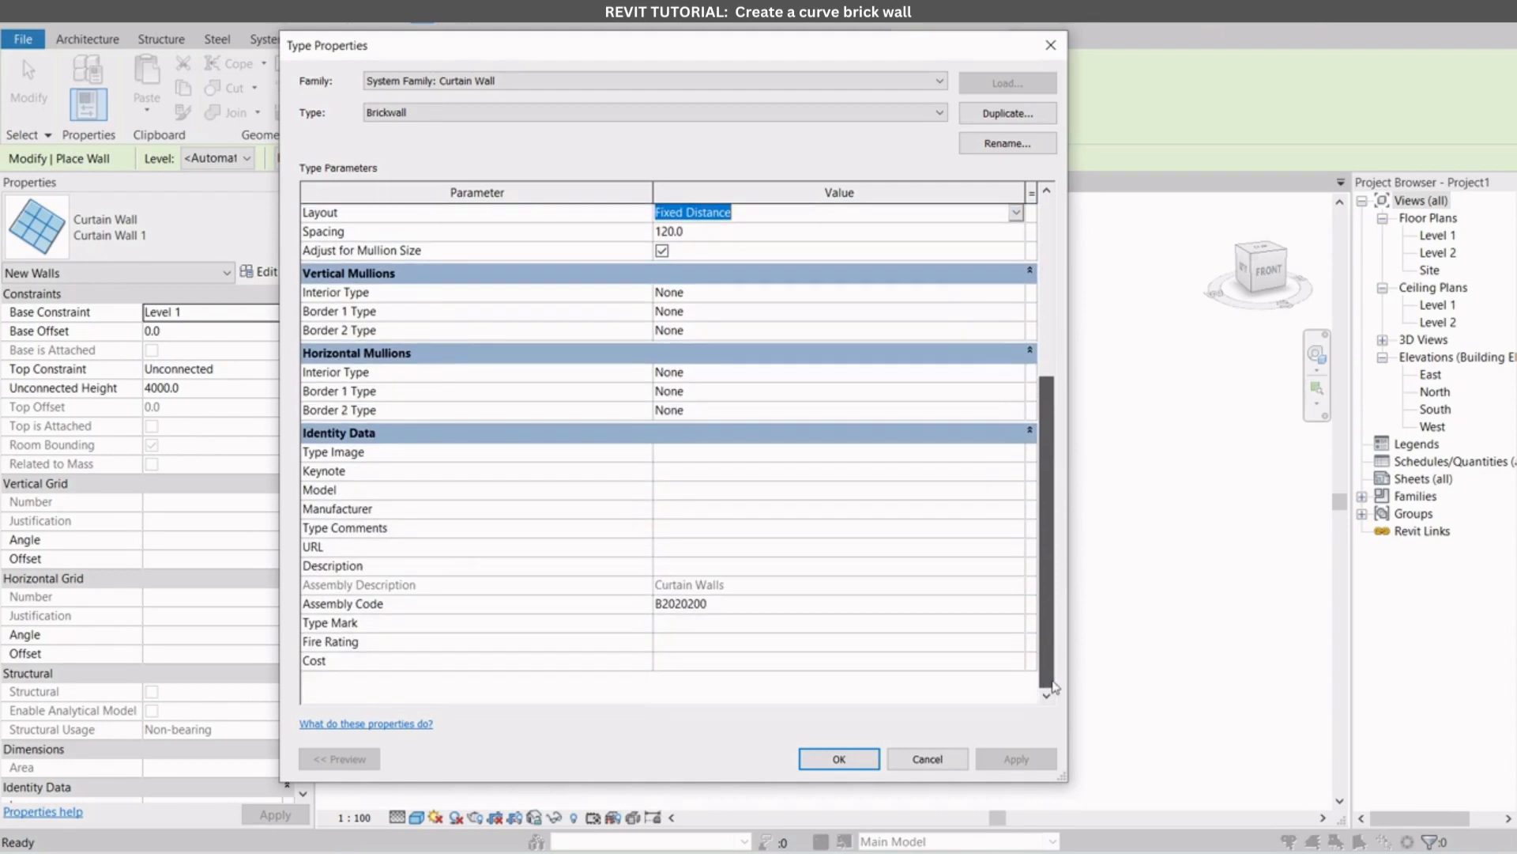
left_click(861, 760)
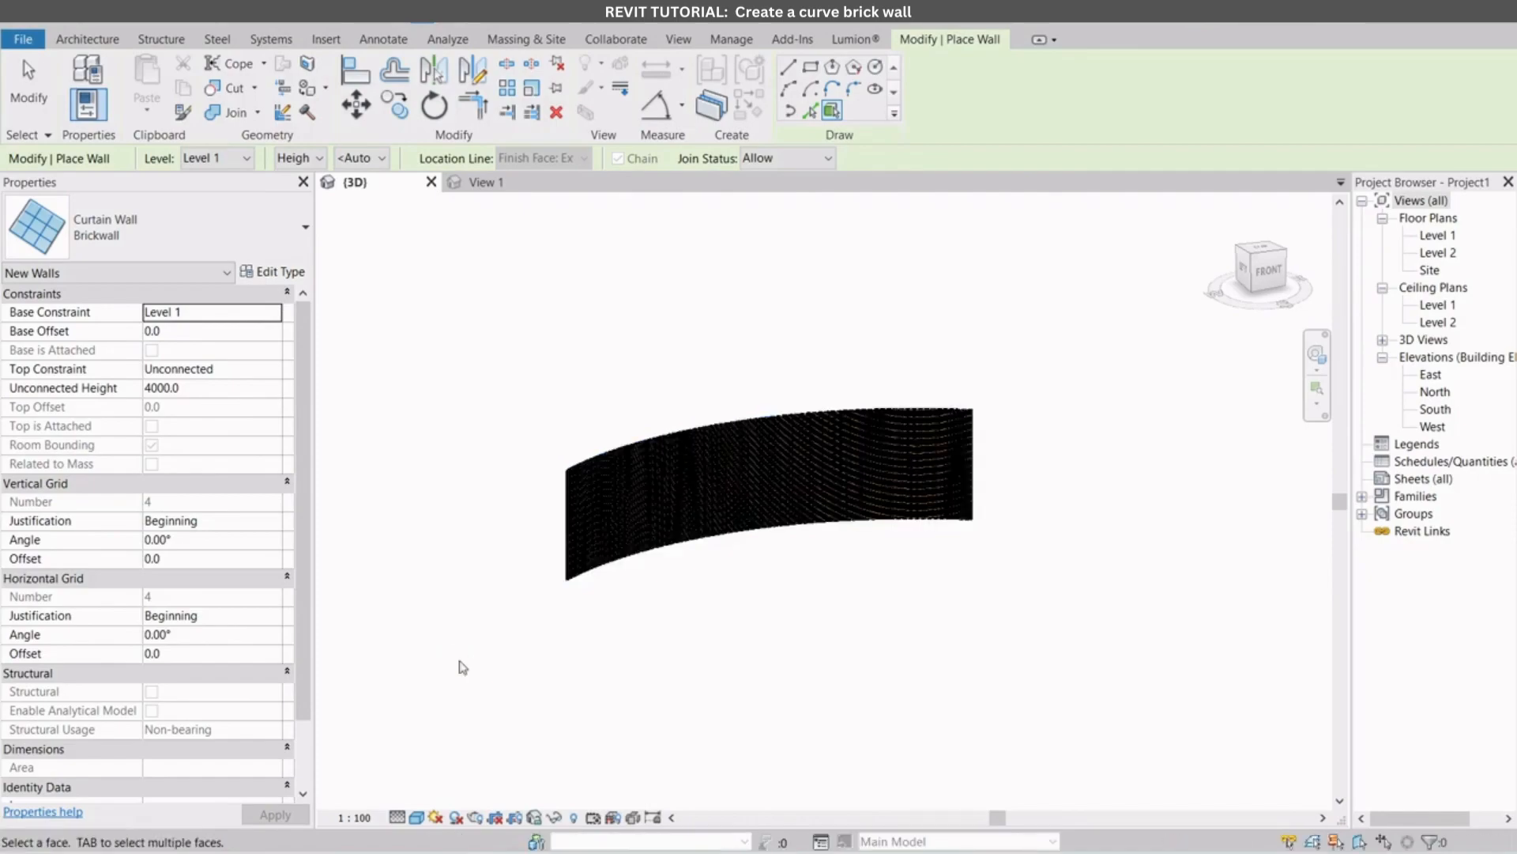
Step: Examine the staggered brick pattern along the lower edge and end of the placed curved wall
scroll(551, 502, "up", 4)
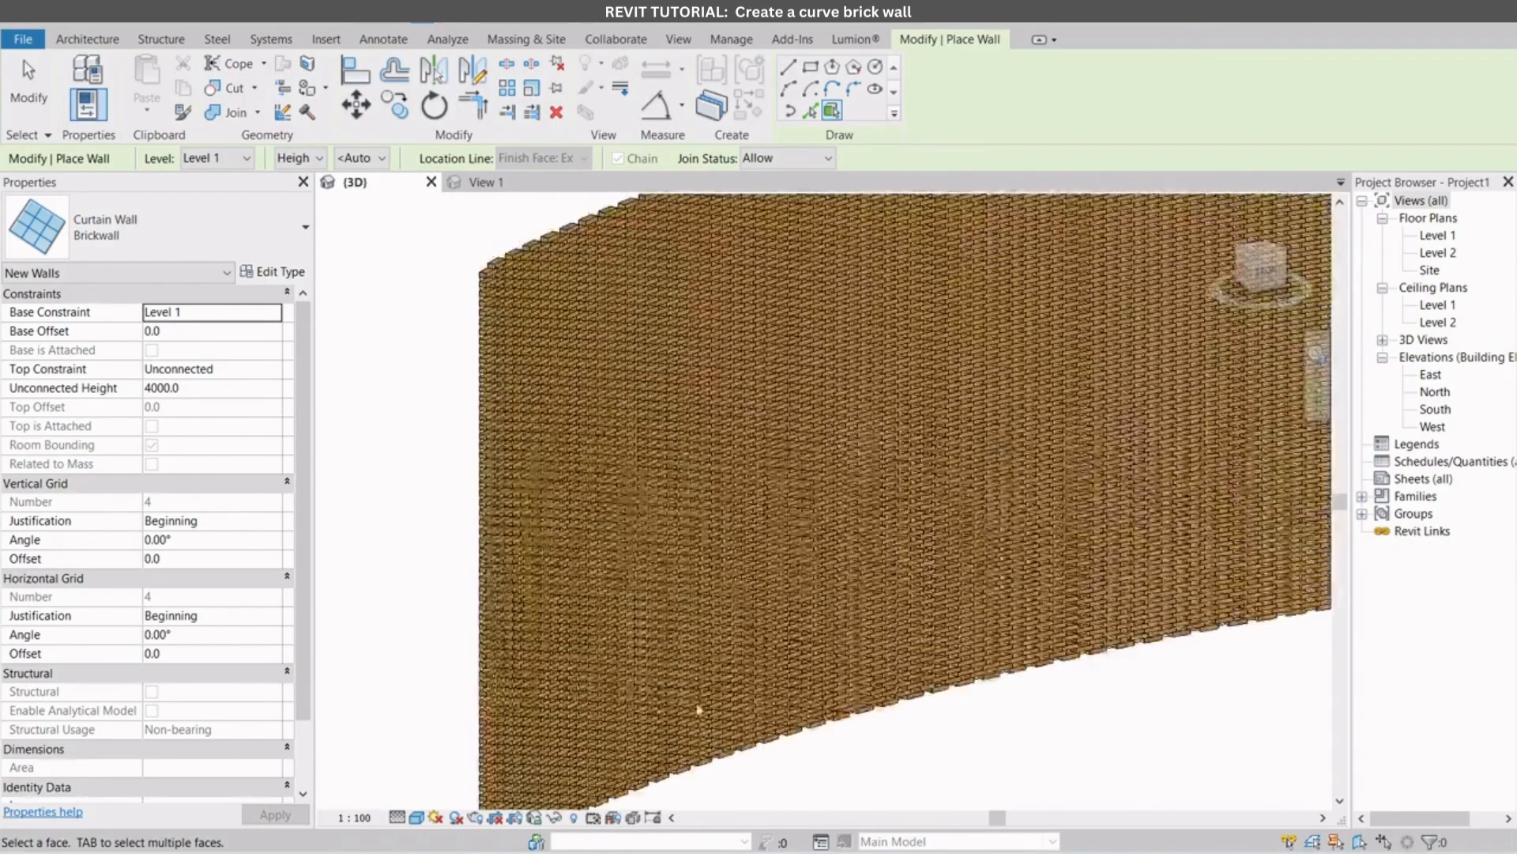
scroll(694, 711, "down", 1)
scroll(637, 716, "up", 5)
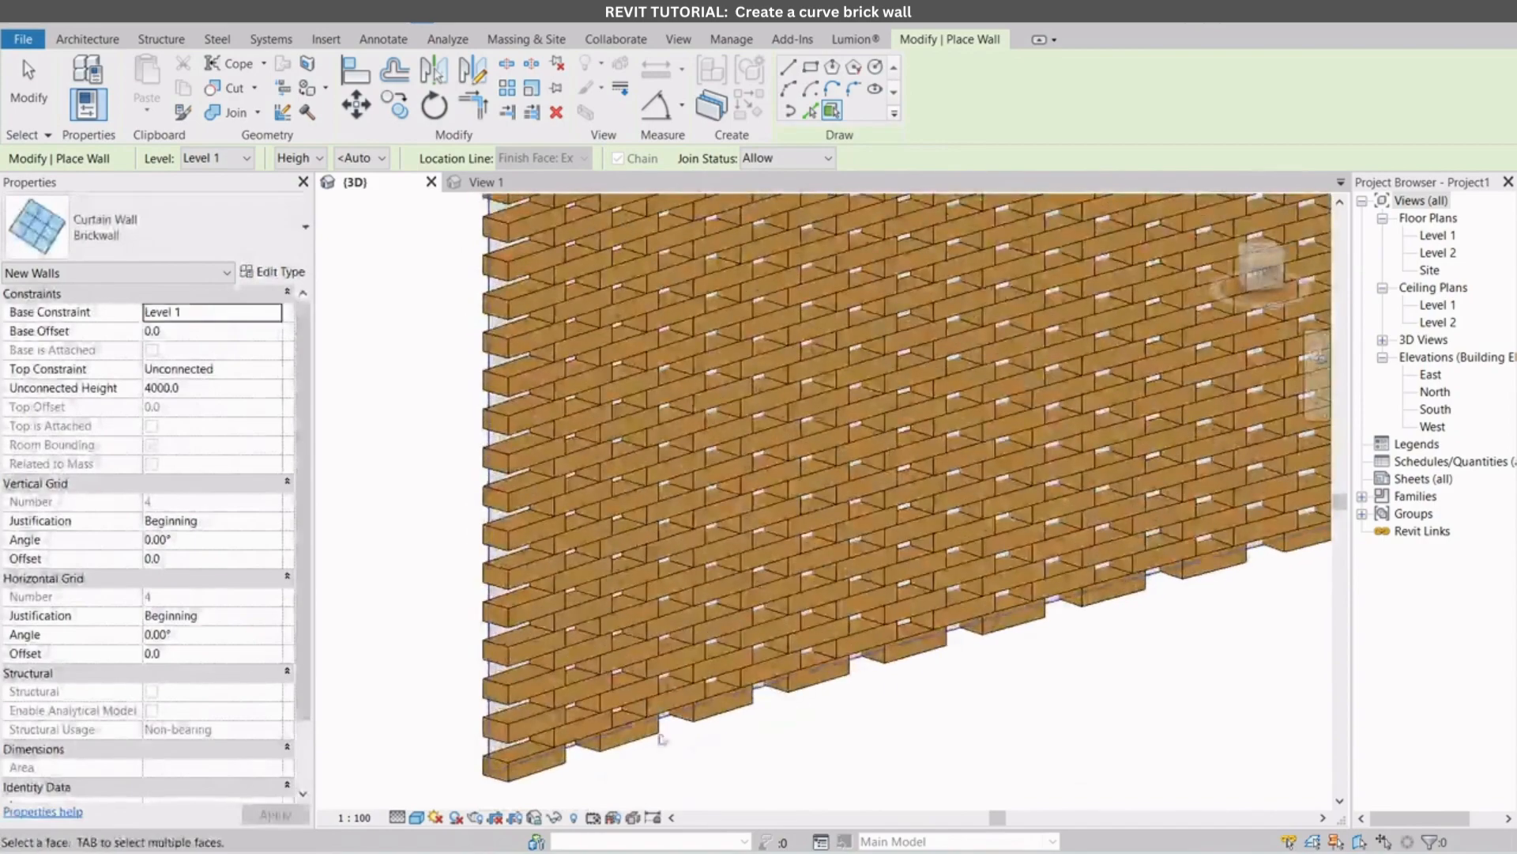
scroll(700, 659, "down", 4)
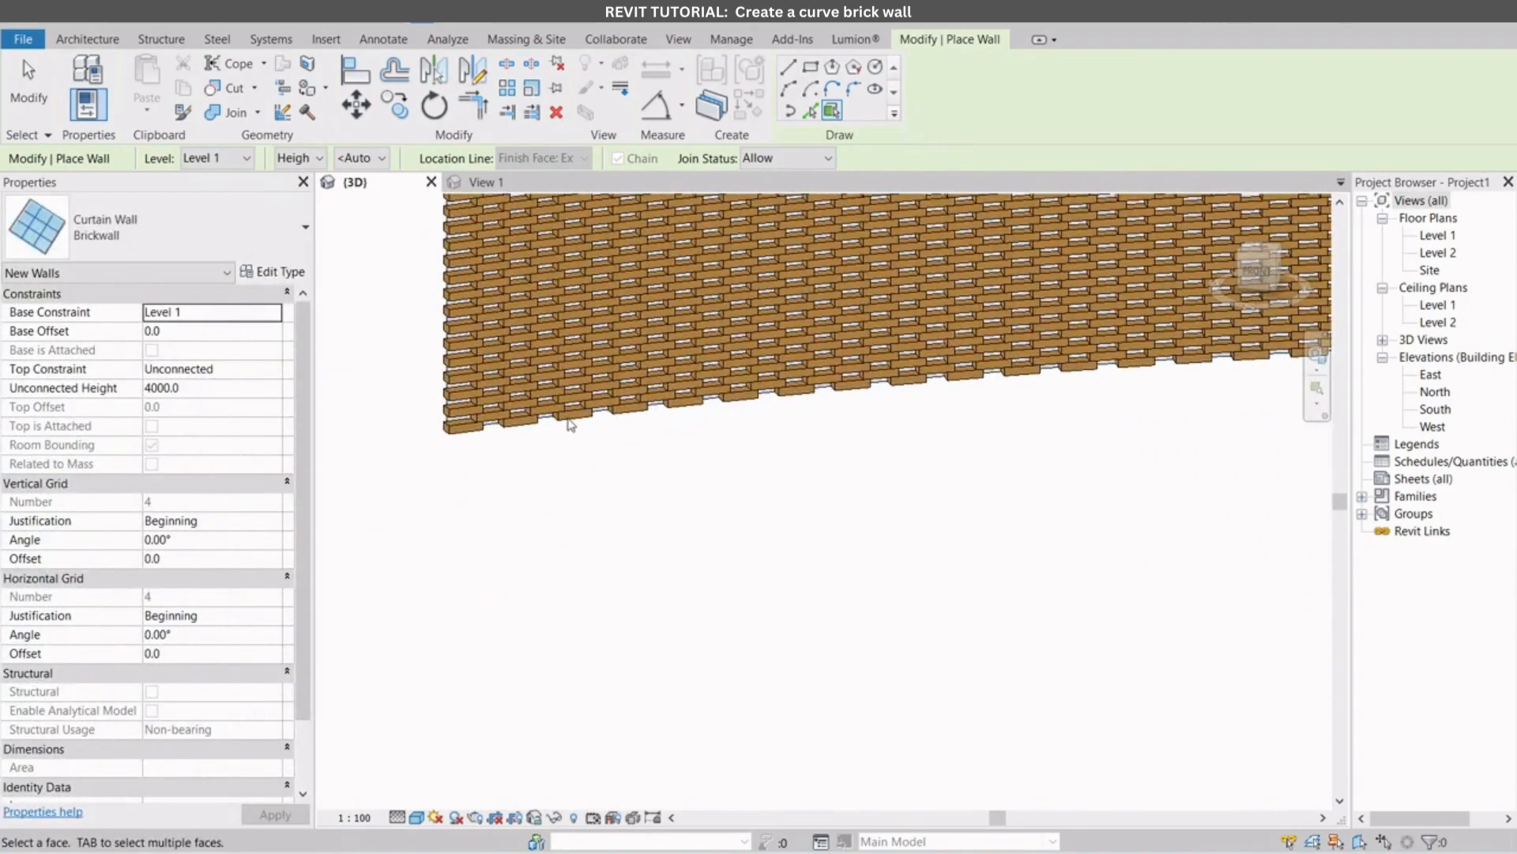
scroll(474, 444, "down", 4)
middle_click_drag(541, 549, 498, 592, "shift")
scroll(498, 592, "up", 5)
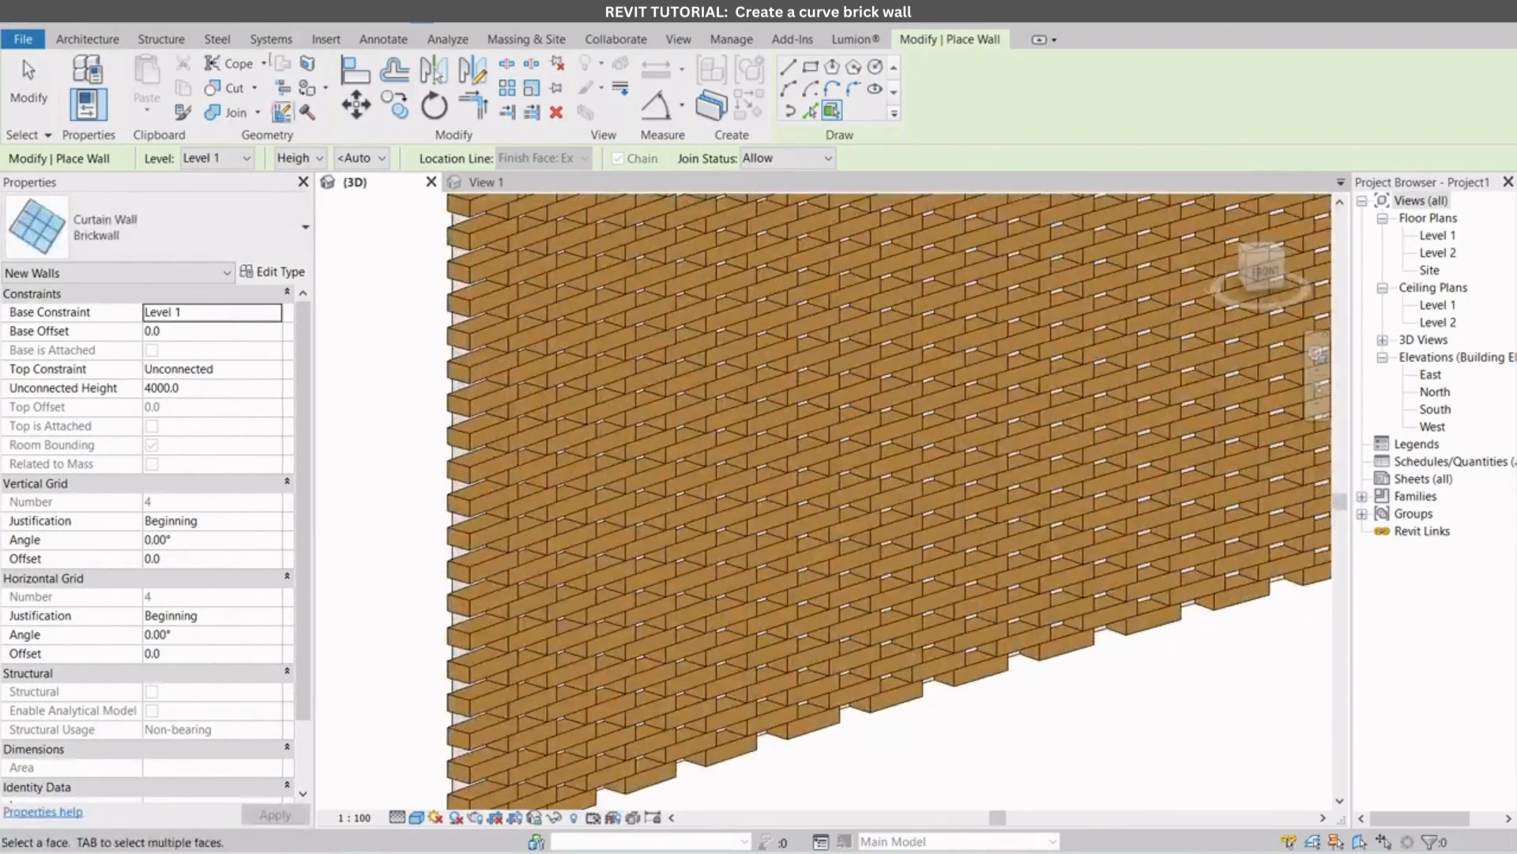
Step: Hide the mass behind the brick panels in the 3D view
left_click(526, 38)
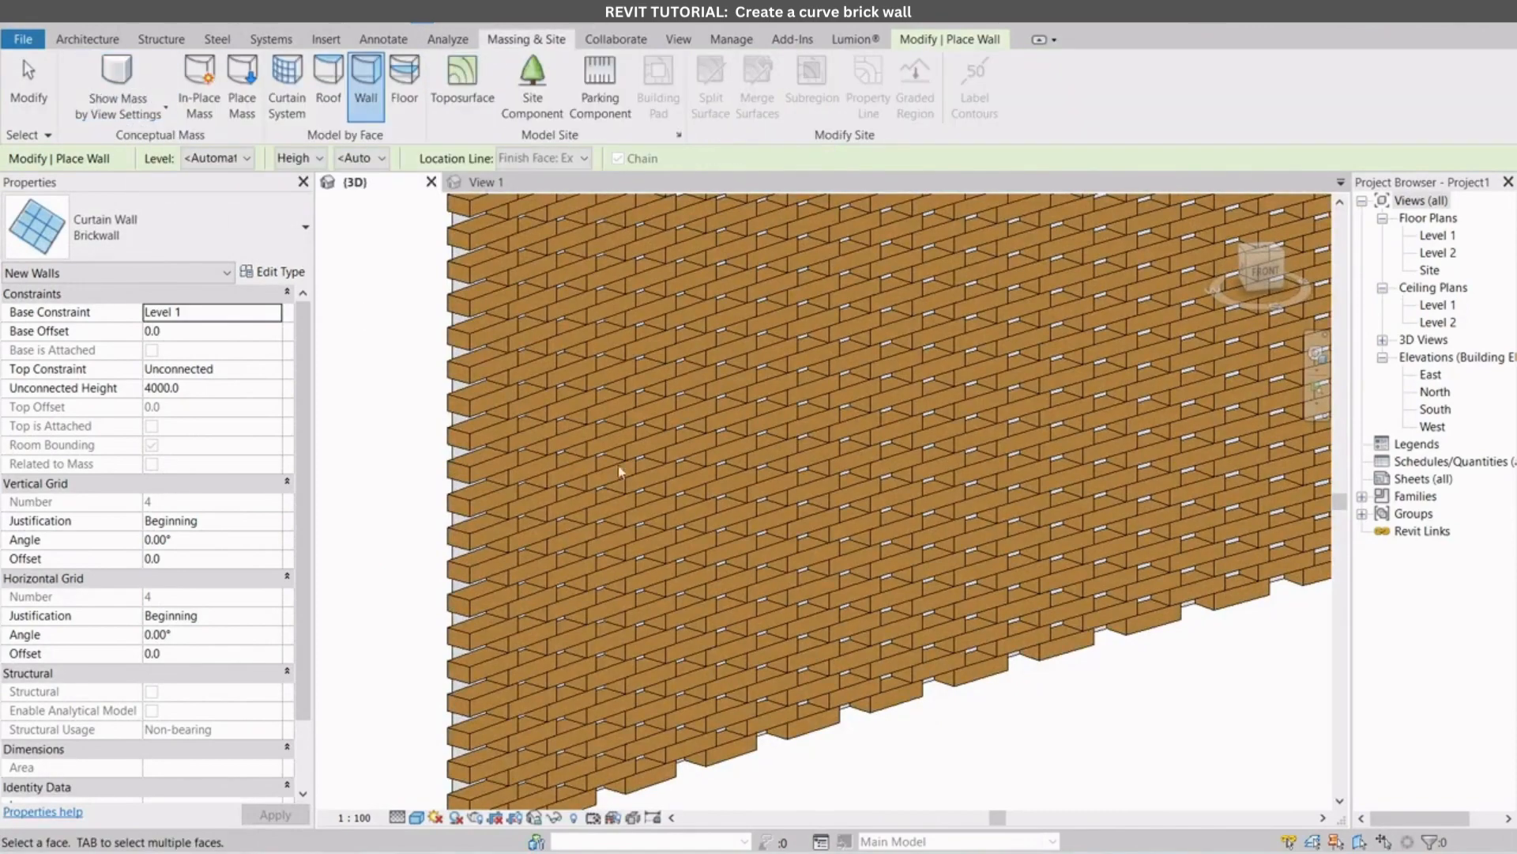
scroll(448, 432, "down", 2)
scroll(481, 407, "up", 4)
left_click(490, 468)
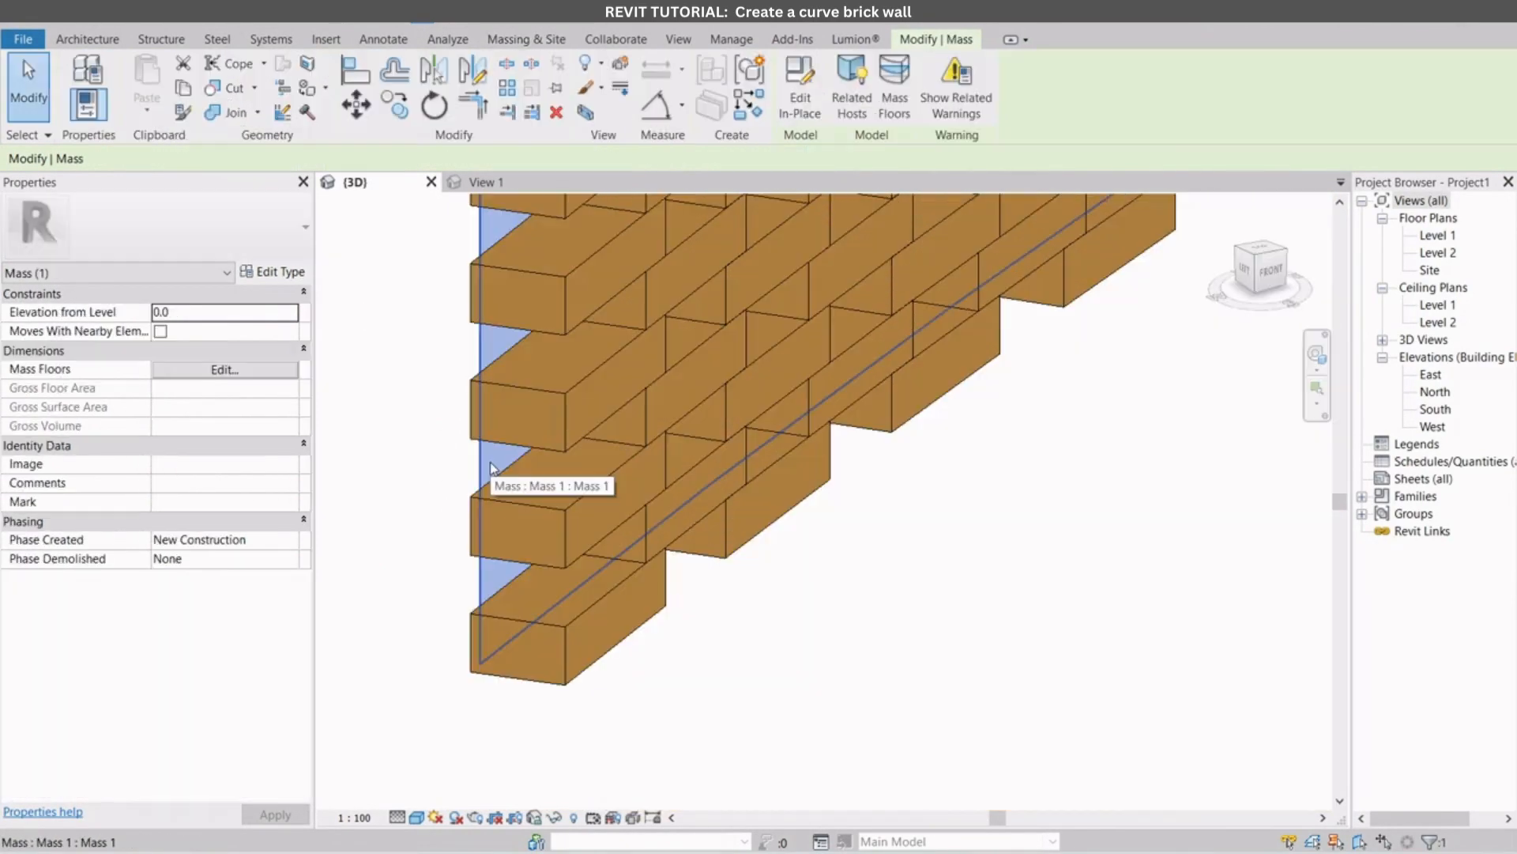
right_click(490, 467)
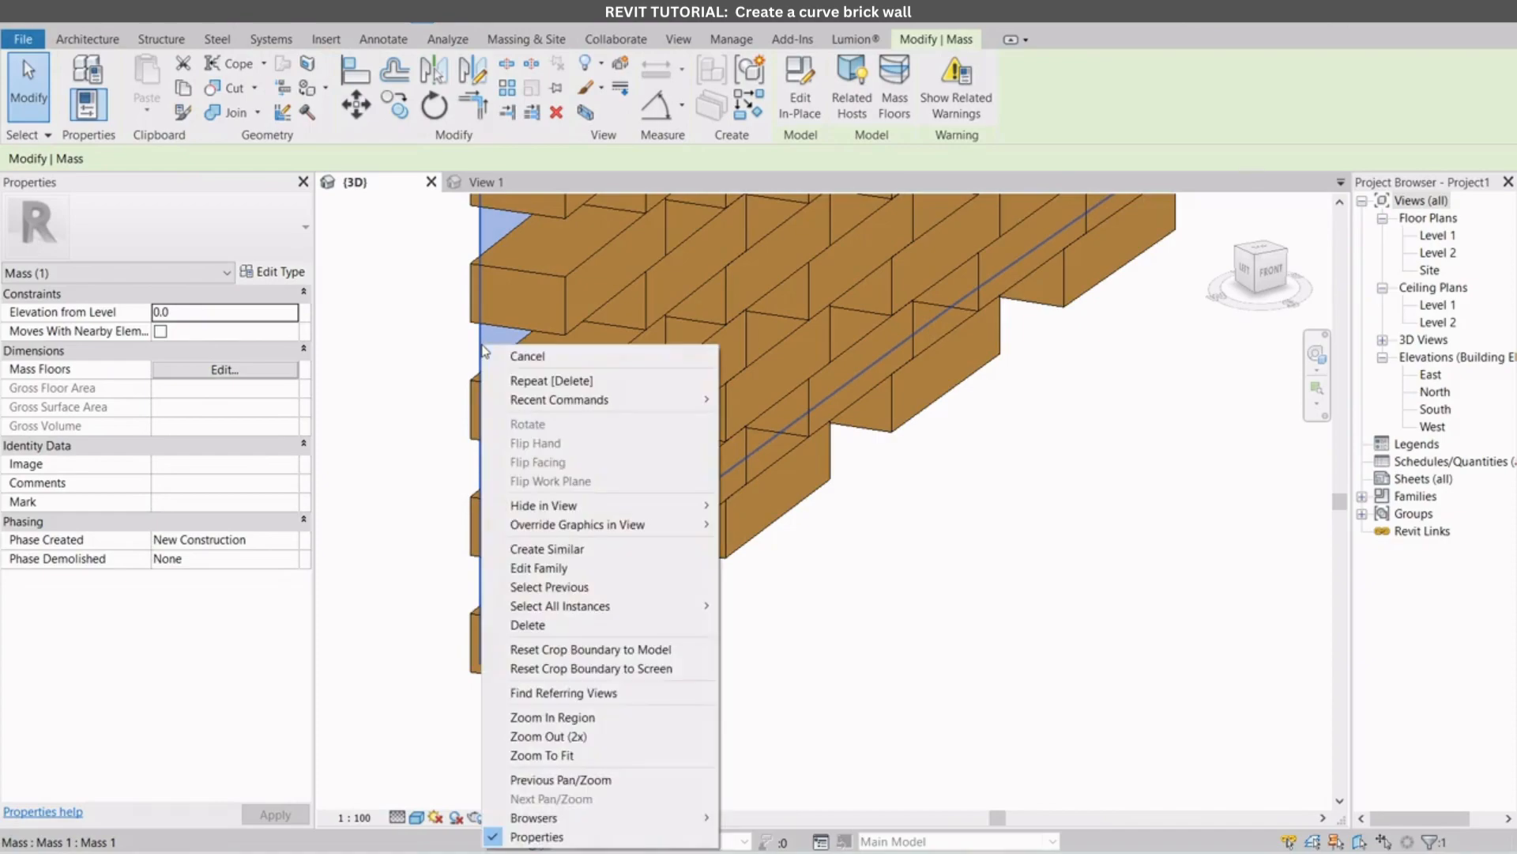
mouse_move(696, 505)
left_click(770, 506)
Step: Examine the curved brick wall from several angles, both as a whole and close up on the brick courses
scroll(616, 695, "down", 5)
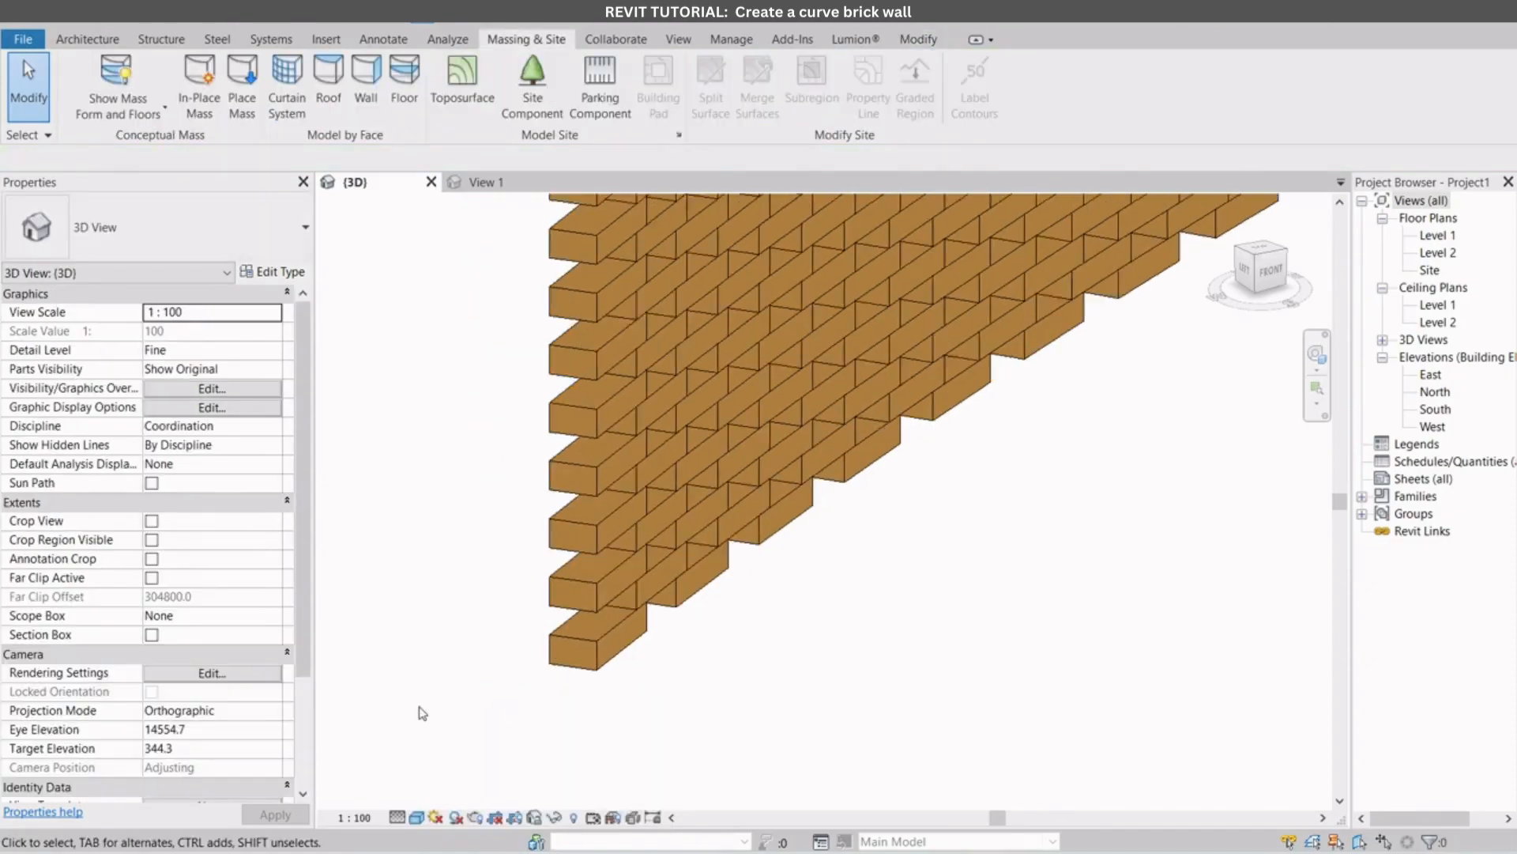
scroll(603, 695, "down", 5)
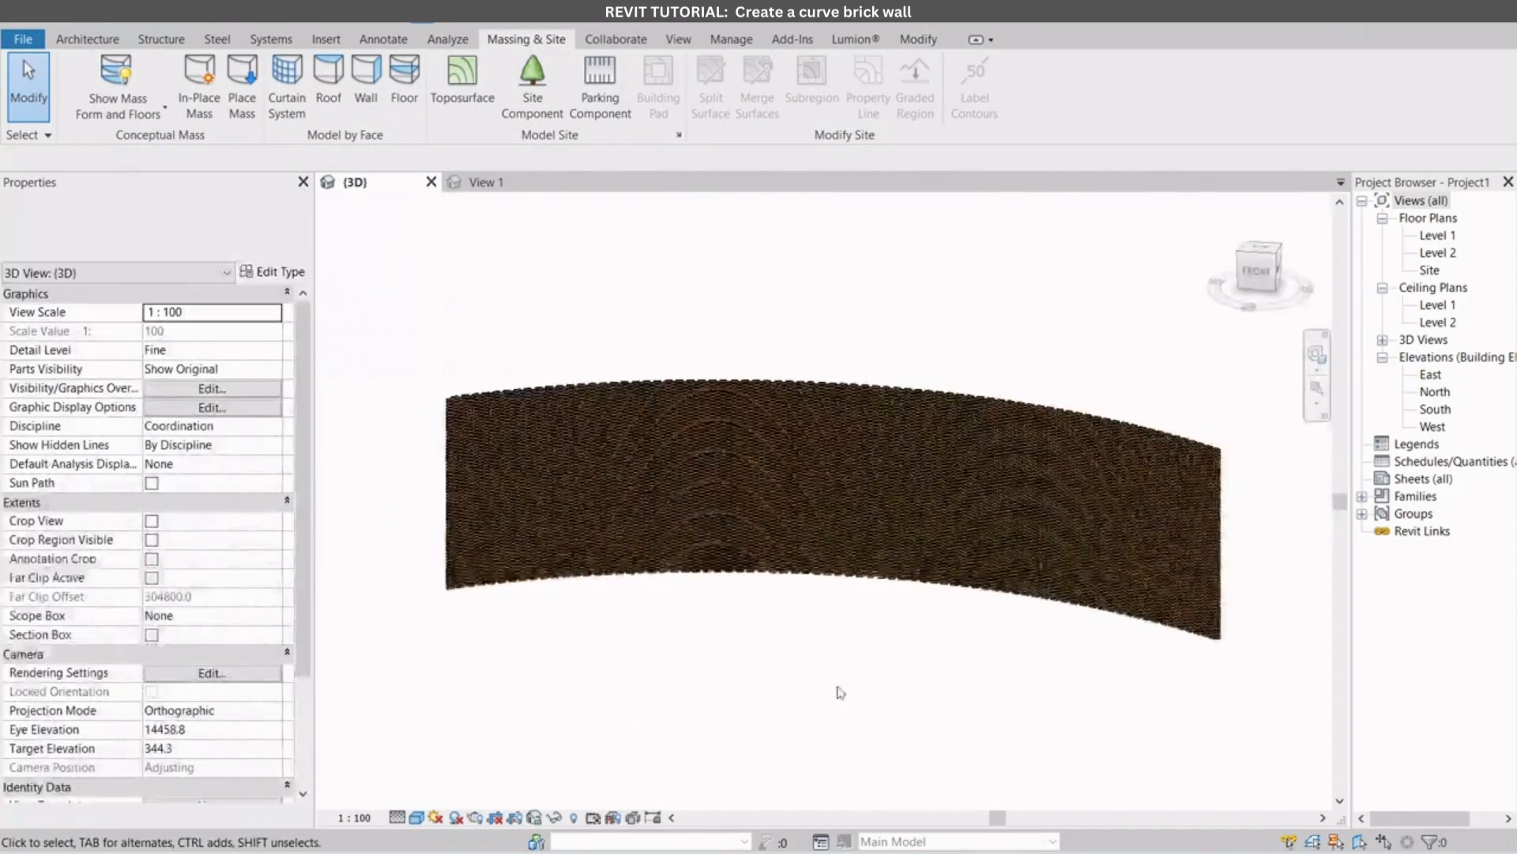
middle_click_drag(837, 691, 512, 607, "shift")
scroll(711, 514, "up", 4)
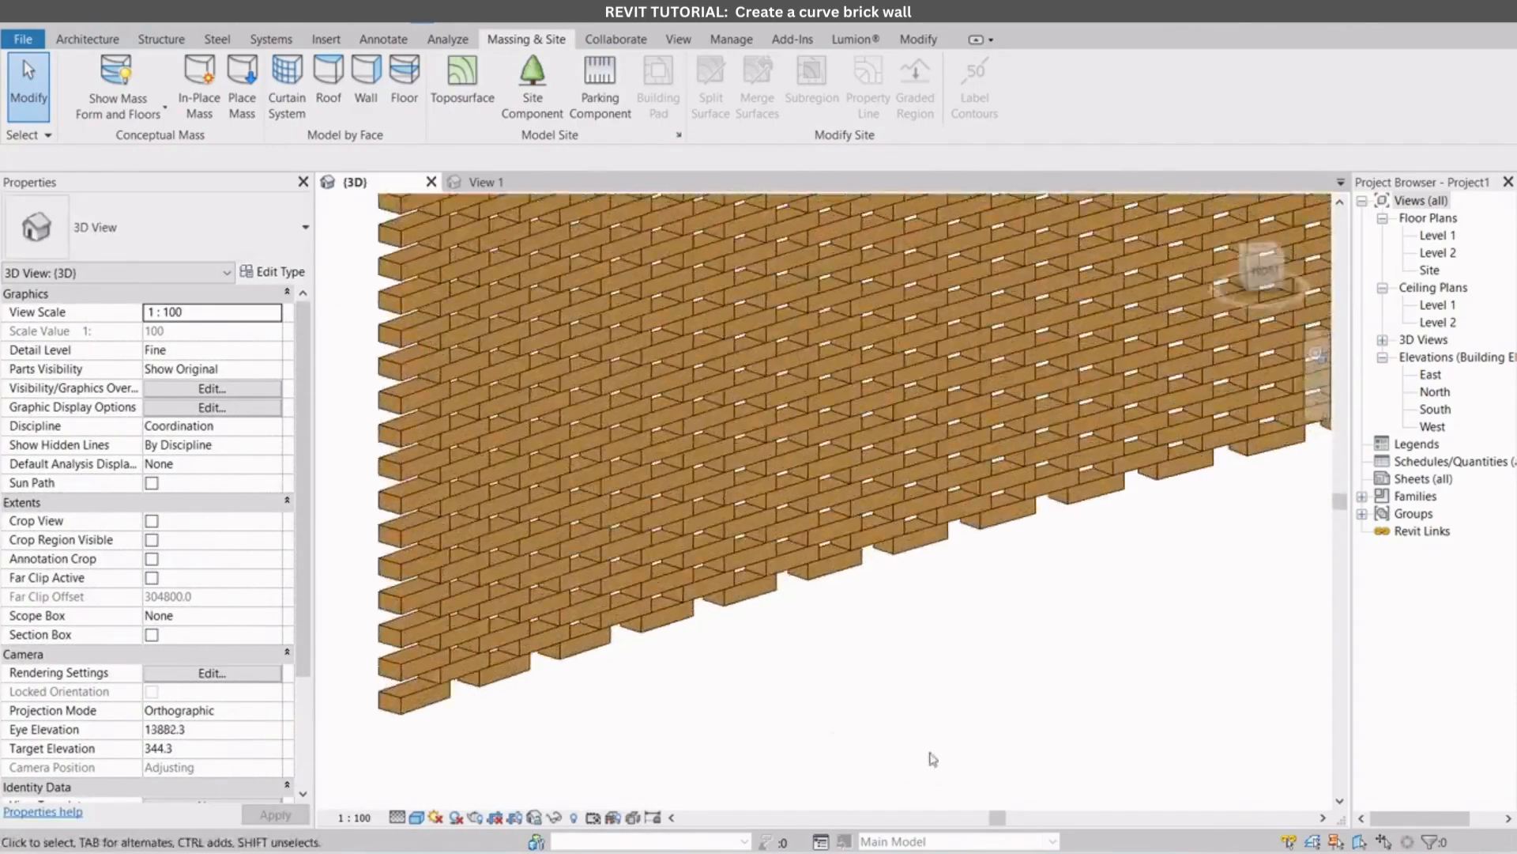
scroll(569, 698, "down", 4)
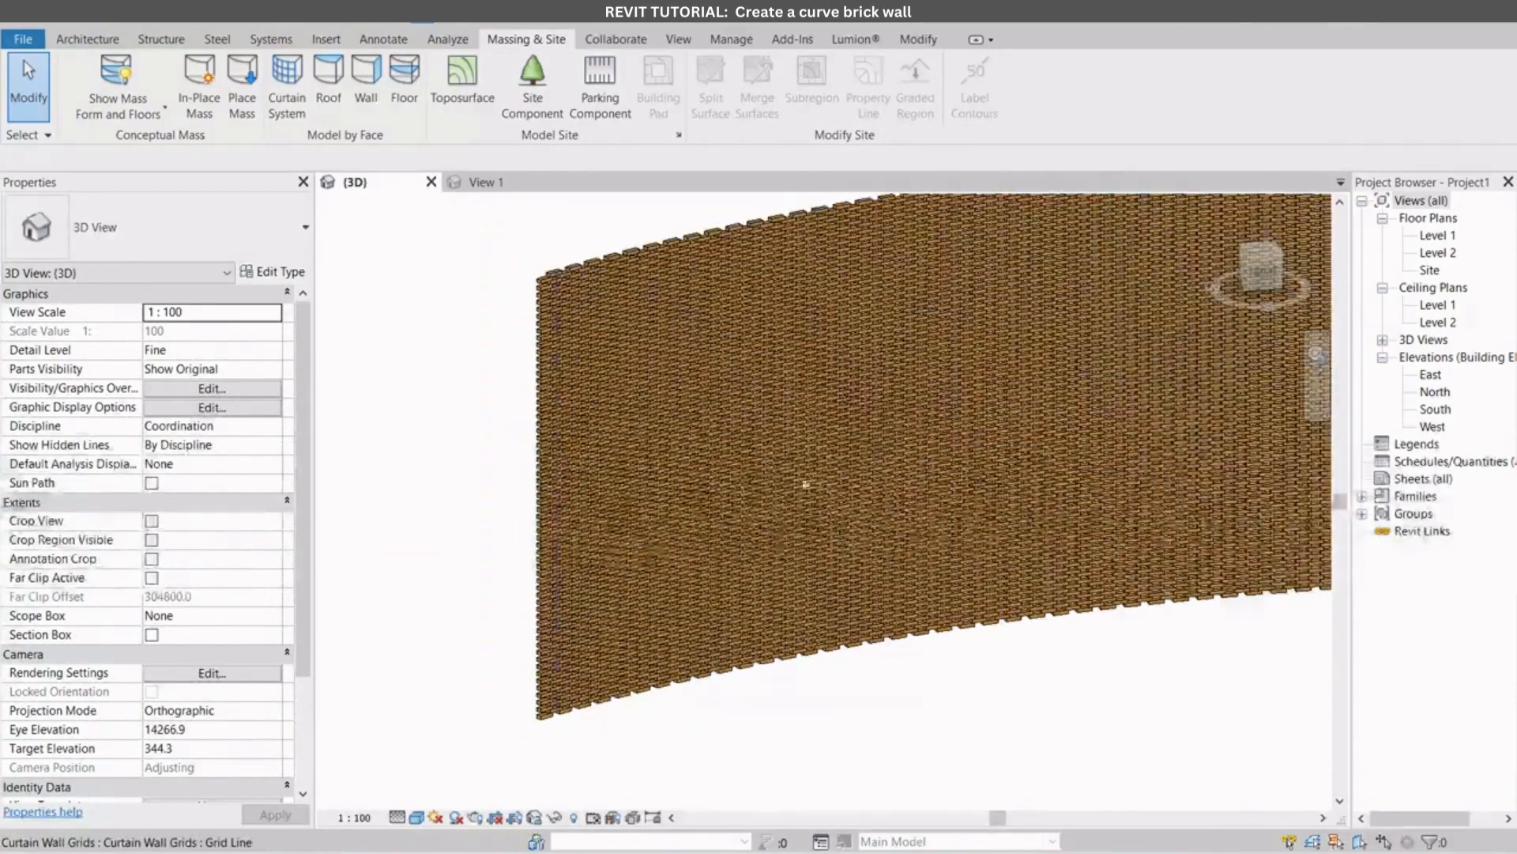
scroll(915, 297, "up", 7)
scroll(916, 263, "down", 6)
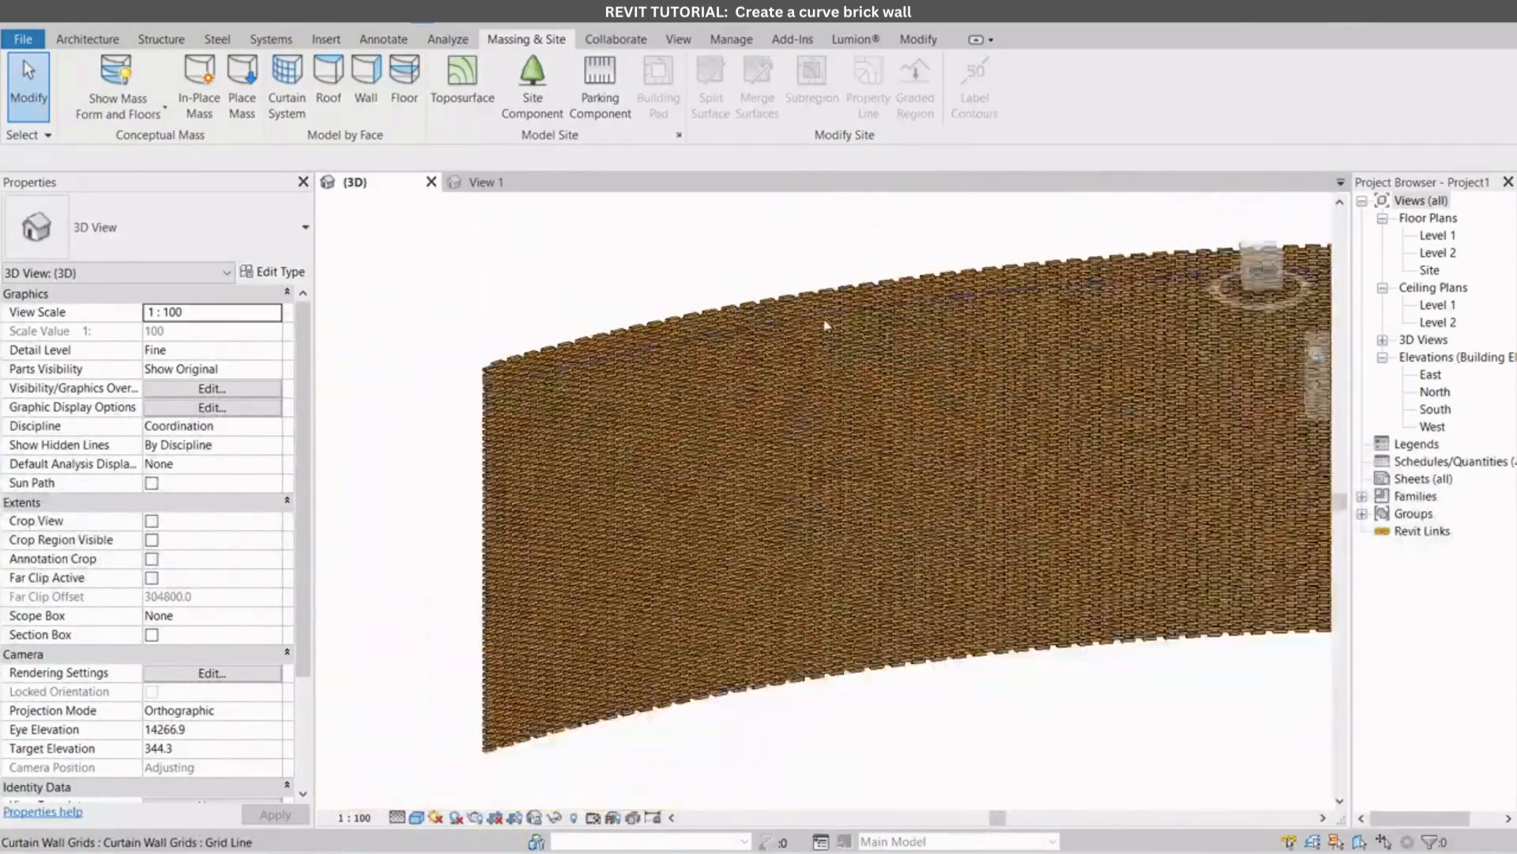
middle_click_drag(962, 386, 795, 601, "shift")
scroll(777, 630, "up", 3)
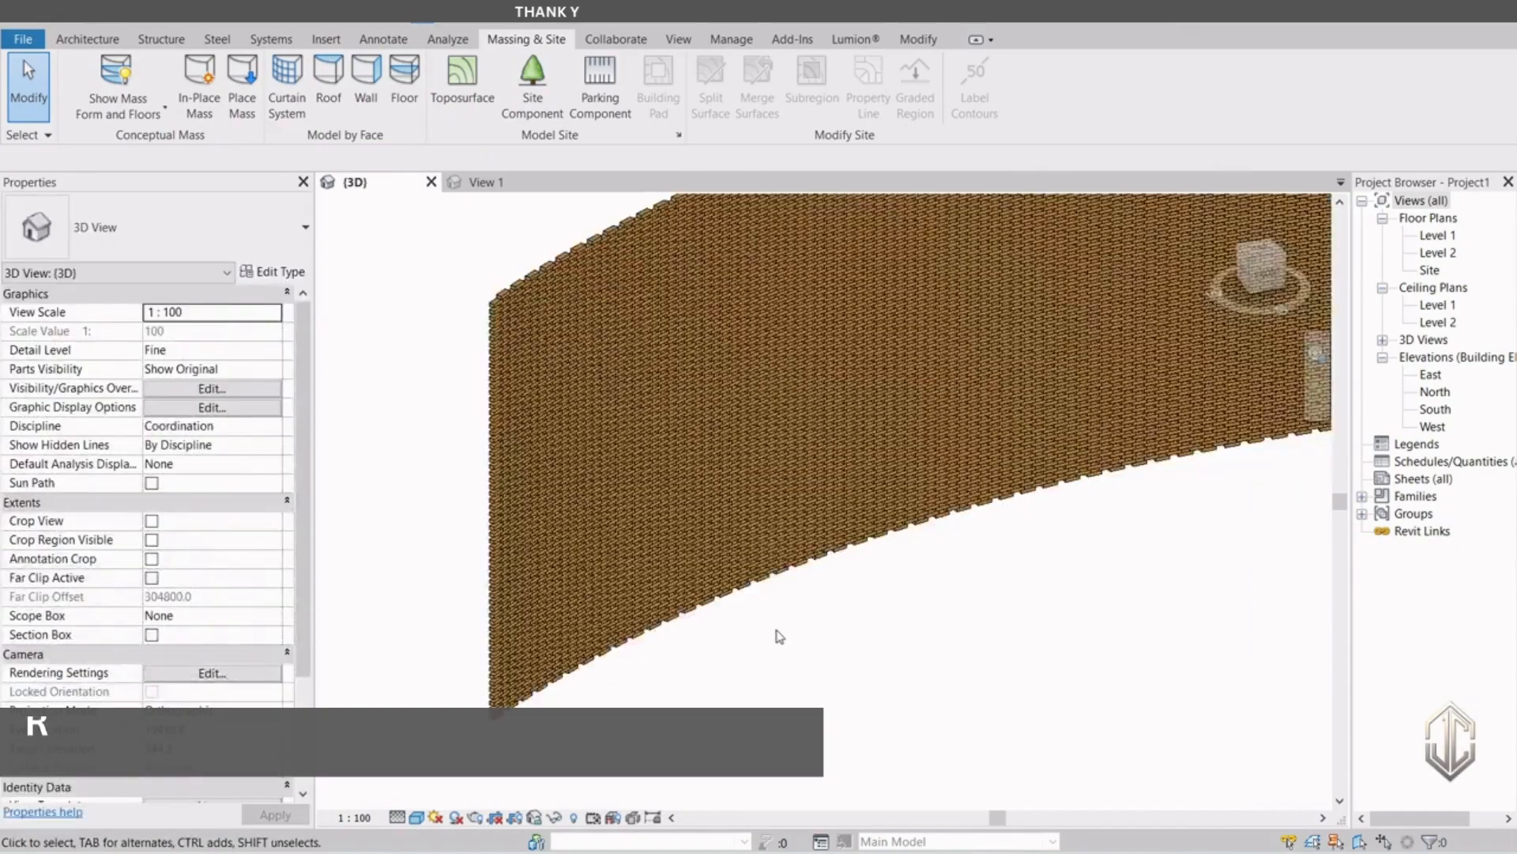
middle_click_drag(776, 633, 739, 595, "shift")
scroll(743, 593, "down", 1)
scroll(428, 469, "up", 4)
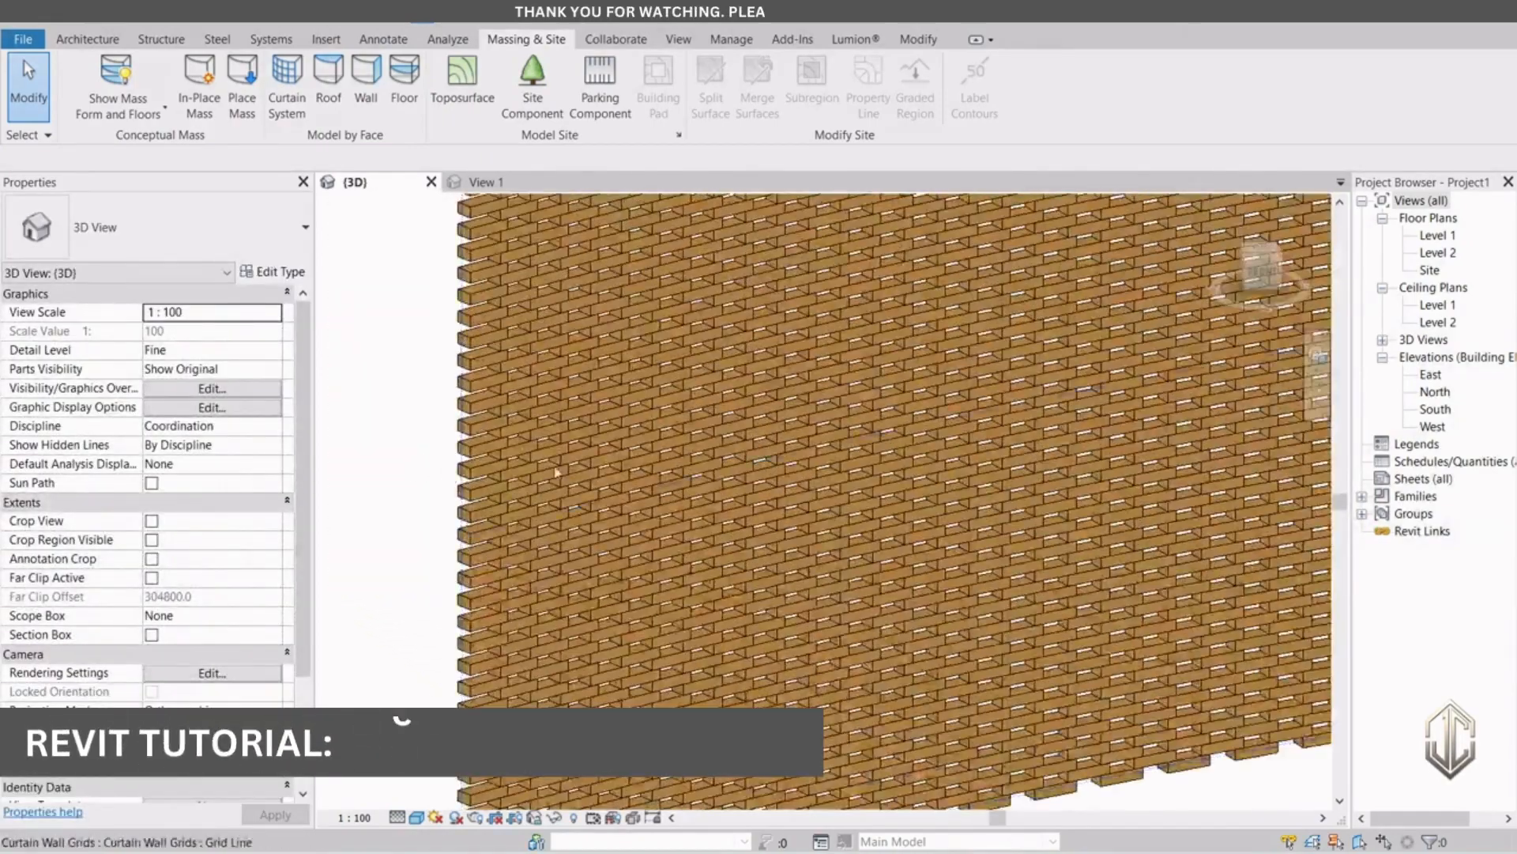
scroll(545, 490, "down", 1)
middle_click_drag(867, 742, 663, 585, "shift")
scroll(662, 585, "up", 3)
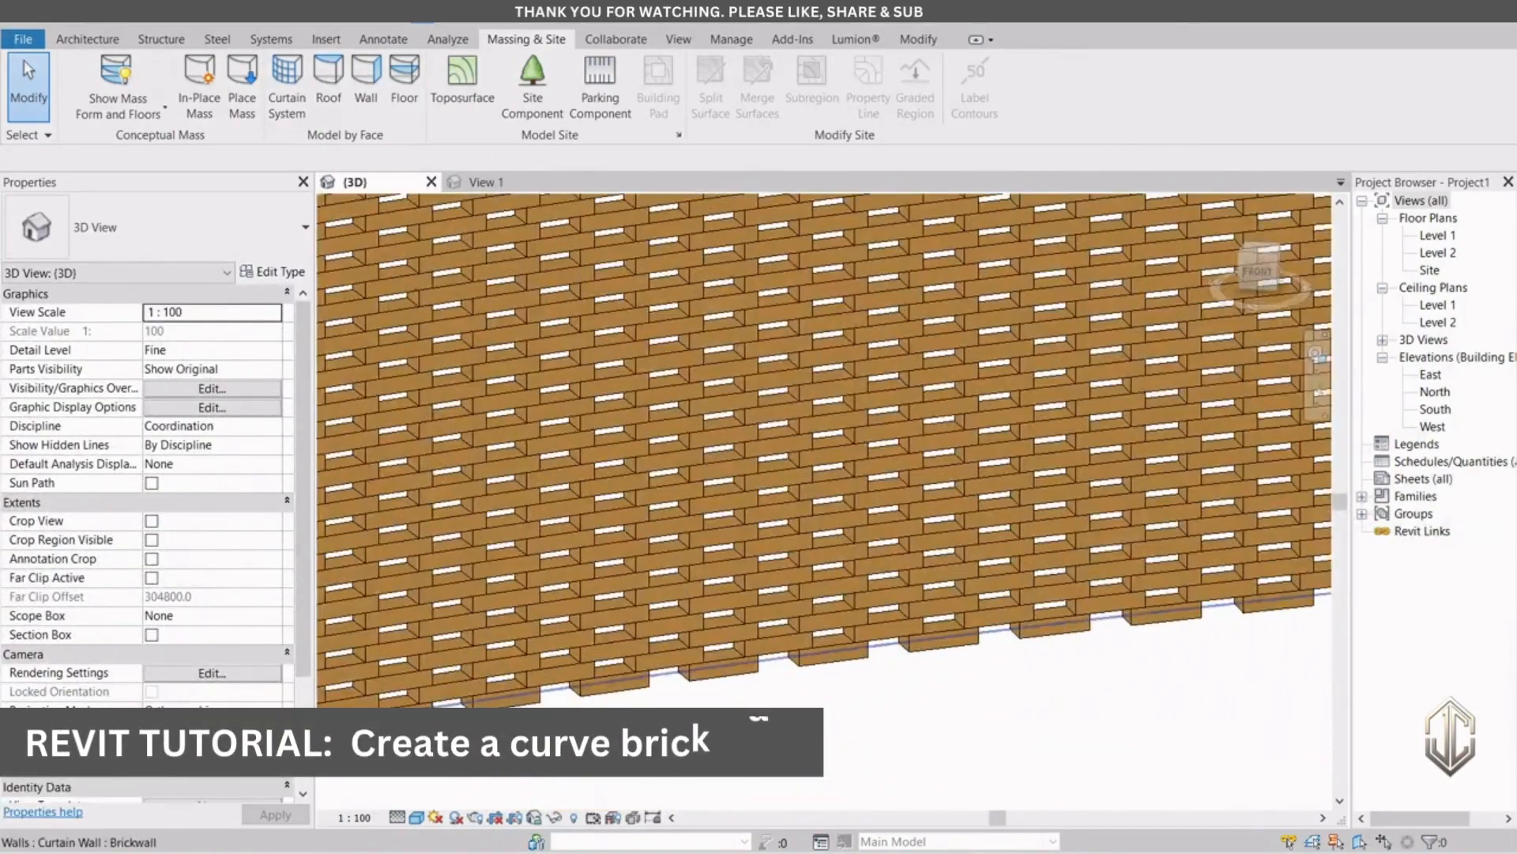
scroll(672, 660, "down", 3)
scroll(632, 641, "up", 1)
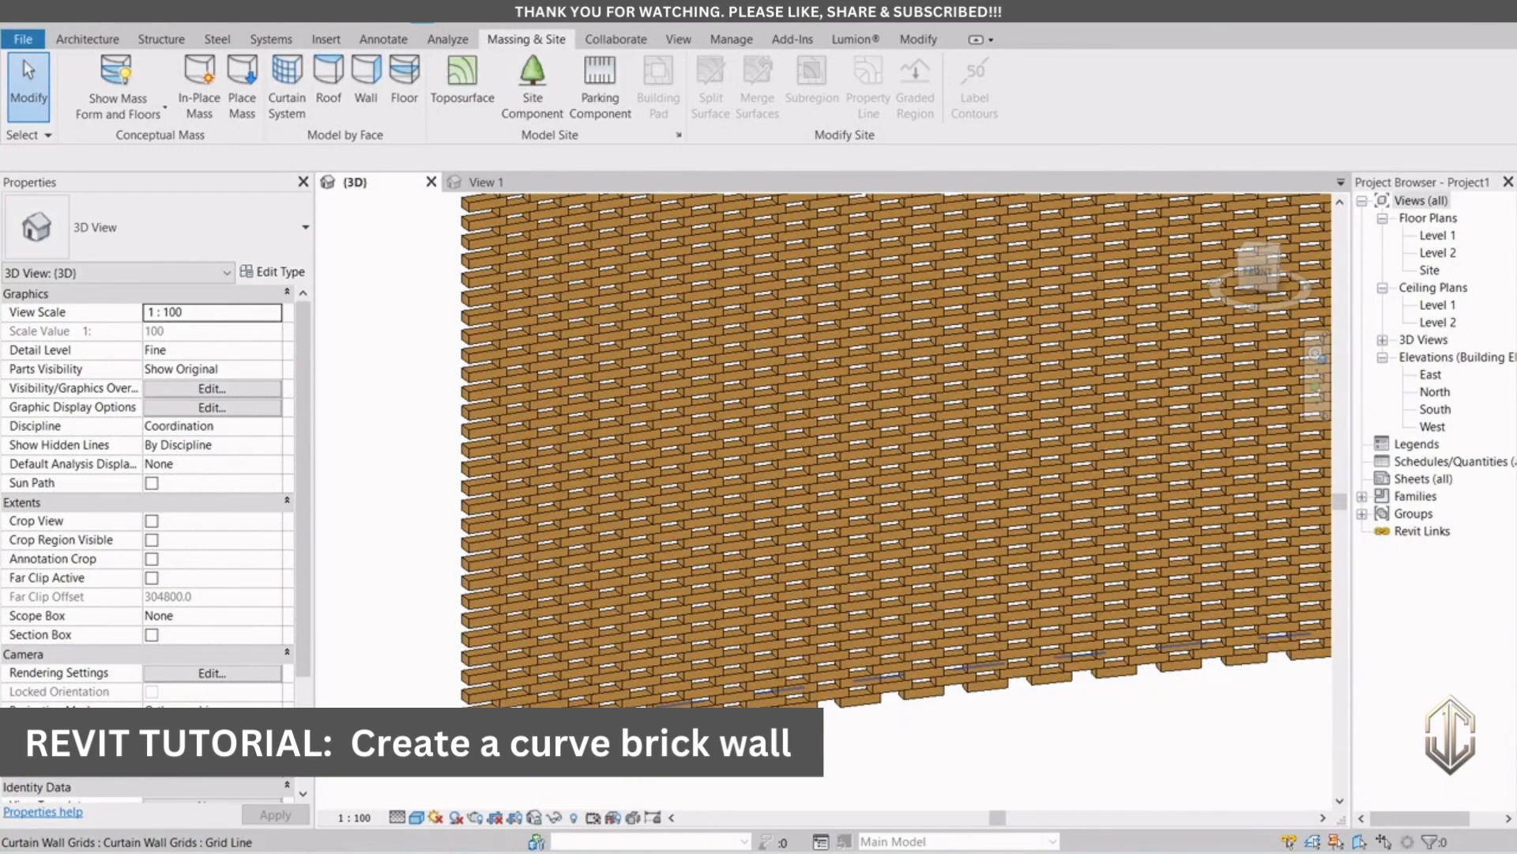